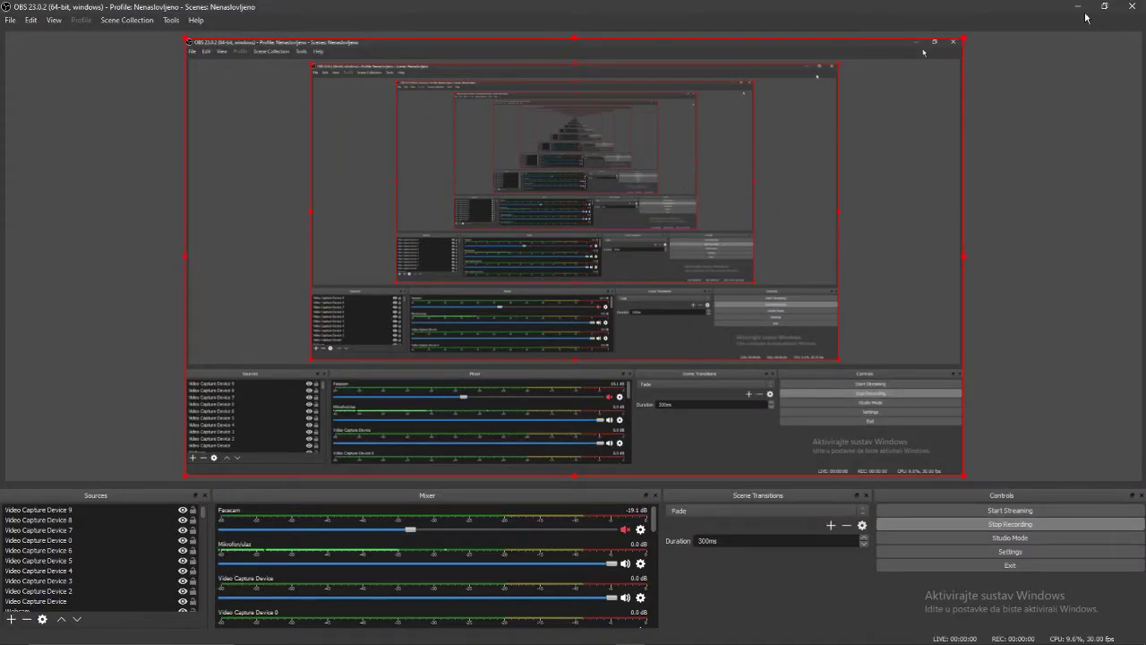
# Rearrange the taskbar apps and bring the fnaf-adult-pvc-freddy-mask.jpg photo back to full screen.
pyautogui.click(1078, 12)
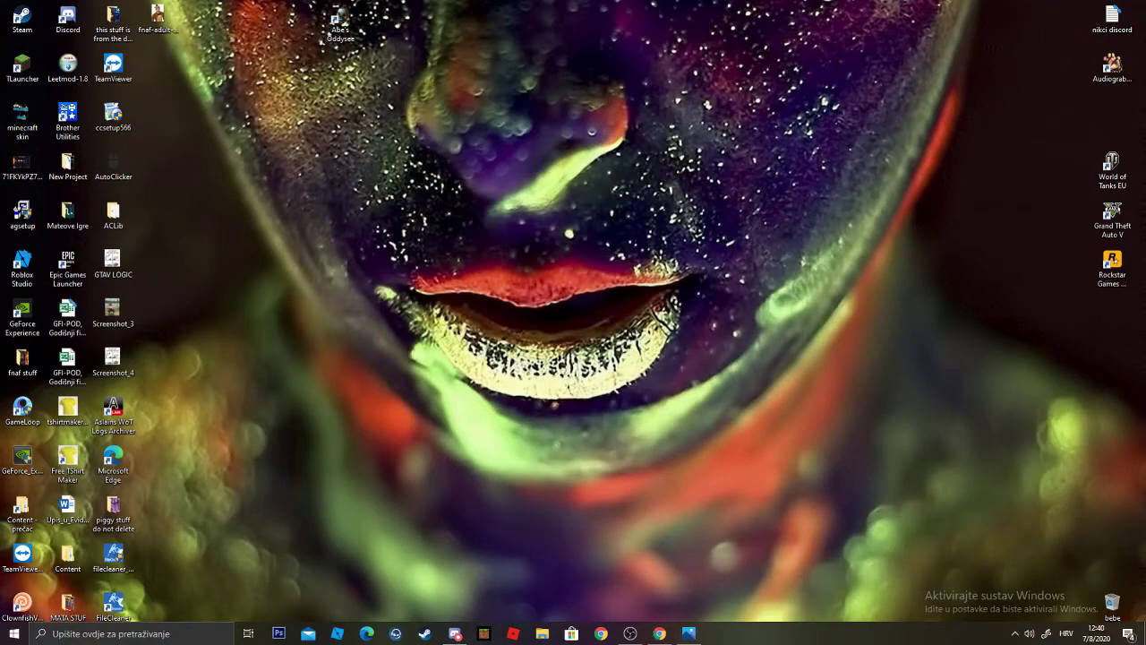
pyautogui.moveTo(689, 638); pyautogui.dragTo(660, 636)
pyautogui.click(643, 634)
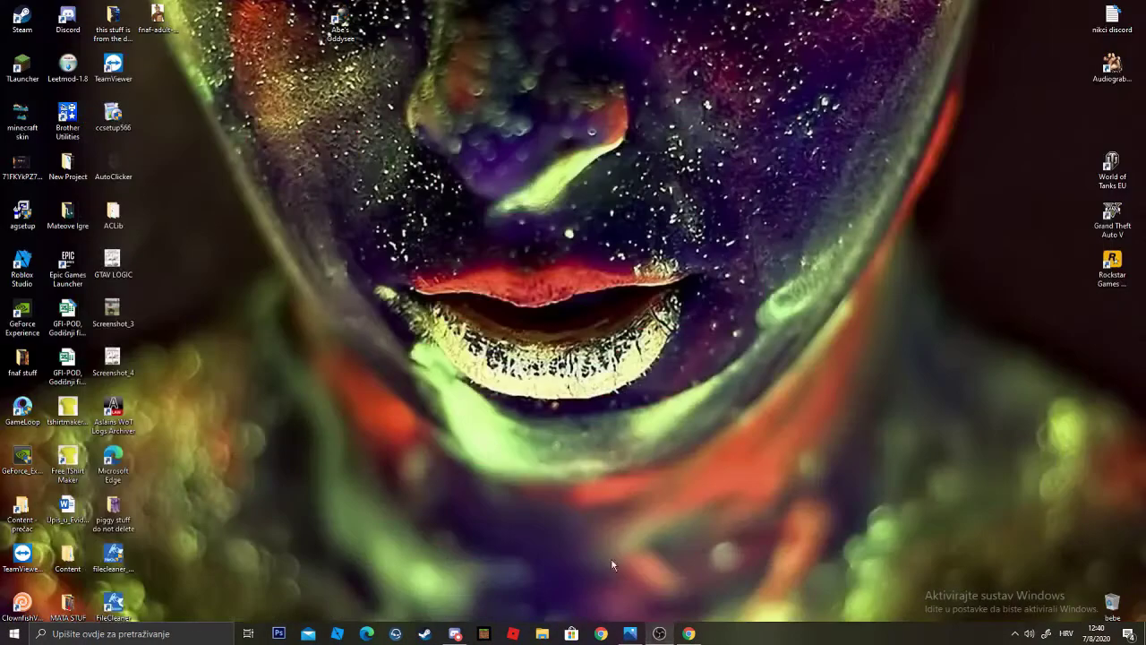
pyautogui.click(638, 634)
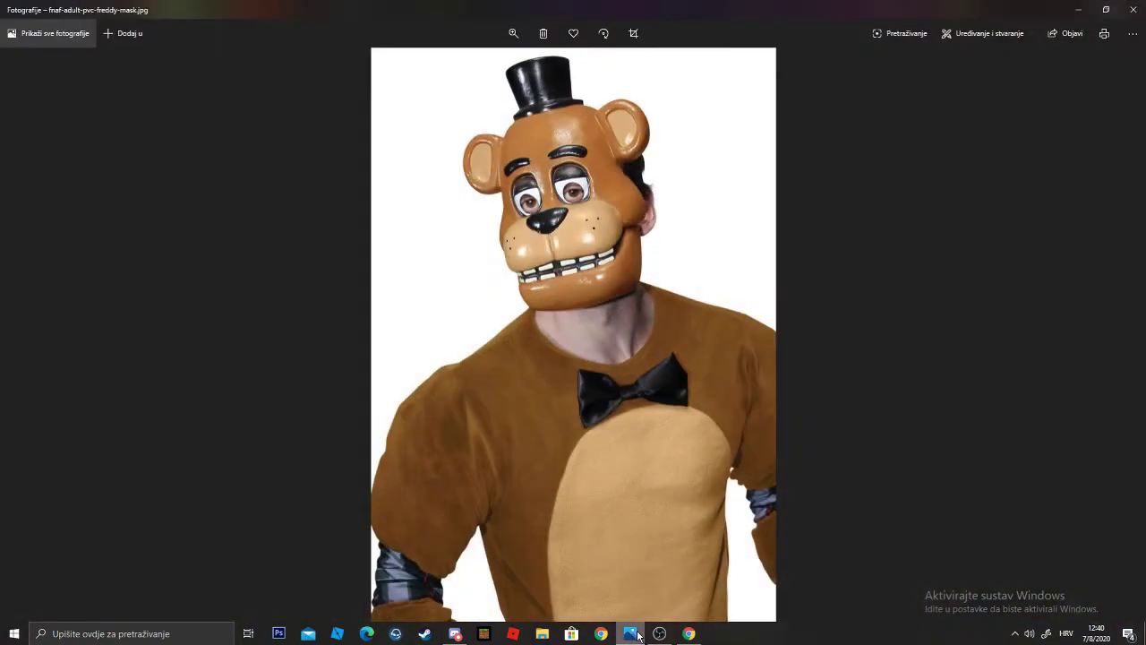
pyautogui.click(637, 635)
pyautogui.click(636, 634)
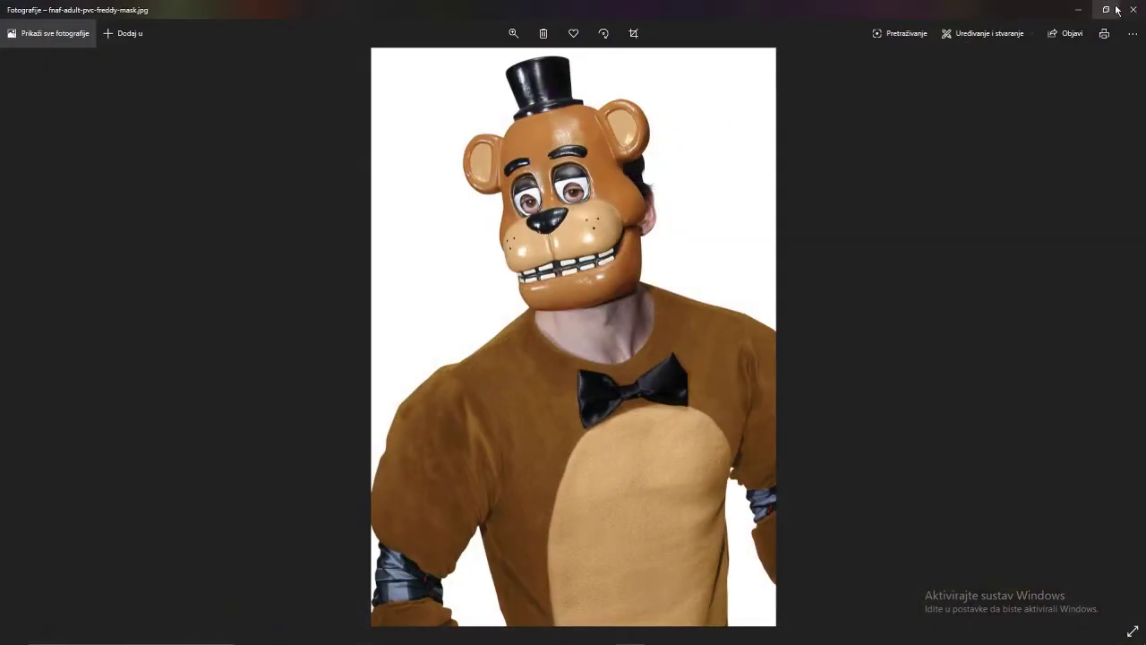
pyautogui.click(1078, 9)
# Open Discord and view the two Thanos memes in the Ducks here server's general channel.
pyautogui.doubleClick(81, 25)
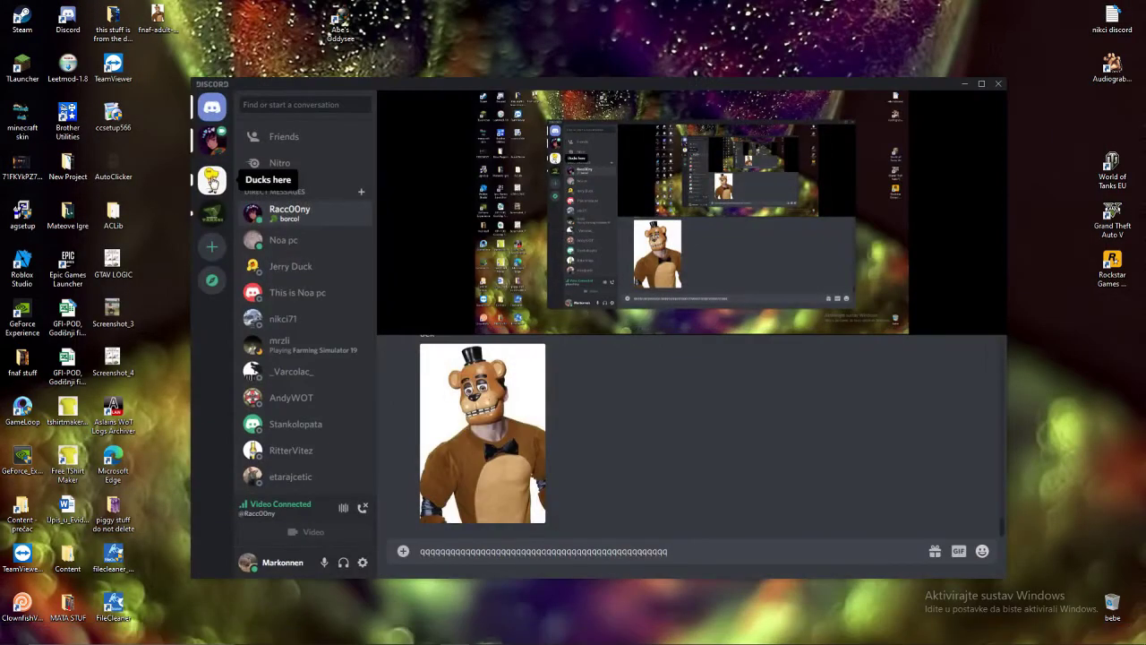
pyautogui.click(212, 179)
pyautogui.click(469, 307)
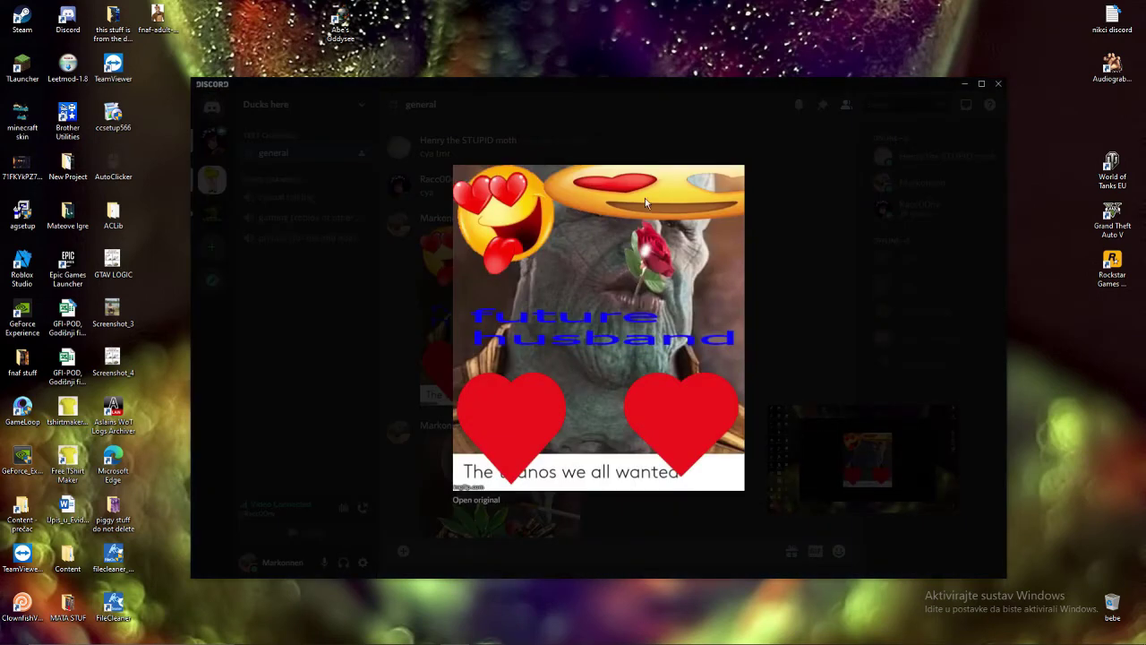
pyautogui.click(797, 275)
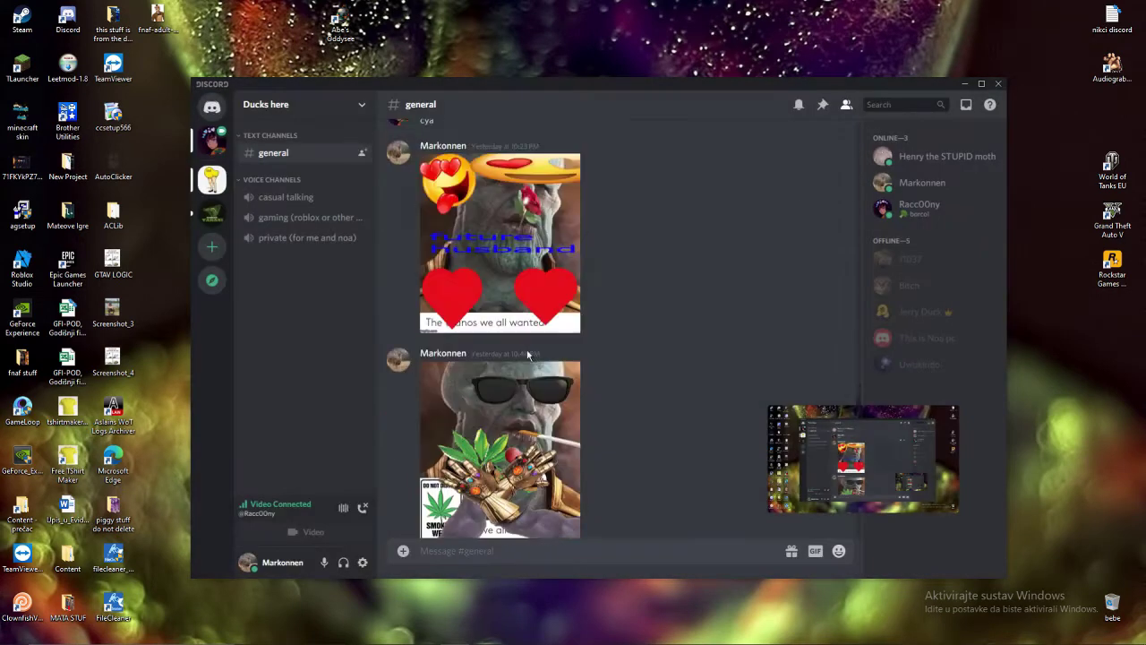
pyautogui.click(563, 326)
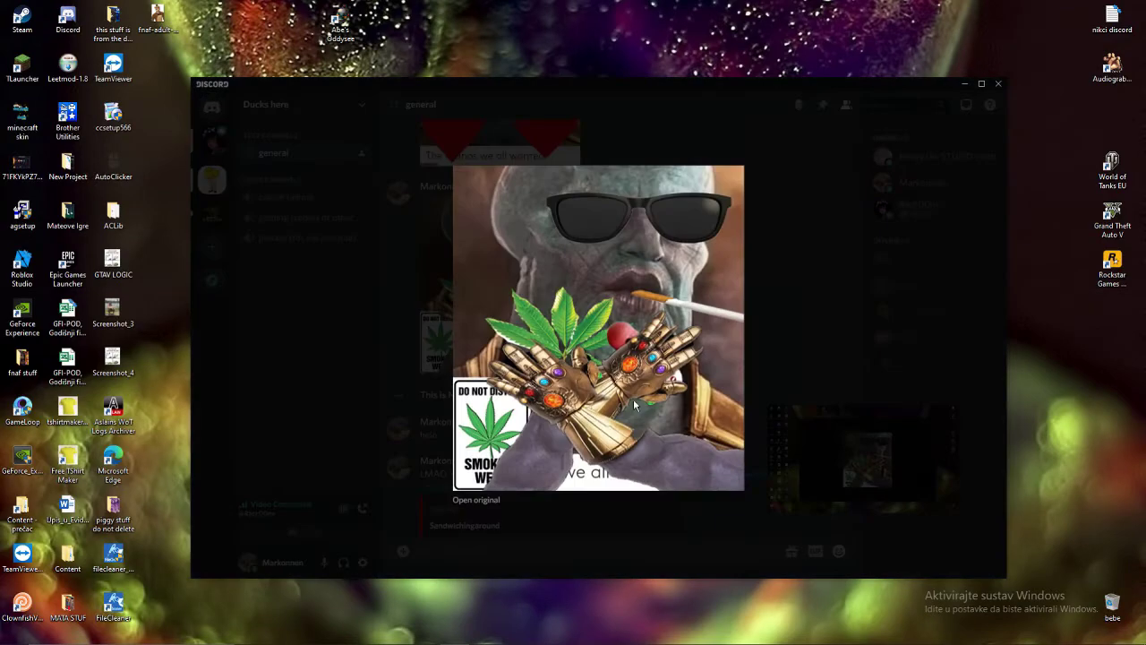
pyautogui.click(818, 307)
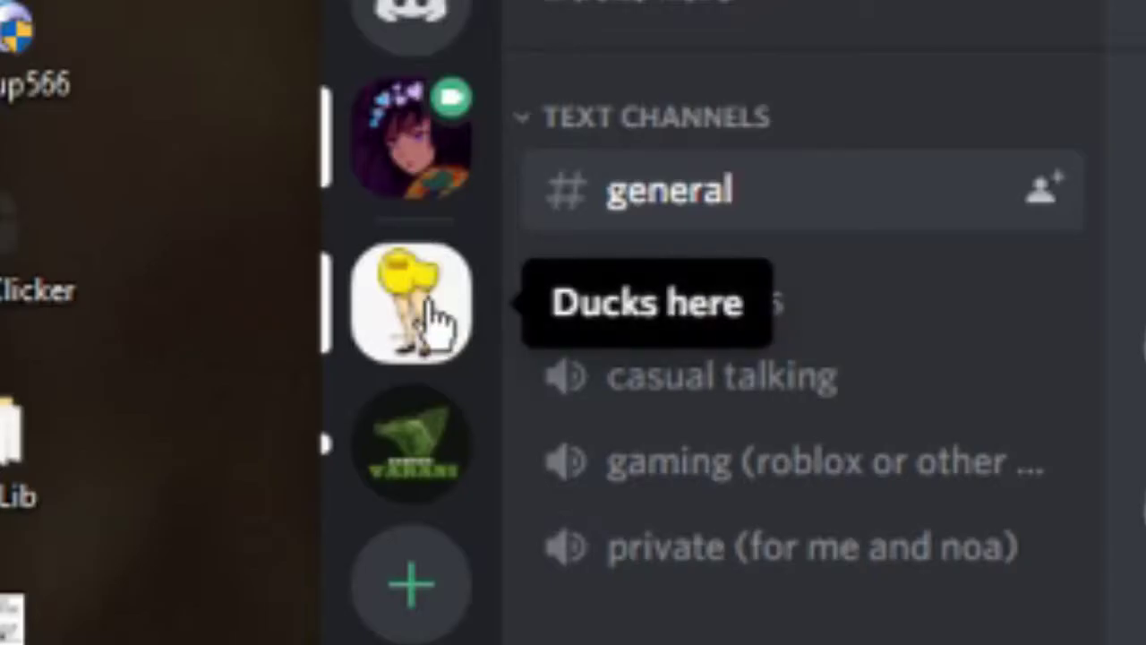
# Dismiss the Ducks here server options, return to the direct-message call, and restore the Freddy photo.
pyautogui.rightClick(455, 274)
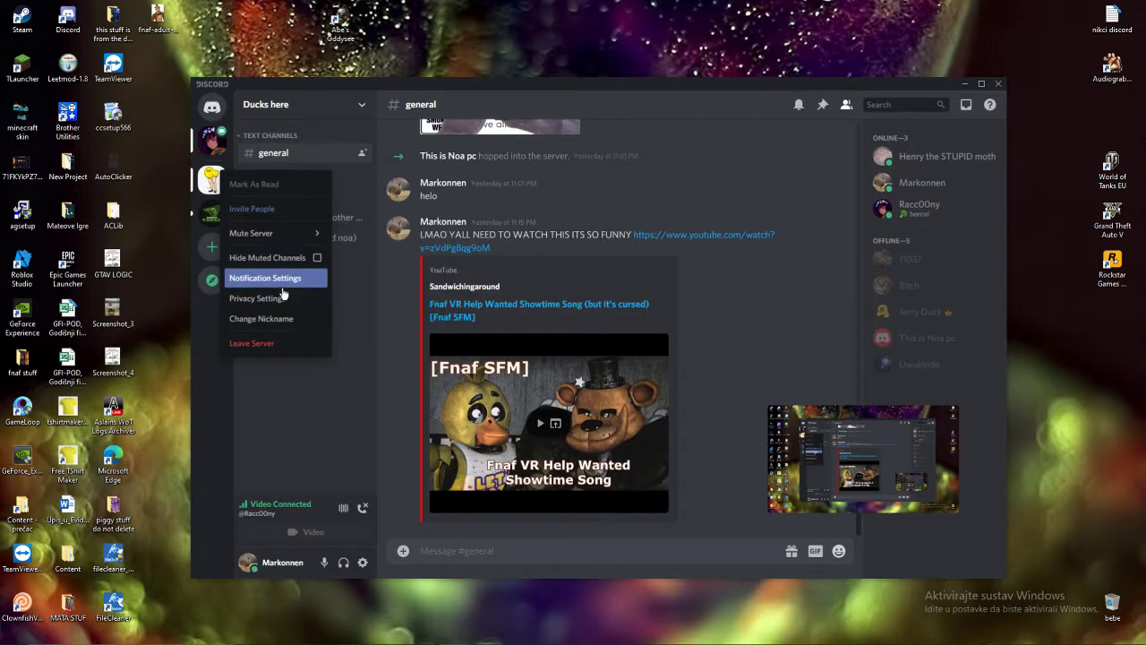
pyautogui.click(706, 191)
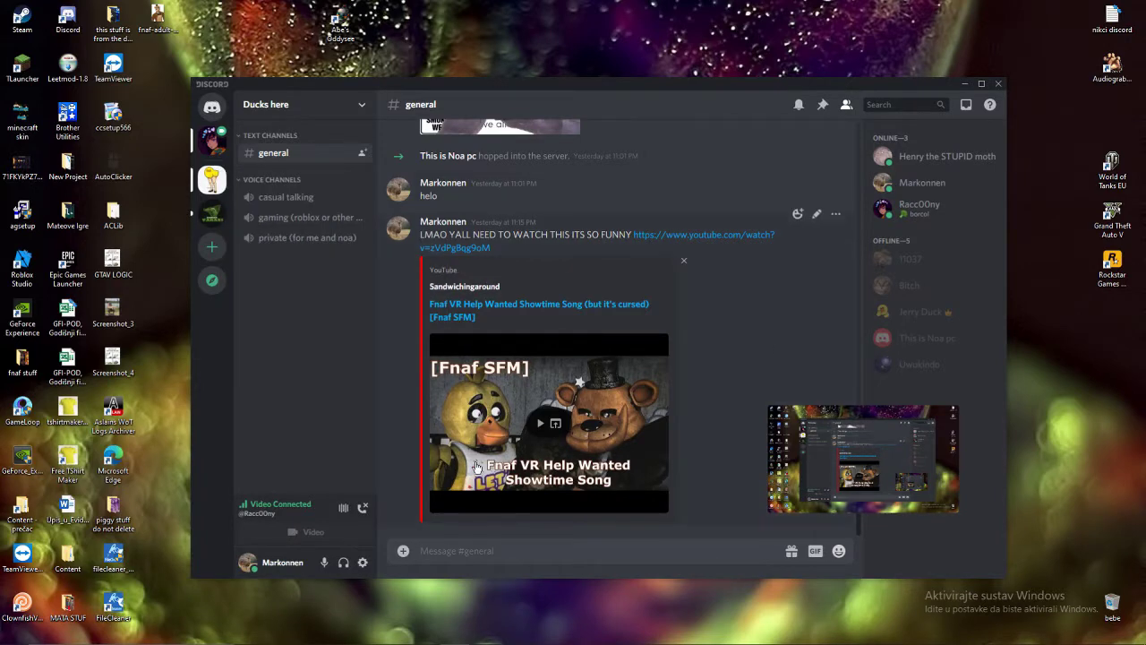
pyautogui.click(212, 106)
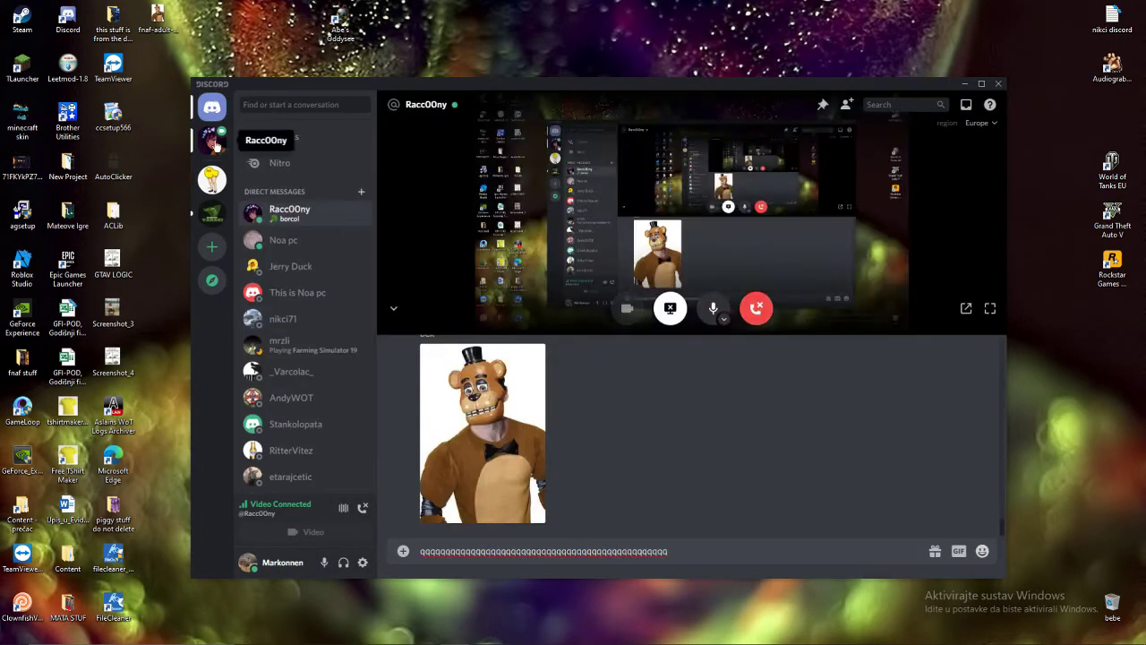
pyautogui.click(630, 634)
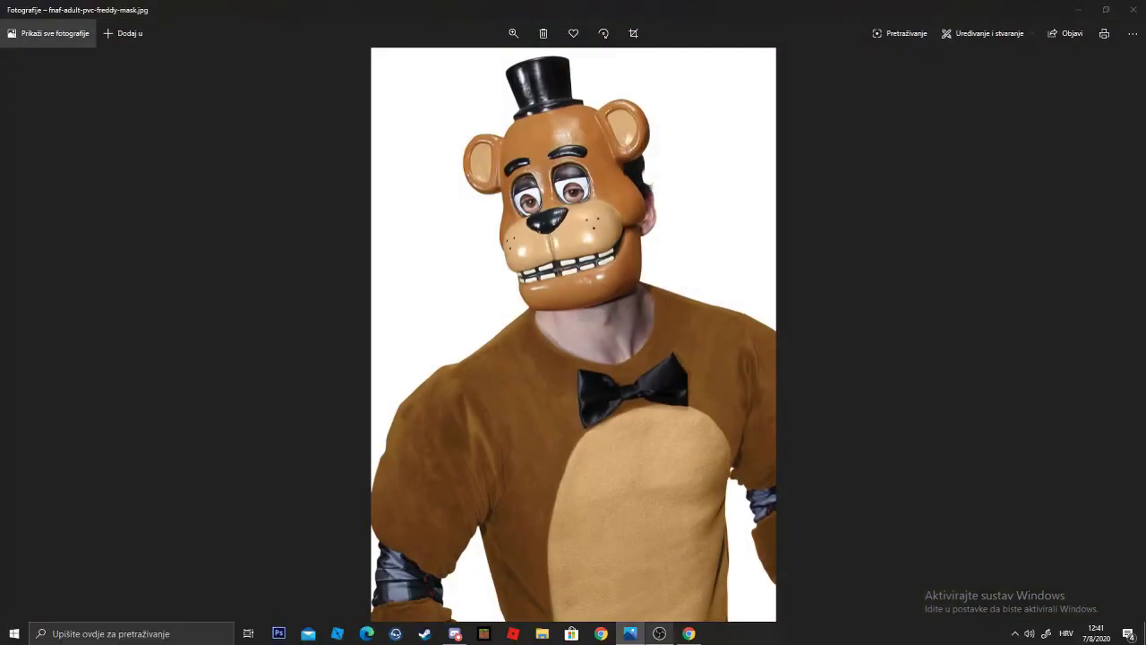
# Bring OBS forward, then minimize the open windows so Photoshop CS6 starts on the desktop.
pyautogui.click(660, 633)
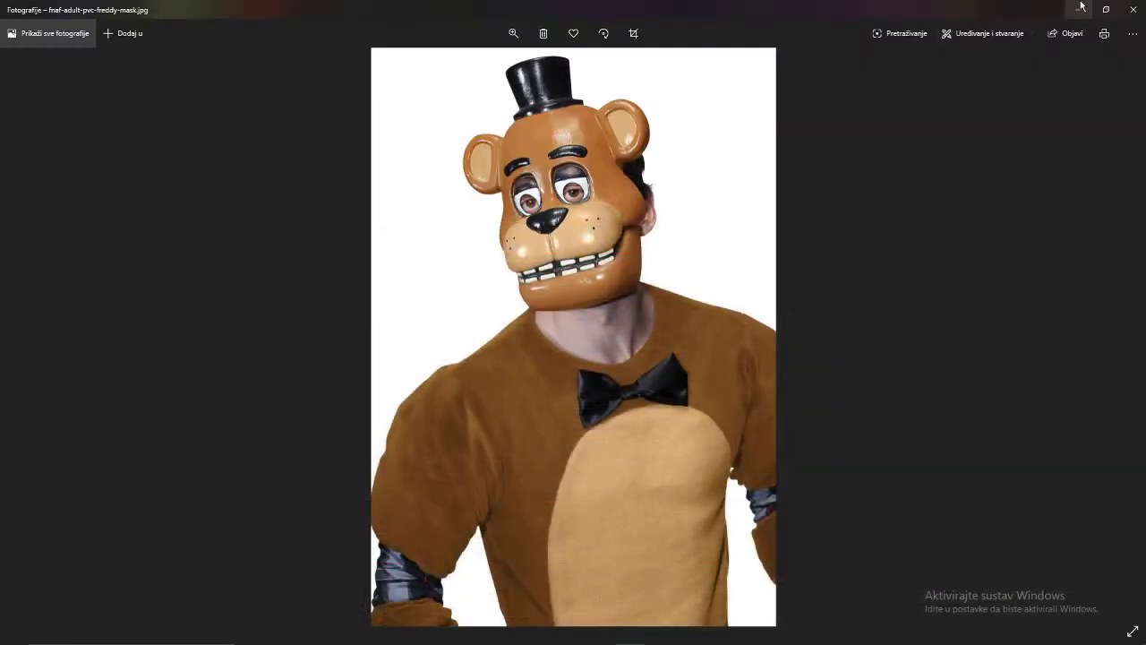
pyautogui.click(1081, 7)
pyautogui.click(967, 86)
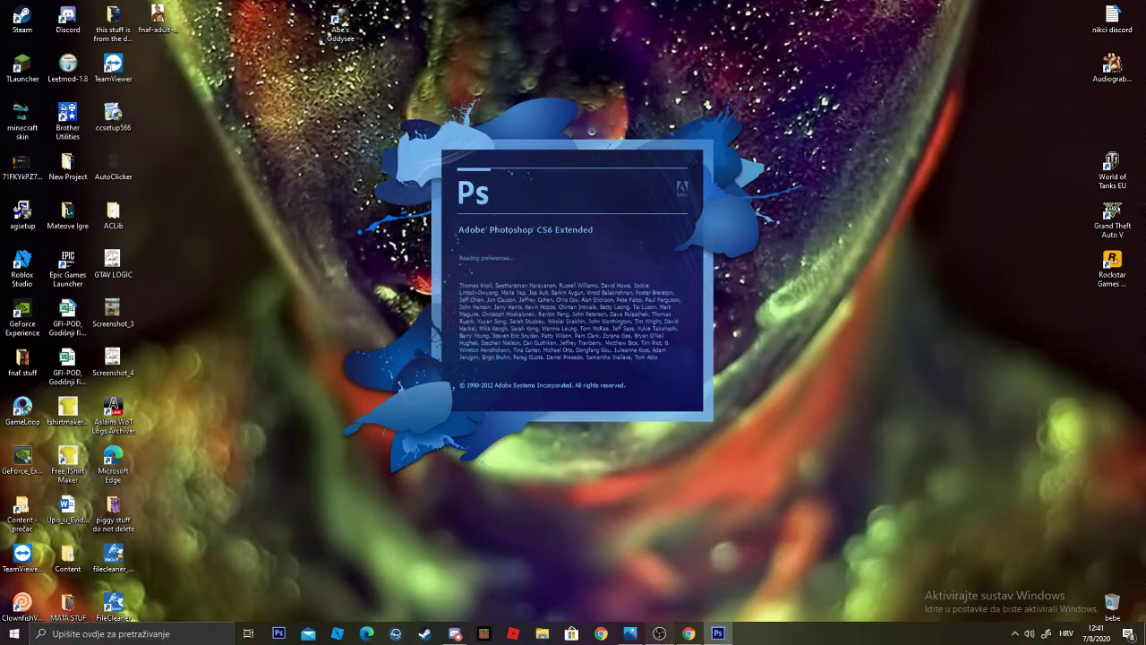
# Create a new clipboard-sized document and delete the accidentally pasted emoji layer.
pyautogui.click(659, 633)
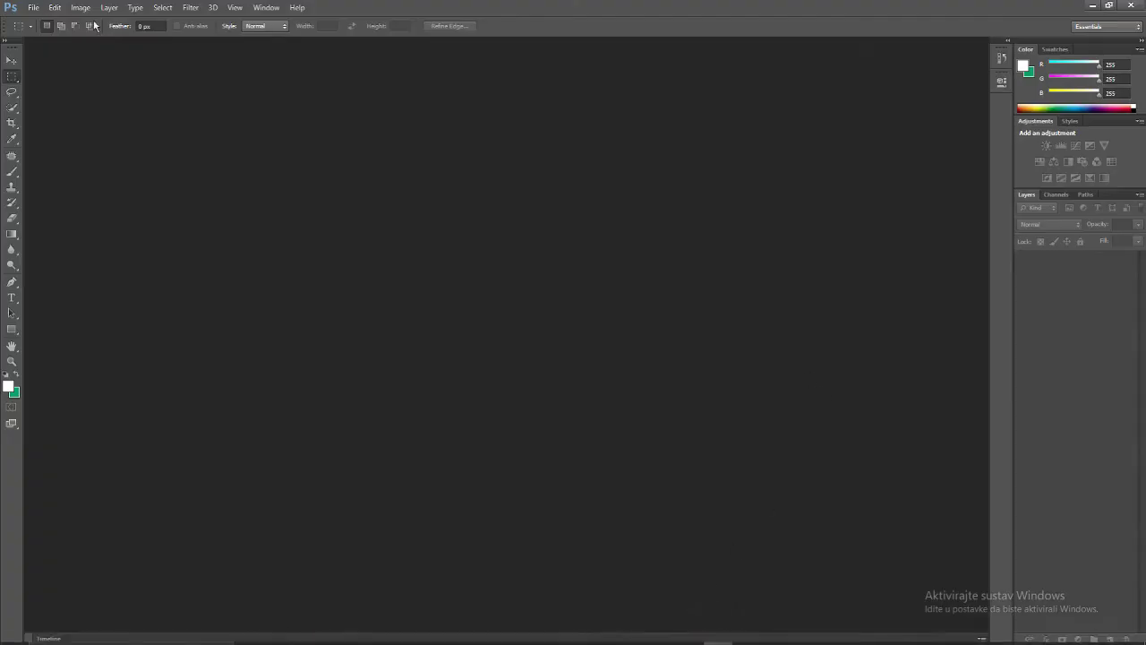
pyautogui.hotkey('ctrl', 'n')
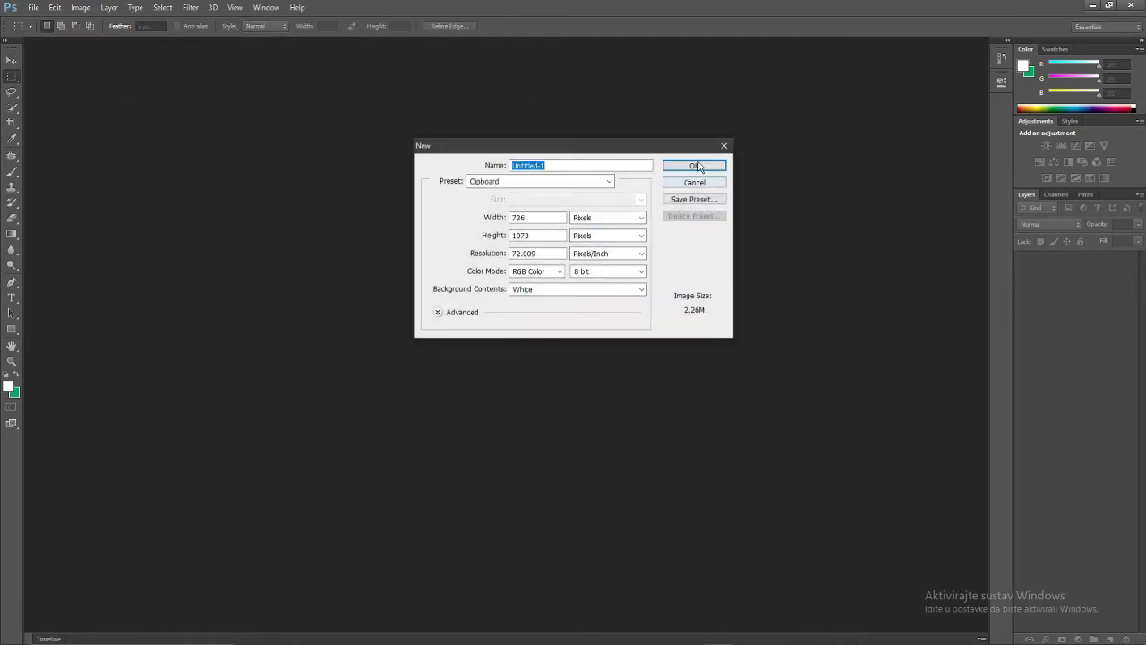
pyautogui.click(691, 164)
pyautogui.hotkey('ctrl', 'v')
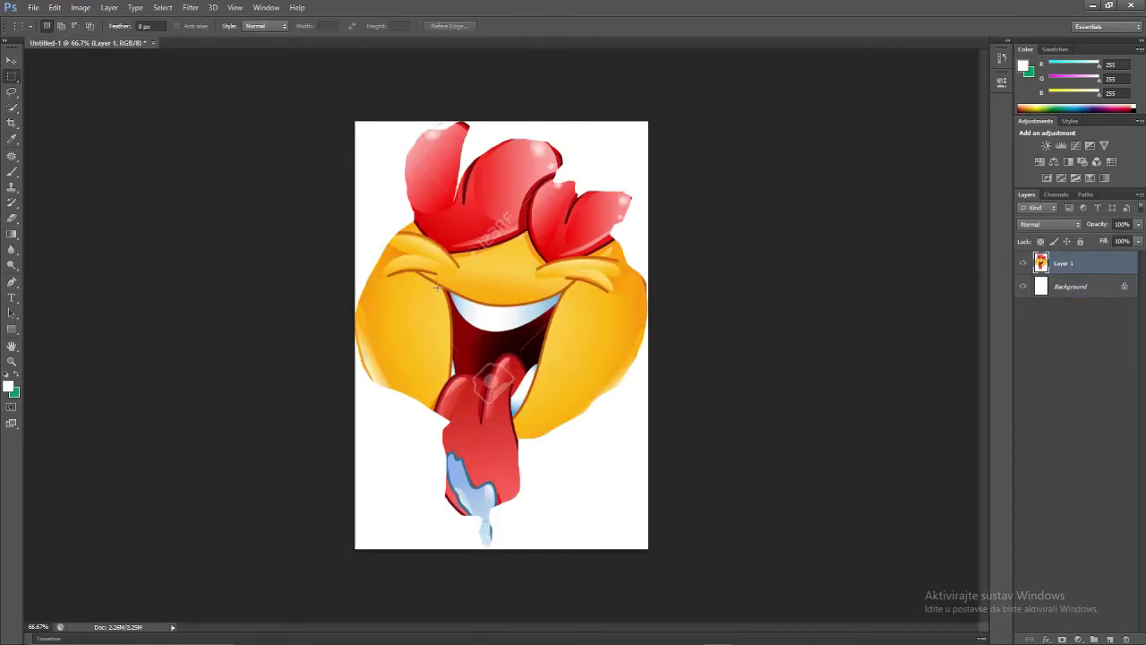
pyautogui.rightClick(438, 288)
pyautogui.press('Delete')
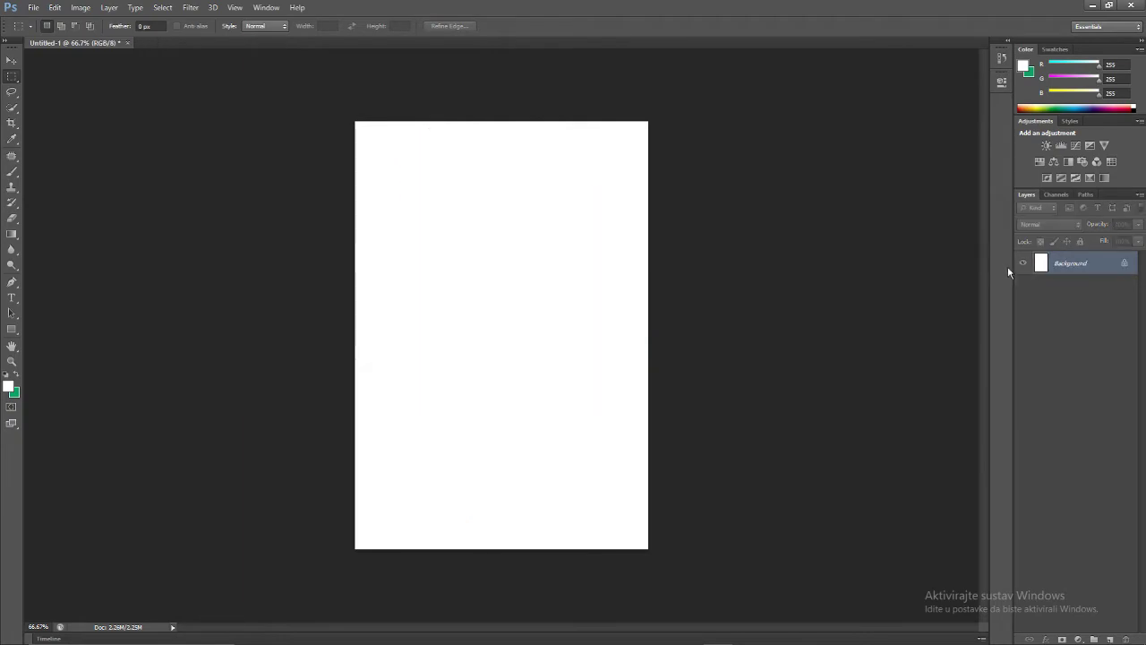
# Copy the Freddy mask photo from Windows Photos and paste it into Untitled-1 as Layer 1.
pyautogui.click(1092, 5)
pyautogui.click(1078, 6)
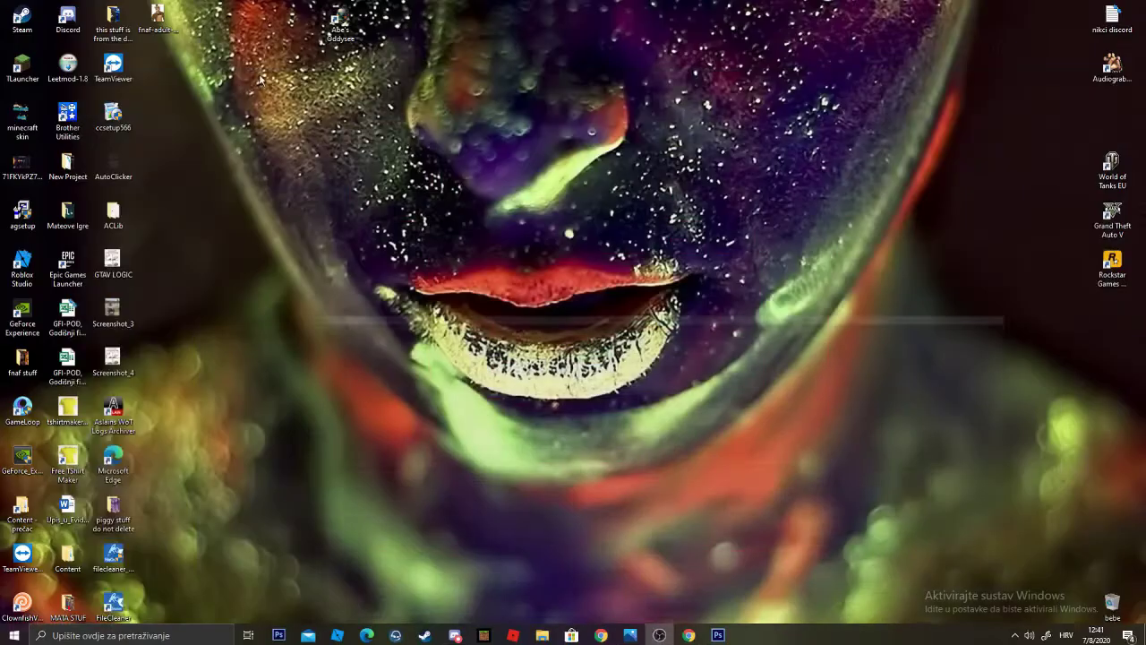
pyautogui.doubleClick(156, 15)
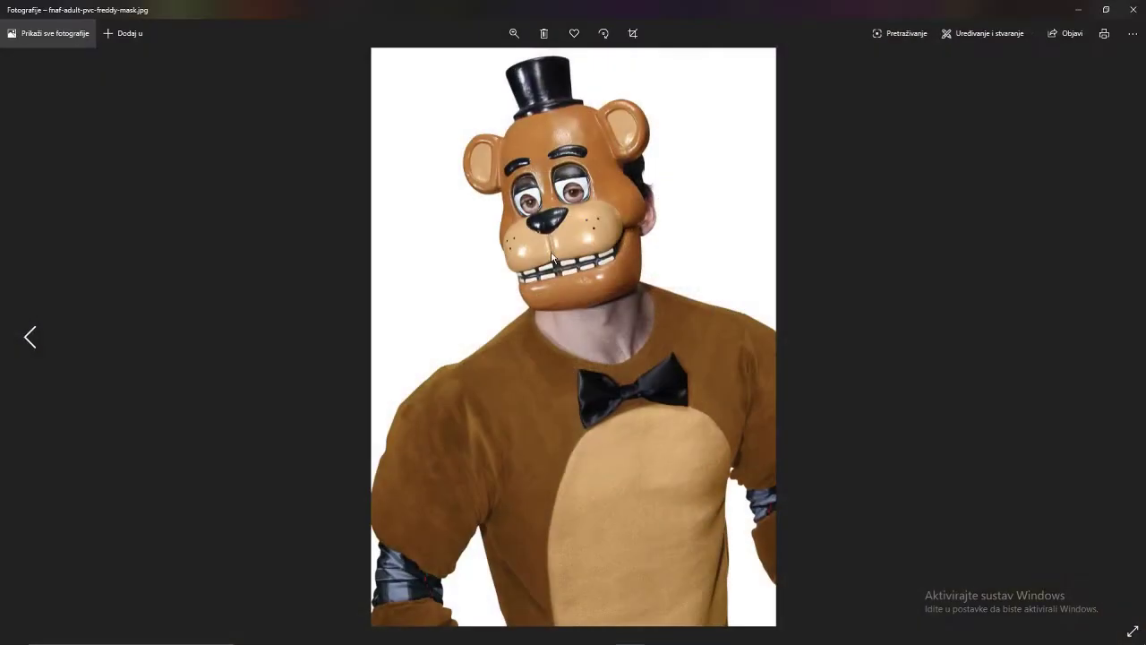
pyautogui.rightClick(552, 259)
pyautogui.click(591, 474)
pyautogui.click(718, 633)
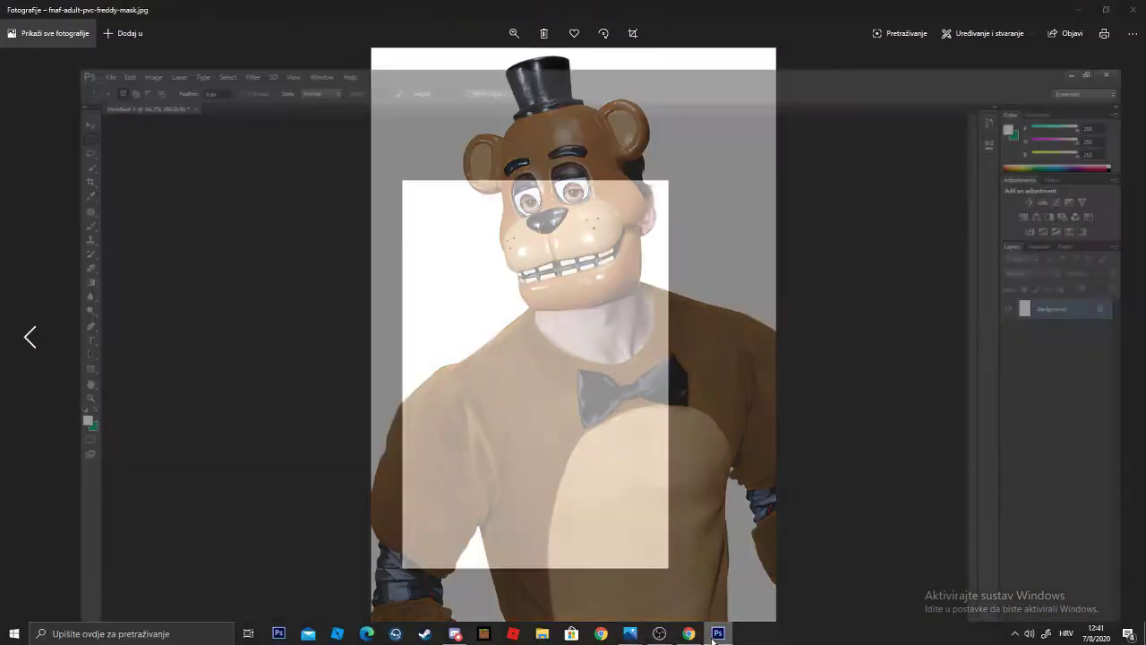
pyautogui.hotkey('ctrl', 'v')
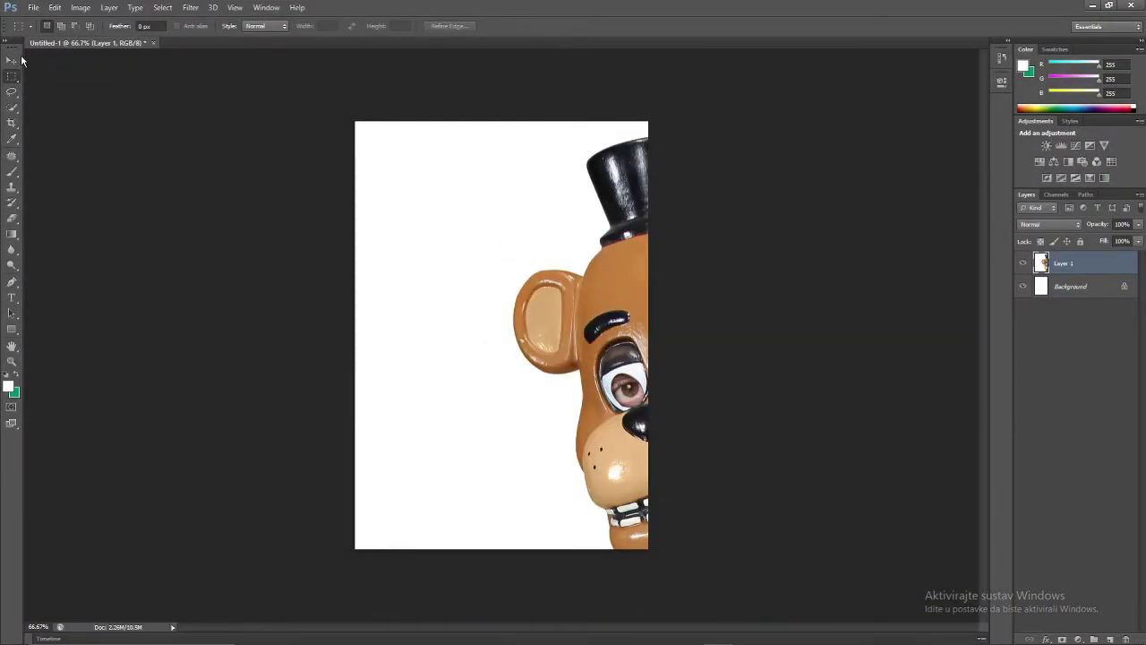
pyautogui.click(20, 59)
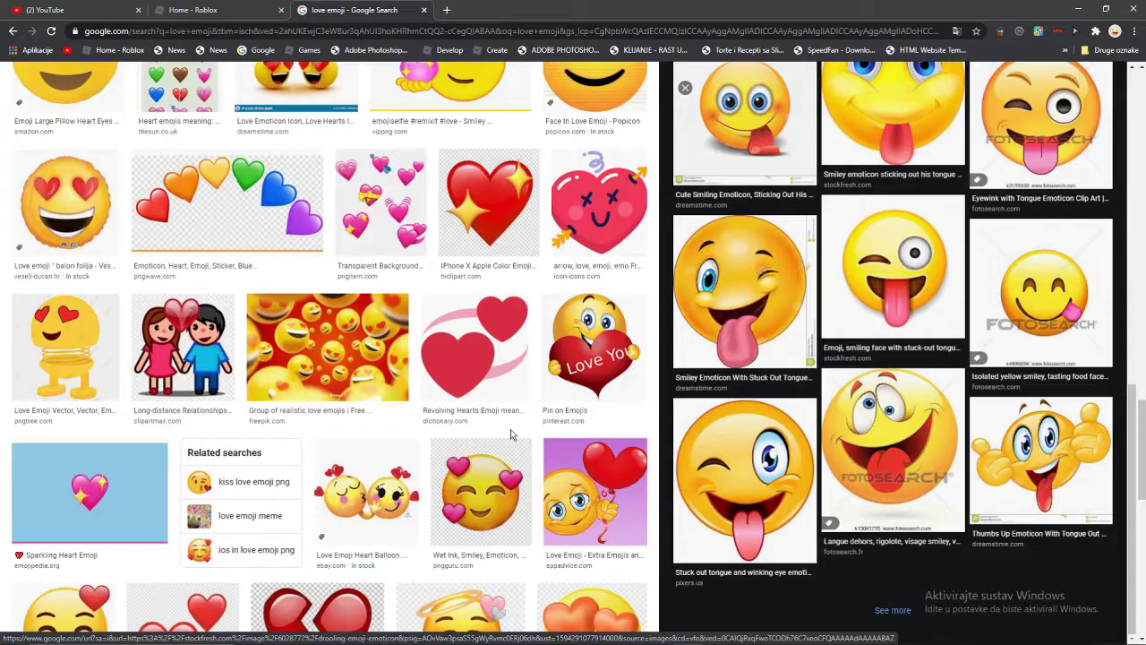
# Browse the 'love emoji' image results, previewing the red-hearts and sad love emojis.
pyautogui.scroll(-2, 457, 385)
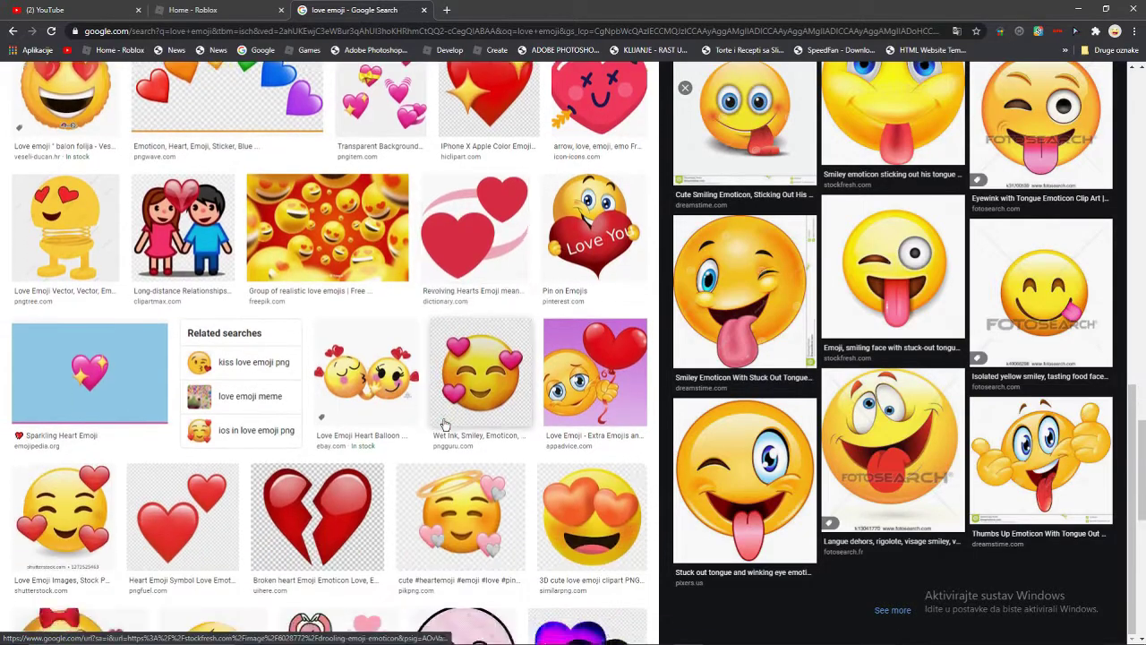
pyautogui.scroll(-1, 457, 385)
pyautogui.scroll(-2, 456, 385)
pyautogui.scroll(-1, 447, 381)
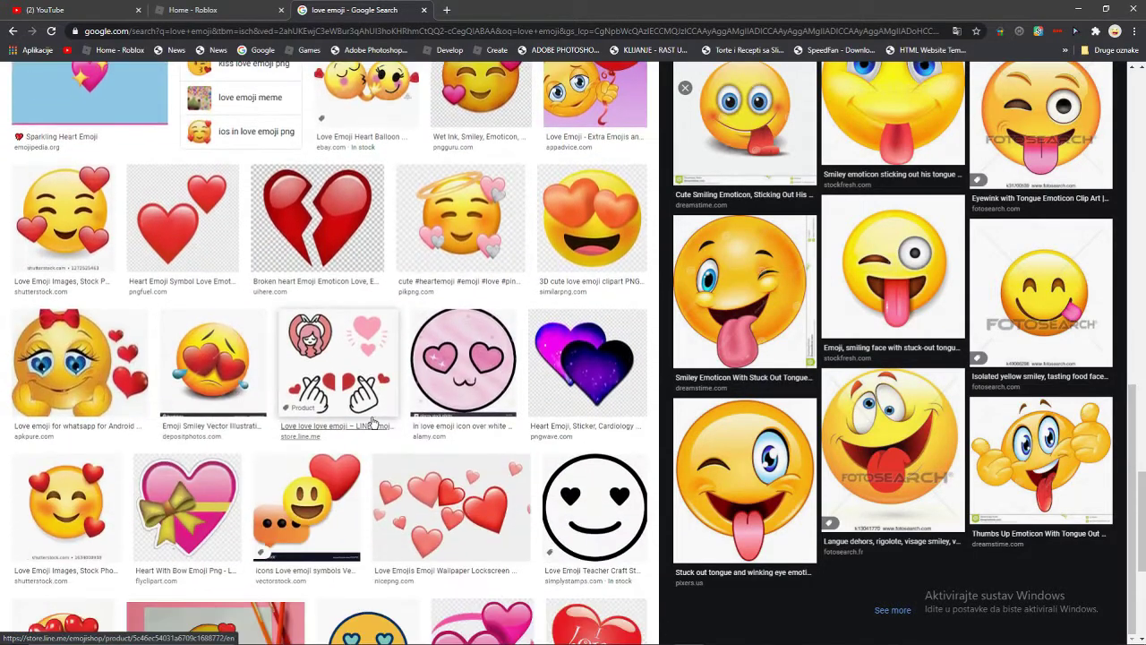
pyautogui.scroll(-2, 425, 371)
pyautogui.scroll(-1, 426, 372)
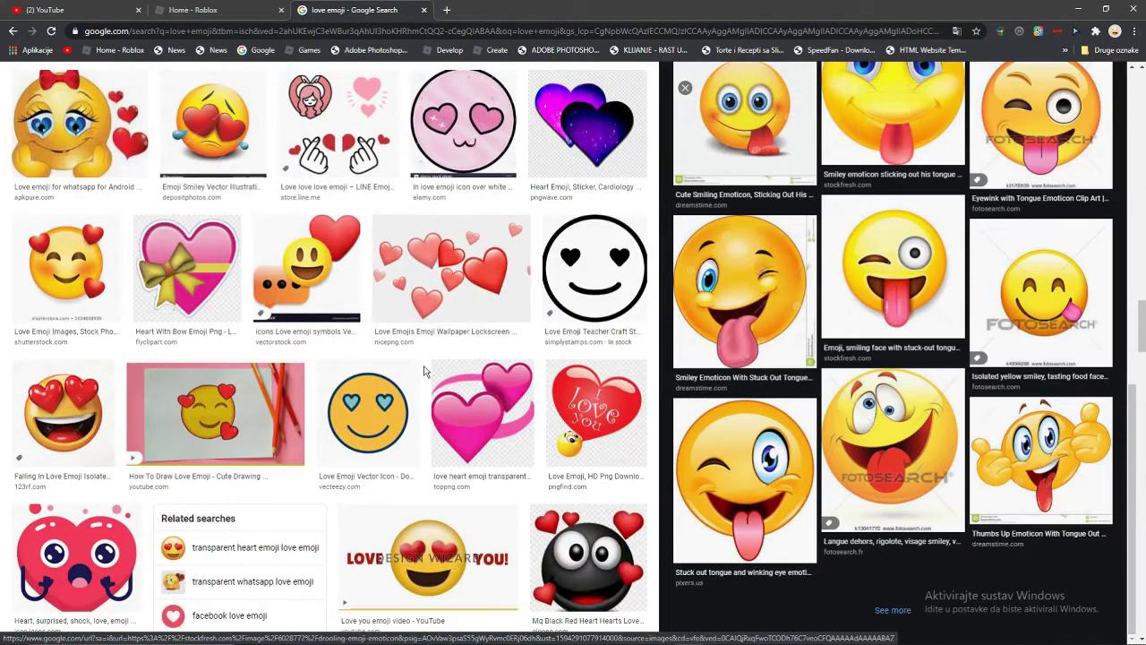
pyautogui.scroll(-1, 430, 373)
pyautogui.scroll(-1, 433, 373)
pyautogui.click(587, 376)
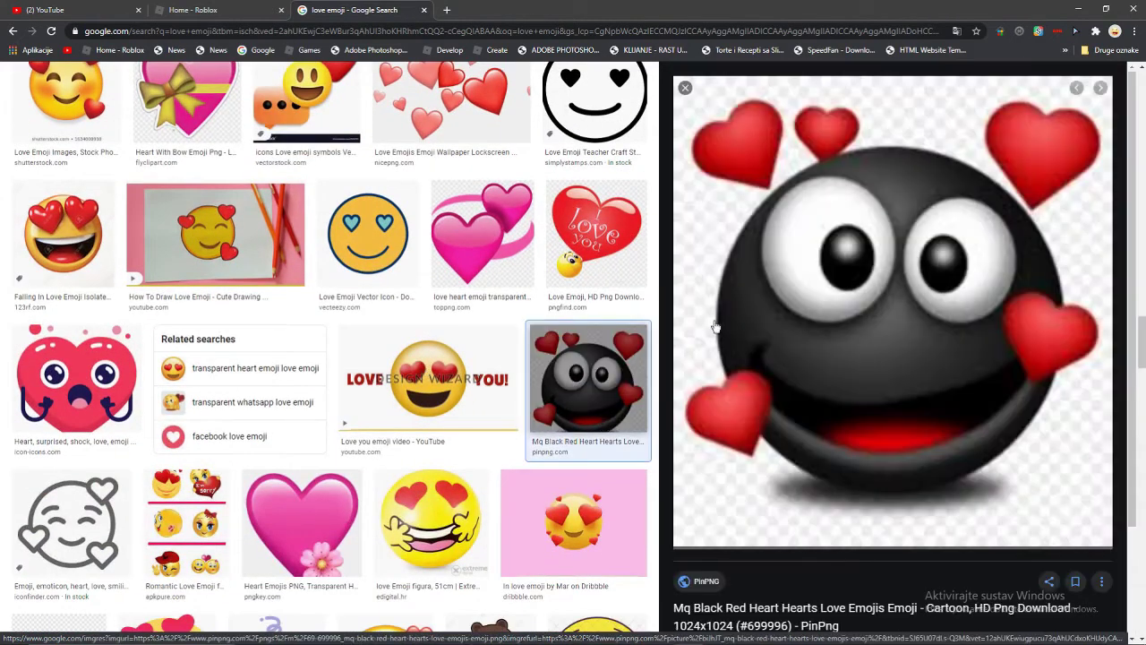
pyautogui.scroll(-3, 571, 504)
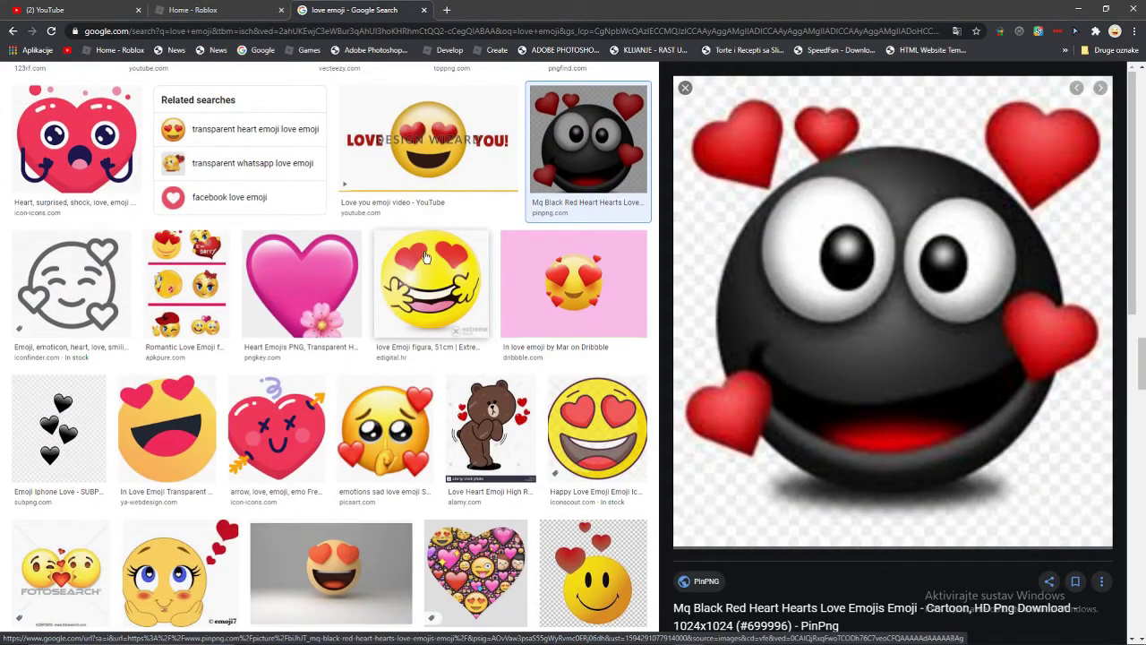
pyautogui.scroll(-2, 412, 287)
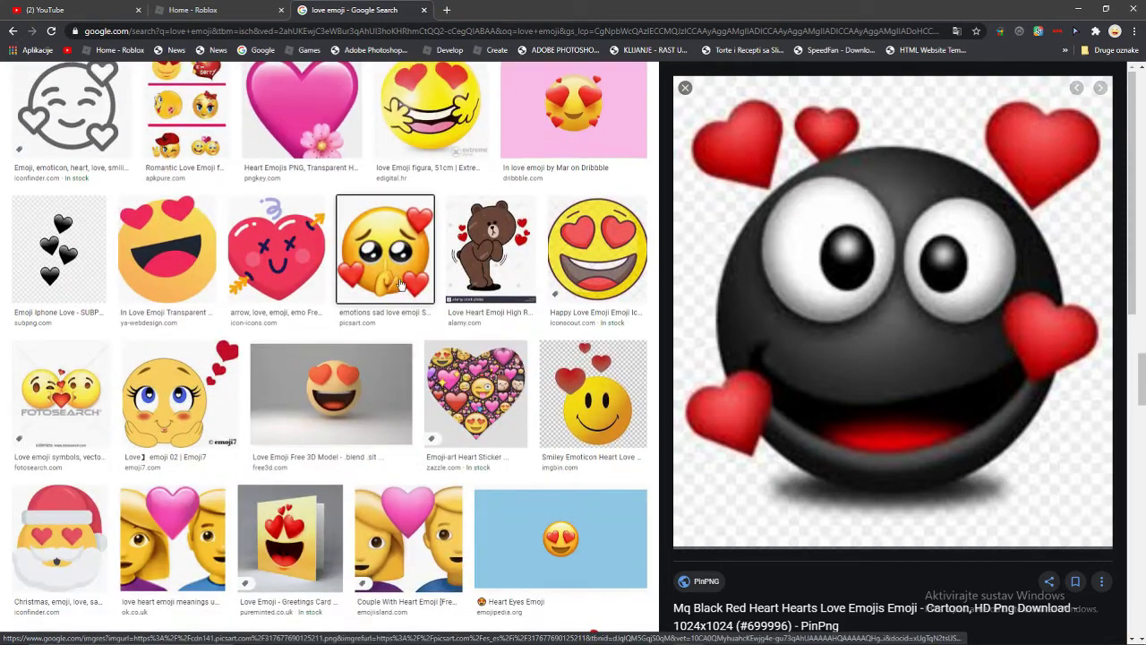
pyautogui.click(385, 251)
pyautogui.scroll(-2, 878, 354)
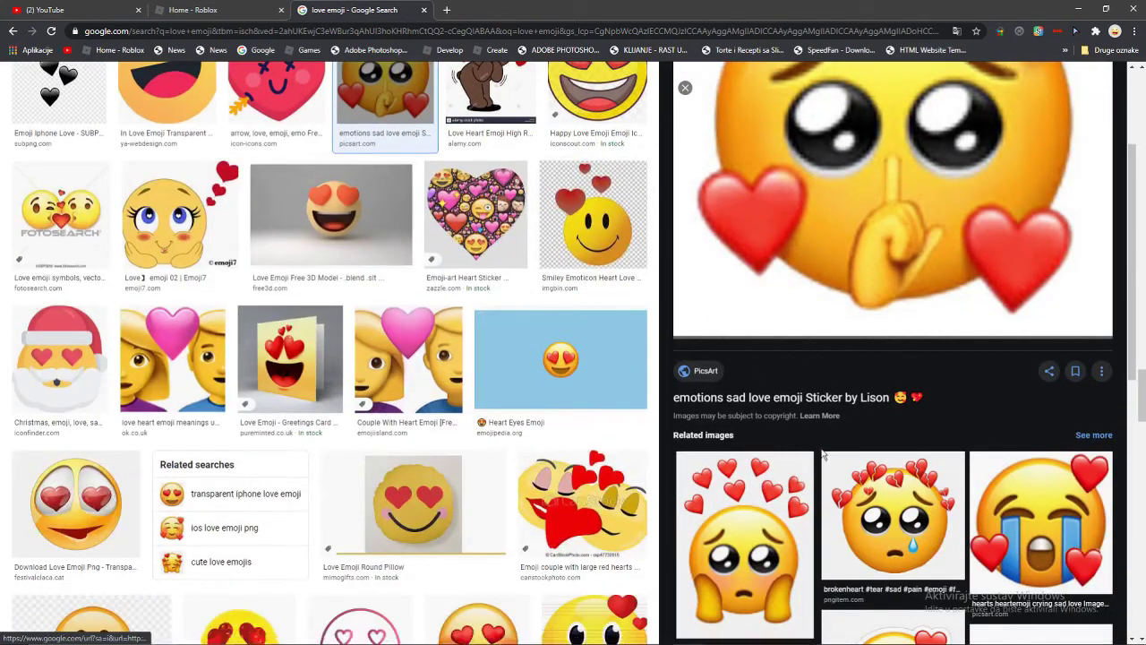
pyautogui.scroll(-3, 868, 376)
pyautogui.scroll(-2, 859, 398)
pyautogui.scroll(-2, 859, 405)
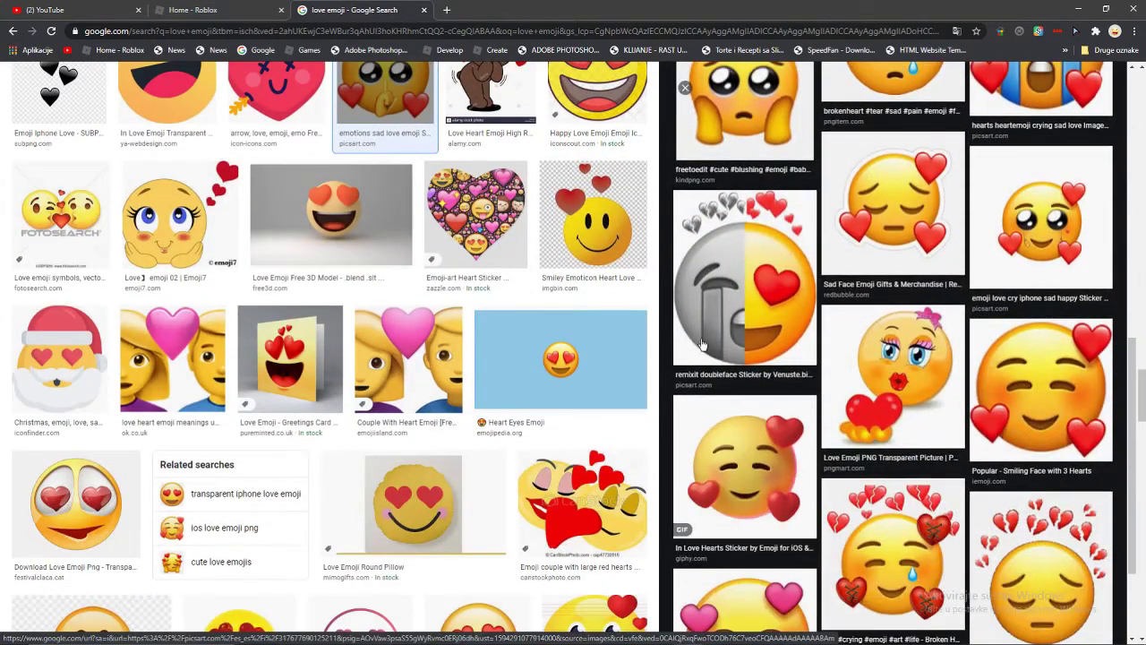
pyautogui.scroll(-1, 675, 322)
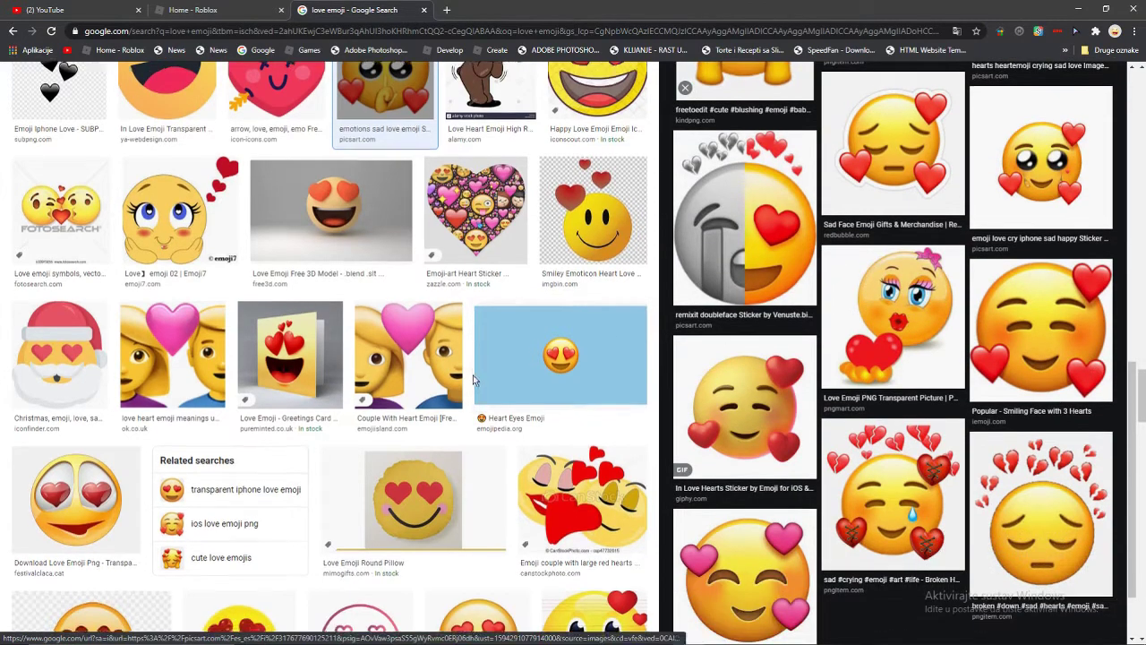
pyautogui.scroll(-3, 474, 380)
pyautogui.scroll(2, 474, 381)
pyautogui.scroll(4, 475, 368)
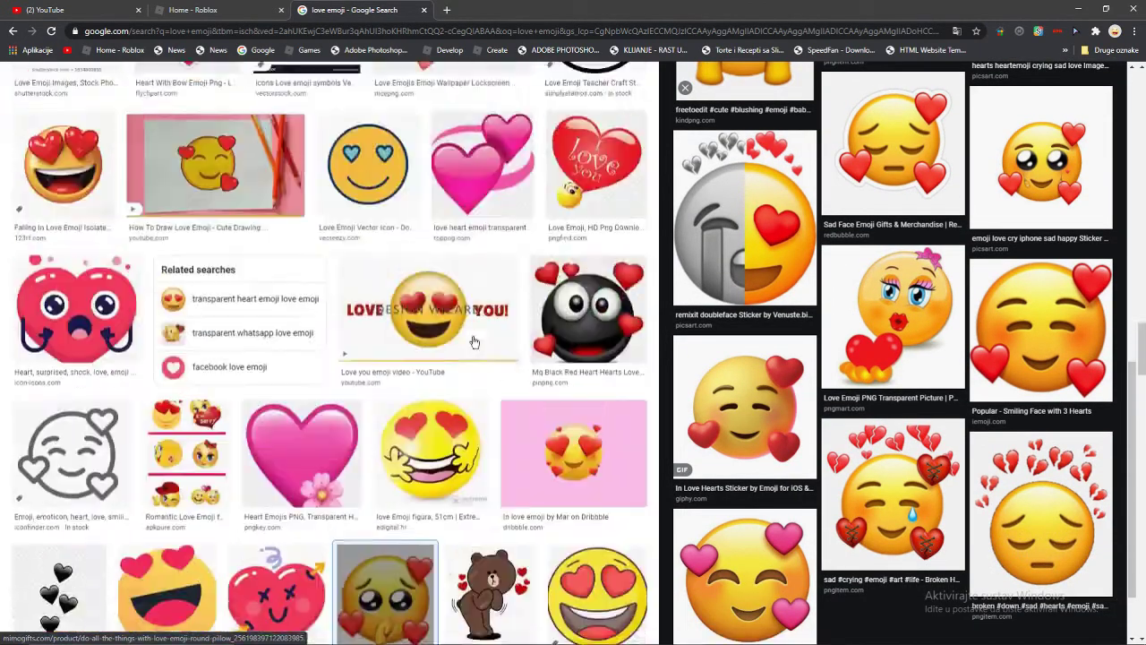
pyautogui.scroll(4, 475, 354)
pyautogui.scroll(4, 474, 342)
pyautogui.scroll(4, 474, 342)
pyautogui.scroll(-4, 474, 342)
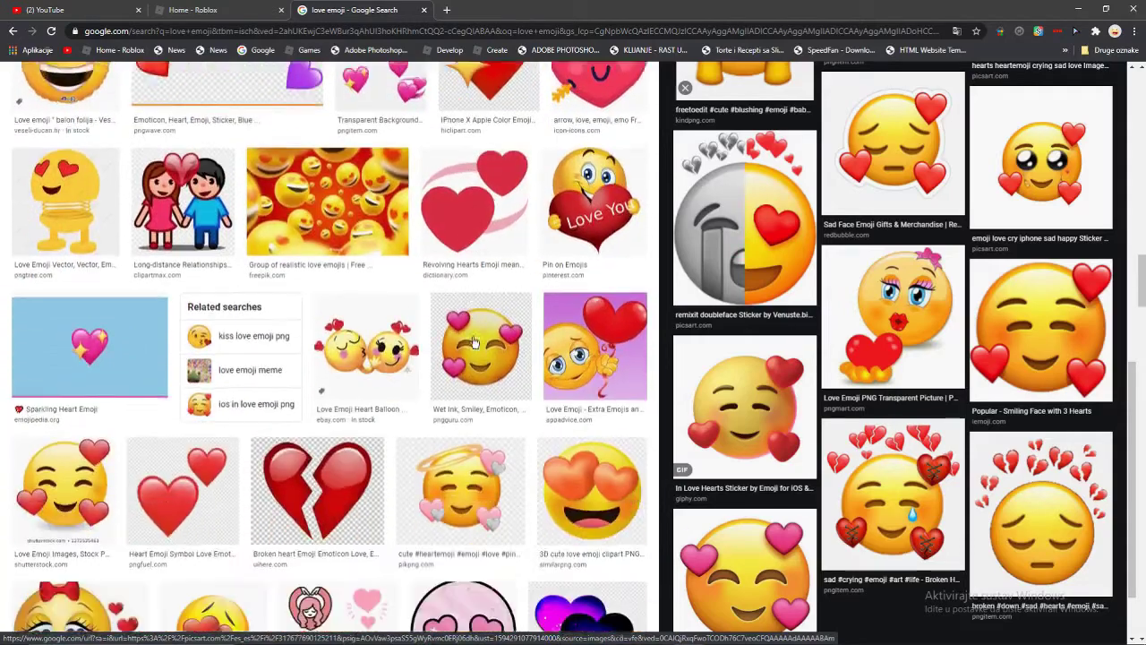
pyautogui.scroll(4, 475, 342)
pyautogui.scroll(5, 475, 342)
pyautogui.scroll(2, 475, 342)
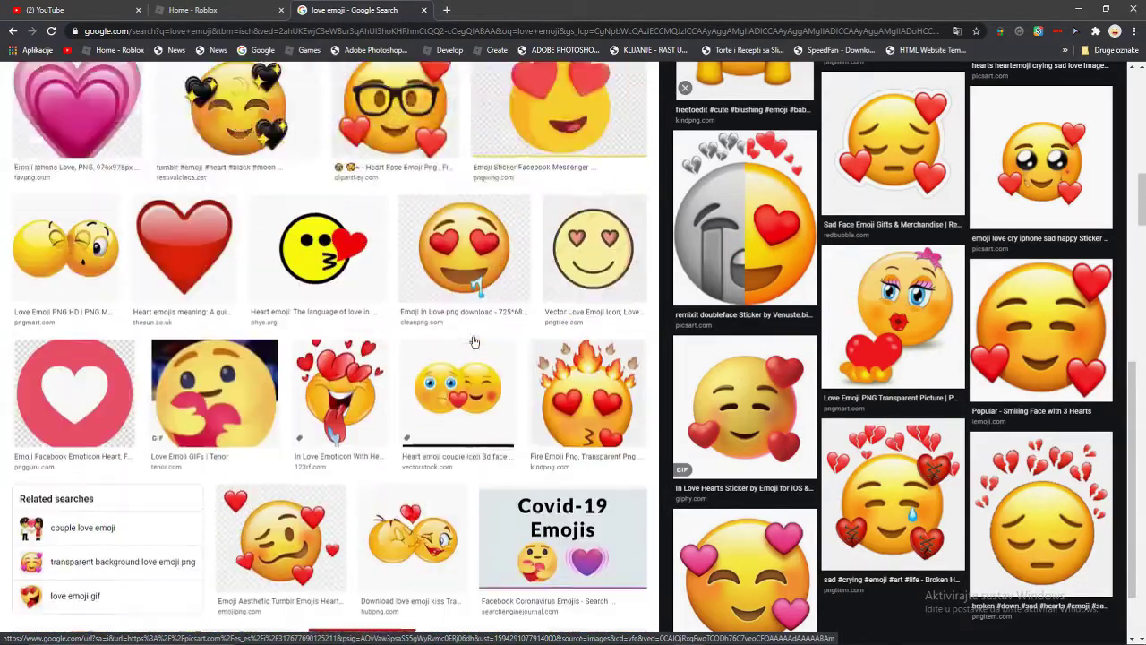
pyautogui.scroll(3, 475, 342)
pyautogui.scroll(1, 475, 342)
pyautogui.scroll(1, 475, 342)
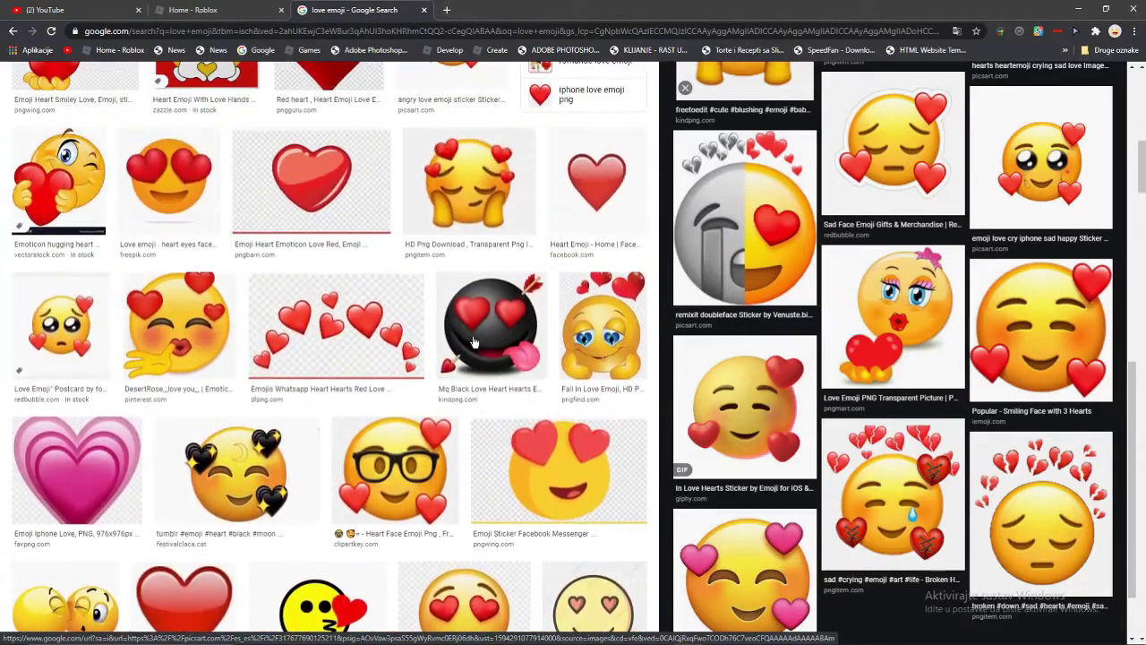
pyautogui.scroll(1, 474, 342)
pyautogui.scroll(2, 474, 342)
pyautogui.scroll(4, 475, 342)
pyautogui.scroll(1, 474, 342)
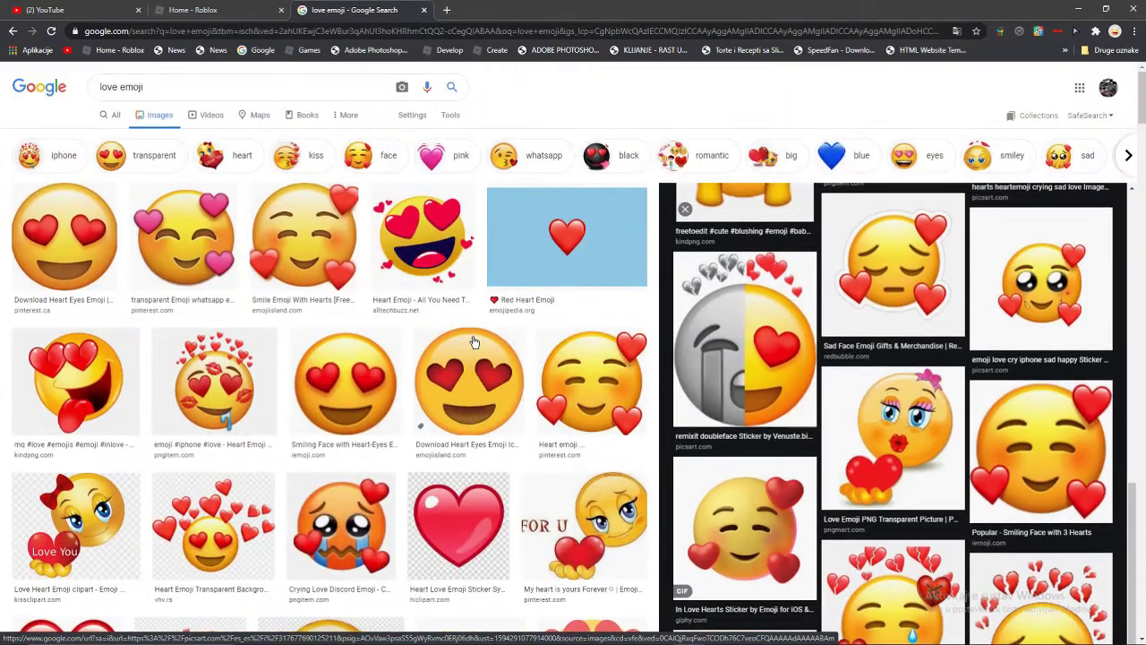
# Preview the mq #love and emoji #iphone #love results and use the large preview's context menu.
pyautogui.click(107, 376)
pyautogui.click(227, 312)
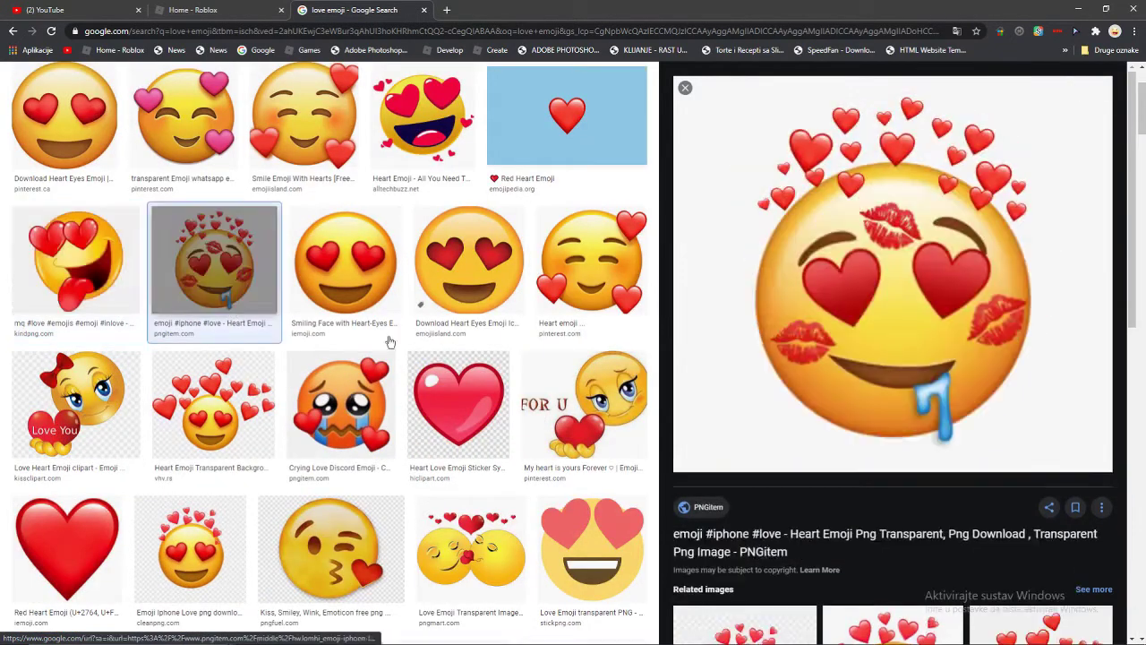
pyautogui.scroll(-2, 855, 481)
pyautogui.scroll(-1, 855, 481)
pyautogui.scroll(-3, 855, 481)
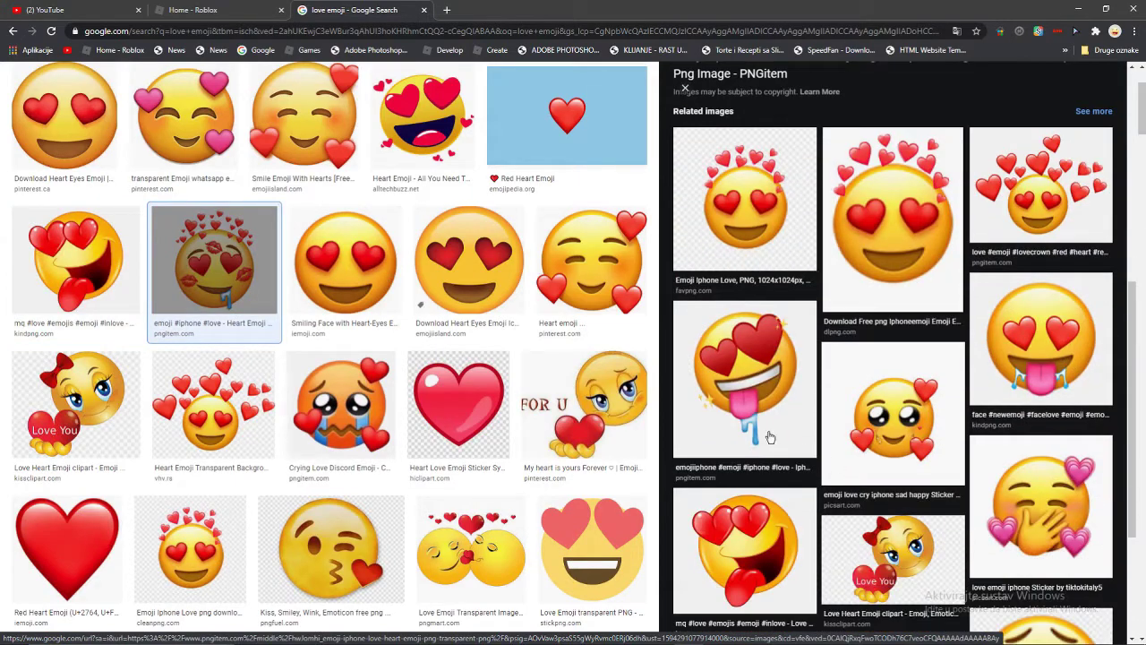
pyautogui.scroll(-2, 771, 437)
pyautogui.scroll(-1, 767, 391)
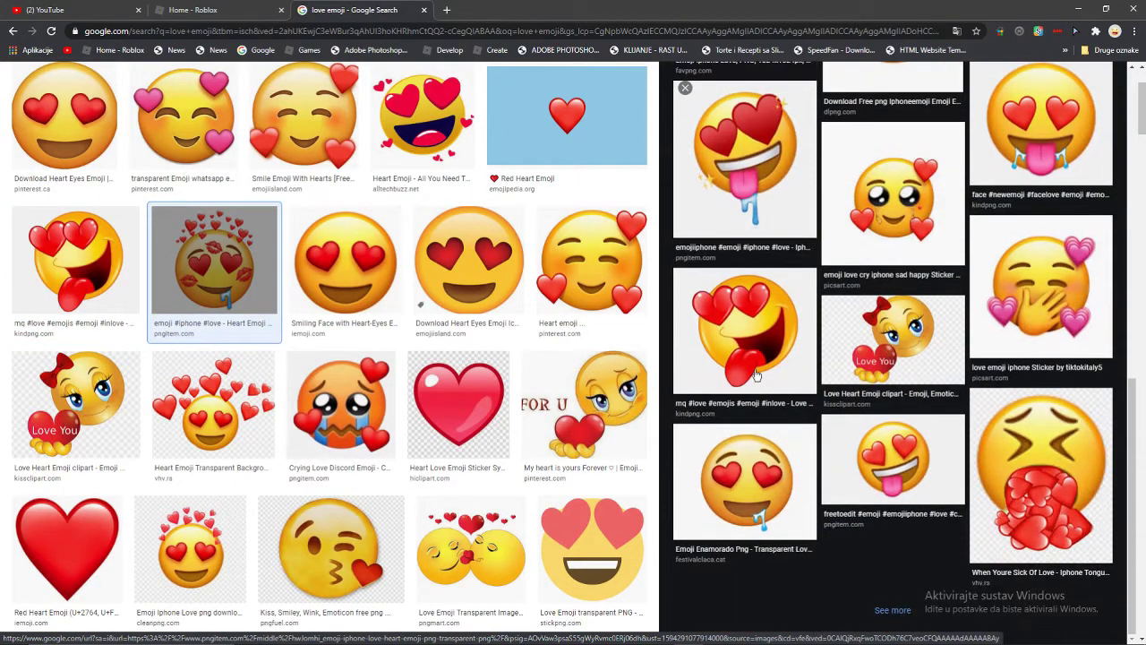
pyautogui.click(777, 311)
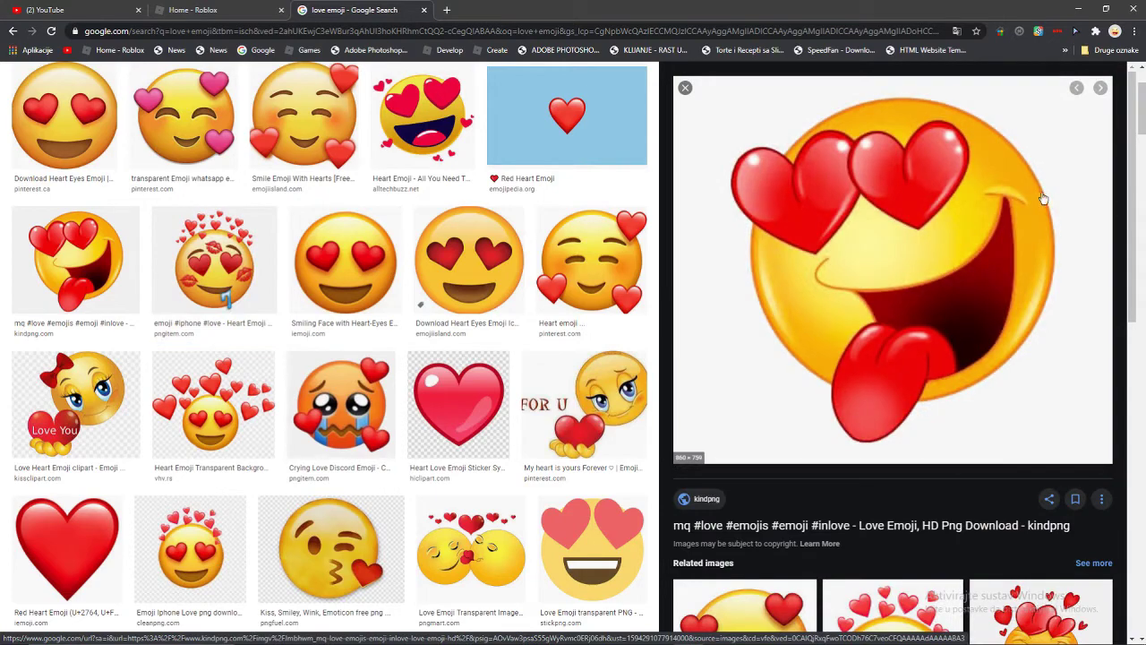
pyautogui.rightClick(933, 251)
pyautogui.click(959, 389)
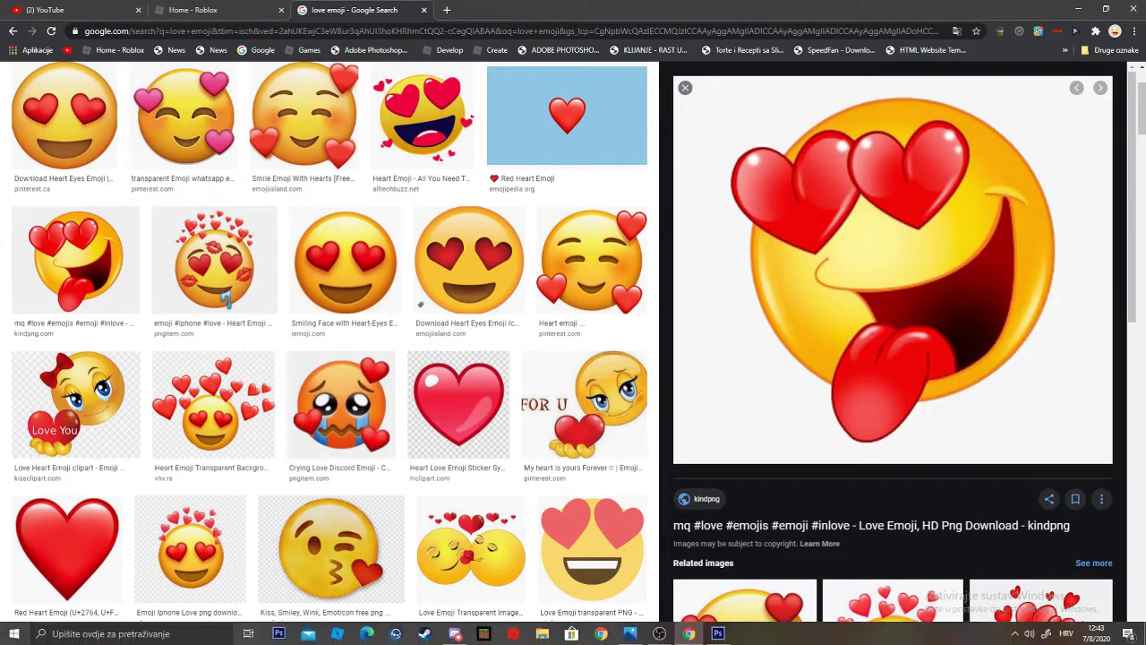
# Open the Download Heart Eyes Emoji preview and copy its image.
pyautogui.scroll(-2, 466, 343)
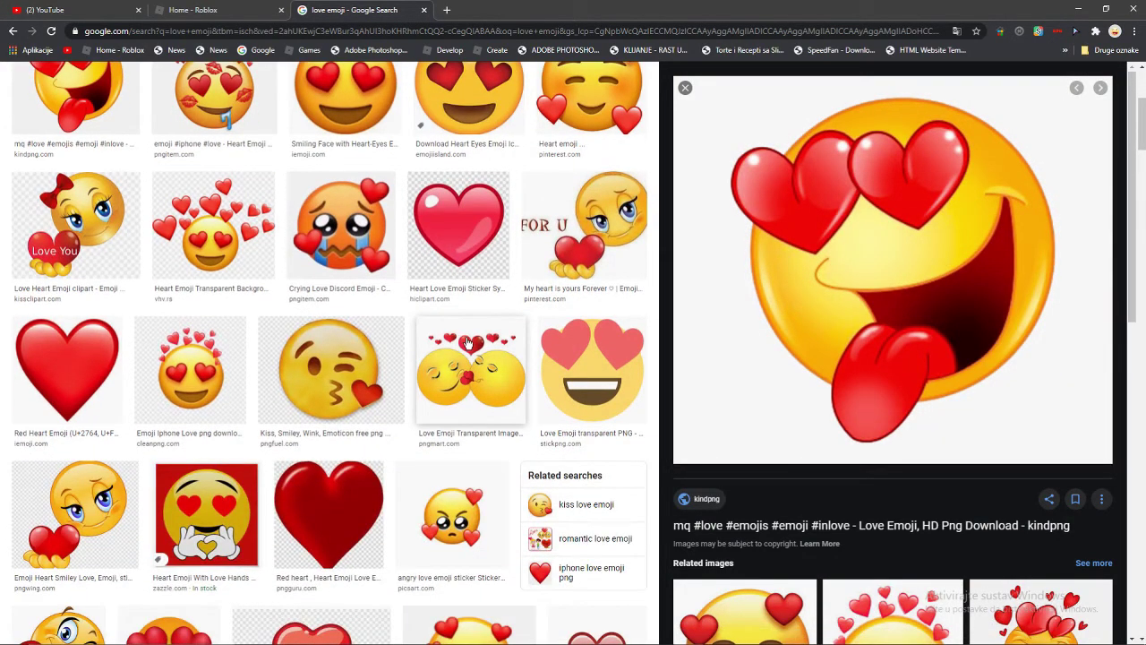
pyautogui.scroll(-3, 467, 343)
pyautogui.scroll(3, 464, 340)
pyautogui.scroll(2, 461, 341)
pyautogui.scroll(-1, 460, 338)
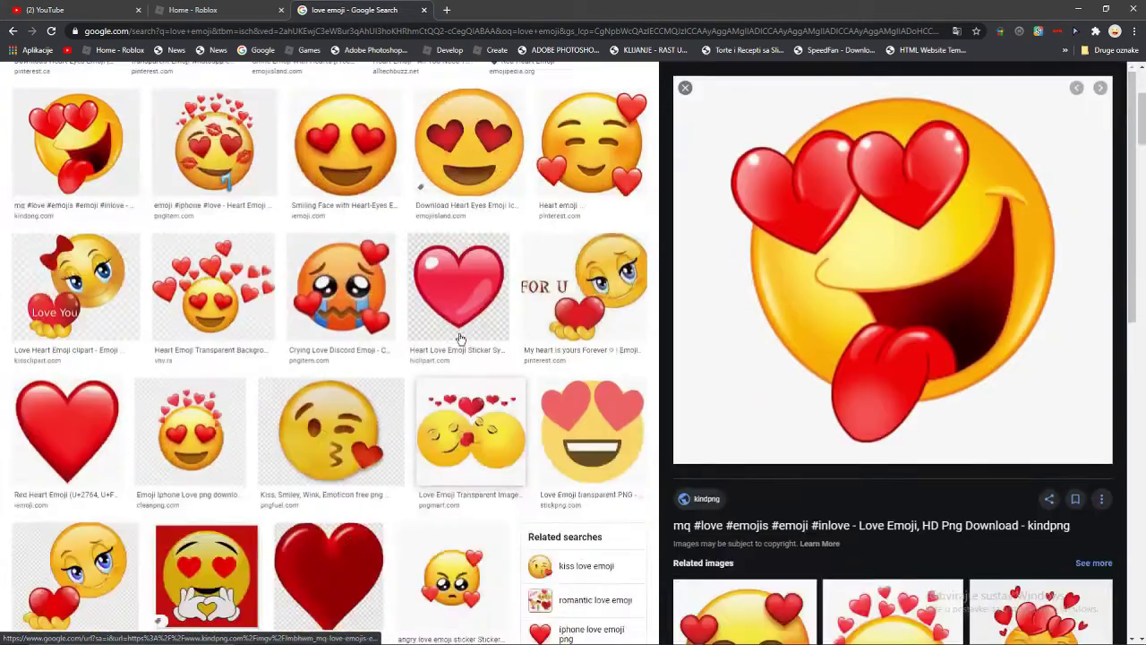
pyautogui.scroll(-3, 460, 338)
pyautogui.scroll(3, 459, 331)
pyautogui.scroll(3, 455, 286)
pyautogui.click(452, 242)
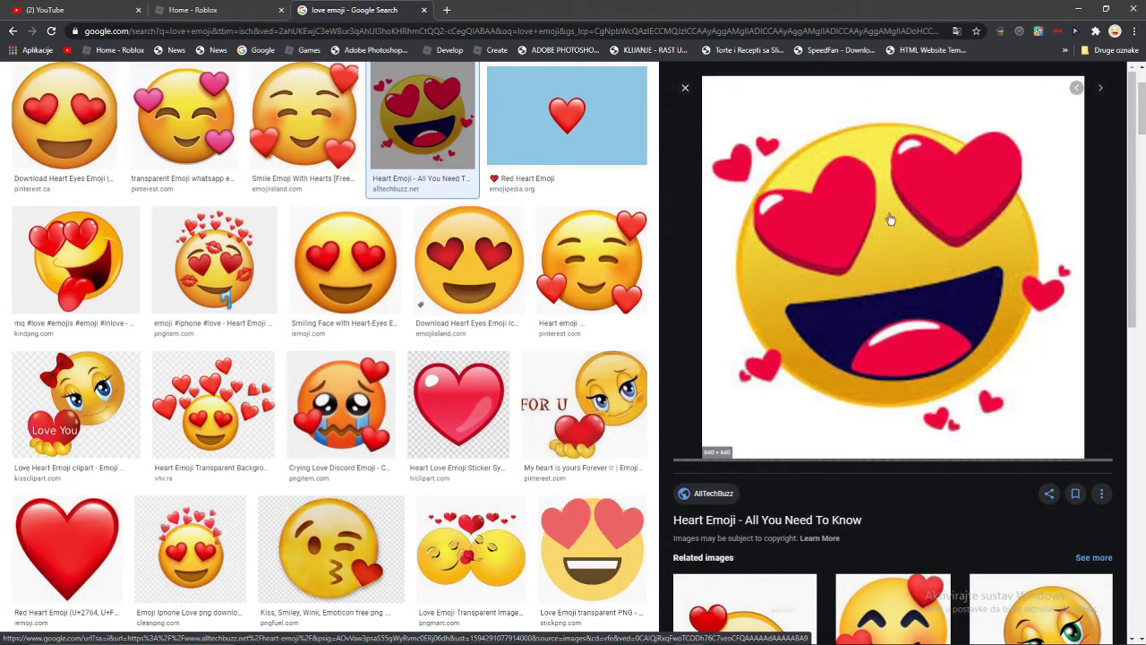
pyautogui.press('Left')
pyautogui.press('Left')
pyautogui.press('Left')
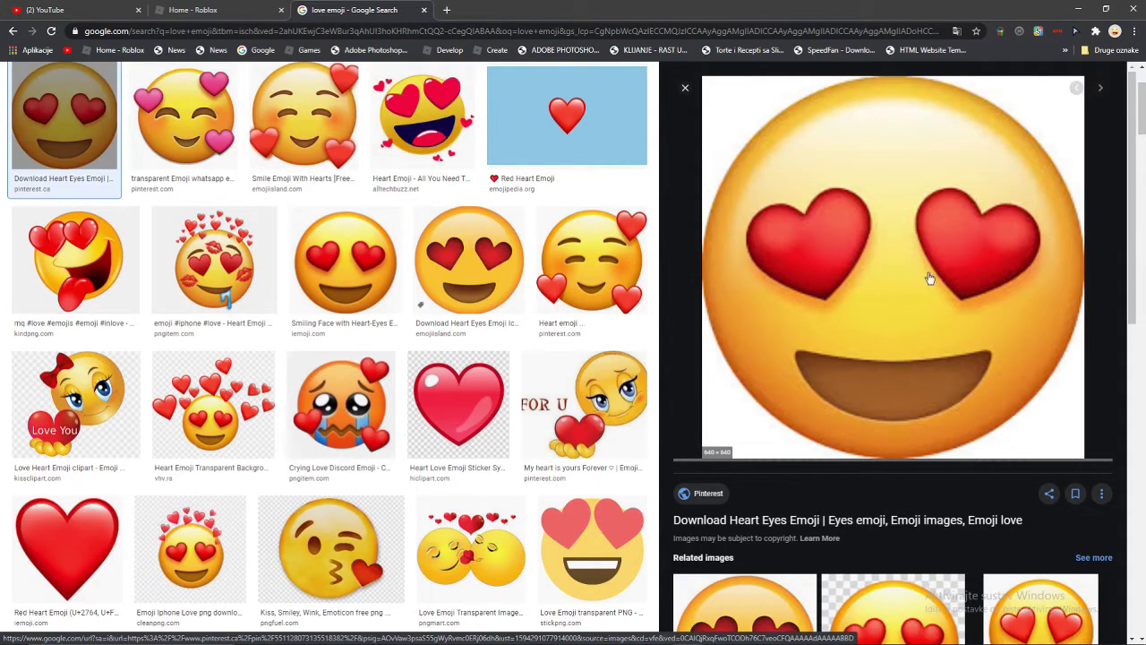
pyautogui.scroll(-2, 929, 279)
pyautogui.scroll(2, 930, 279)
pyautogui.rightClick(923, 271)
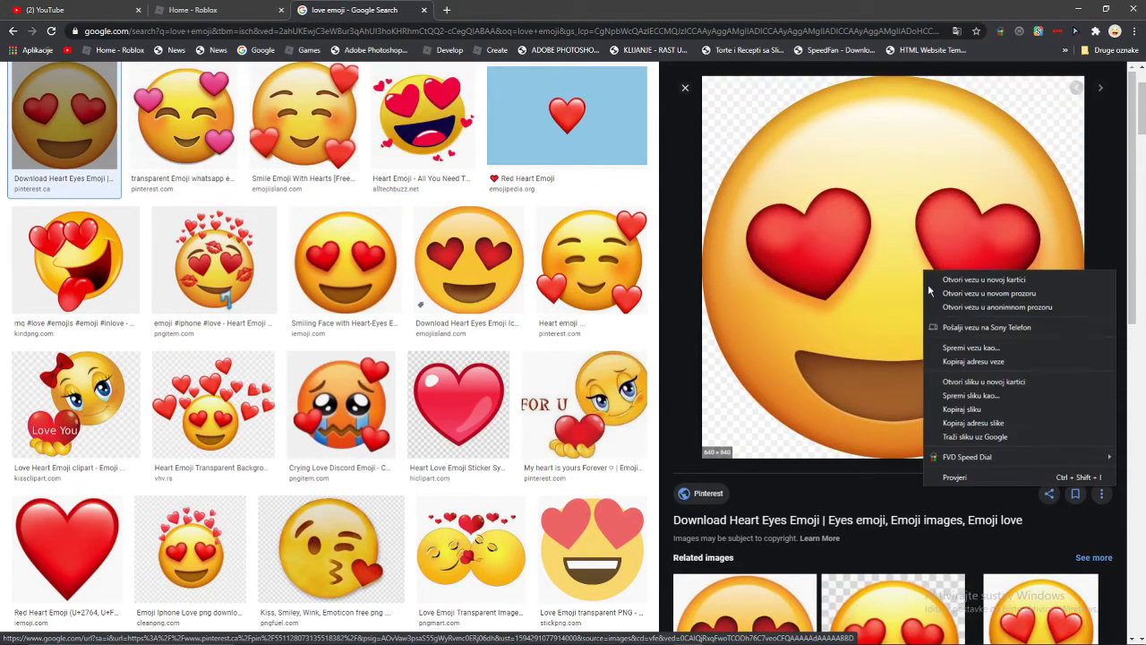
pyautogui.click(979, 412)
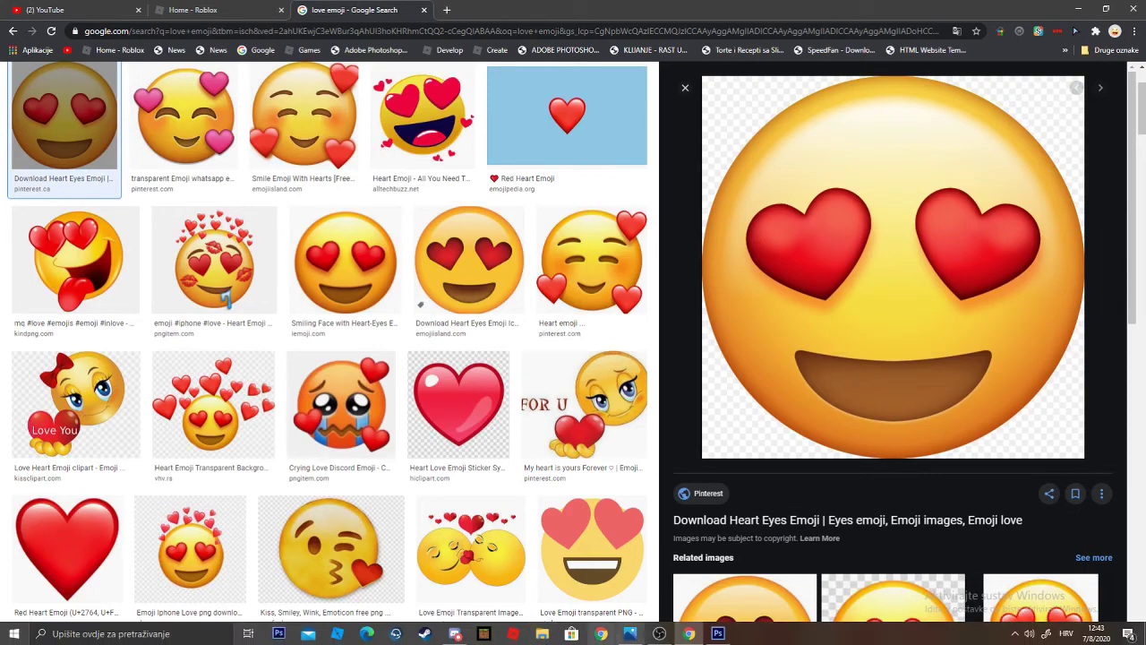
# Paste the copied heart-eyes emoji into a new Photoshop document.
pyautogui.click(718, 633)
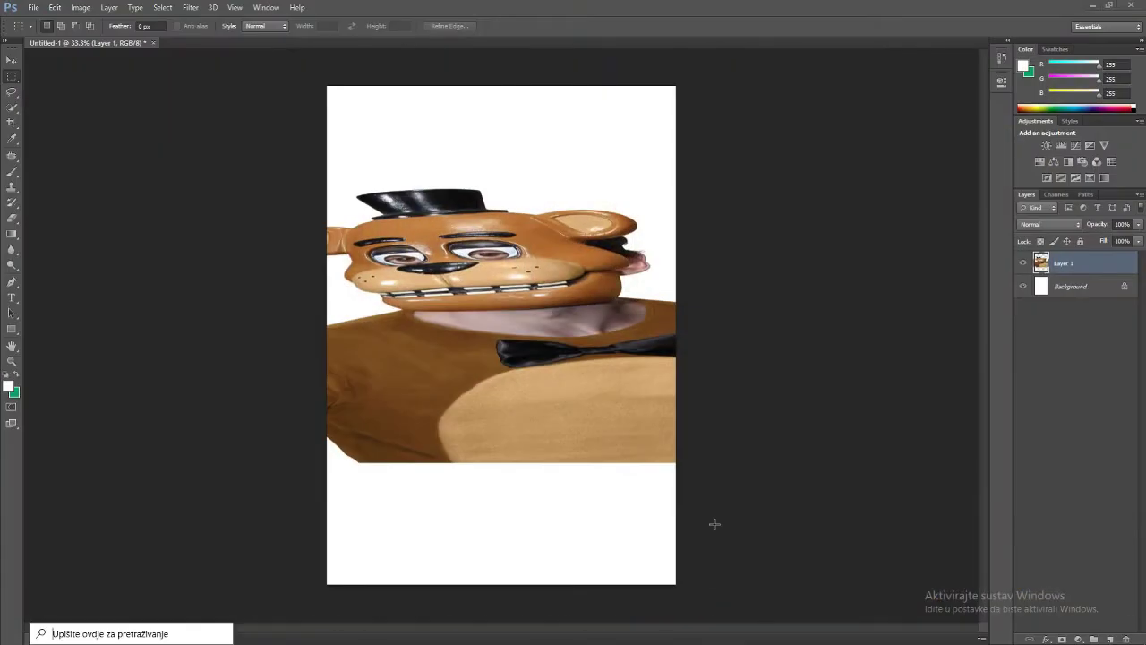
pyautogui.press('super')
pyautogui.click(791, 399)
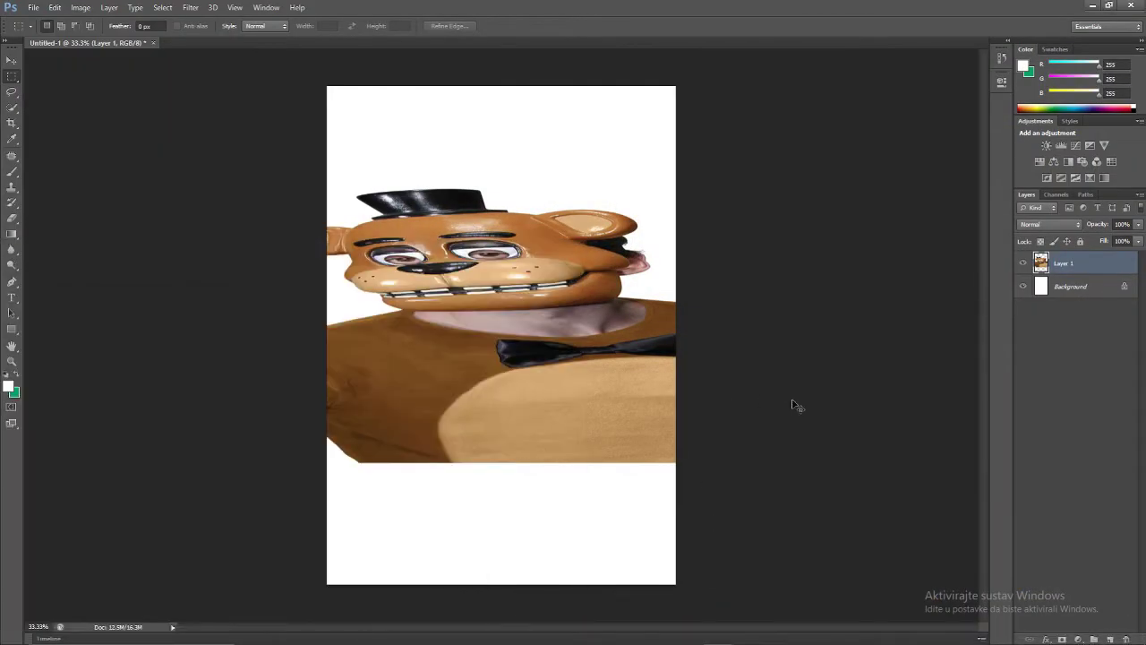
pyautogui.hotkey('ctrl', 'n')
pyautogui.click(700, 166)
pyautogui.hotkey('ctrl', 'v')
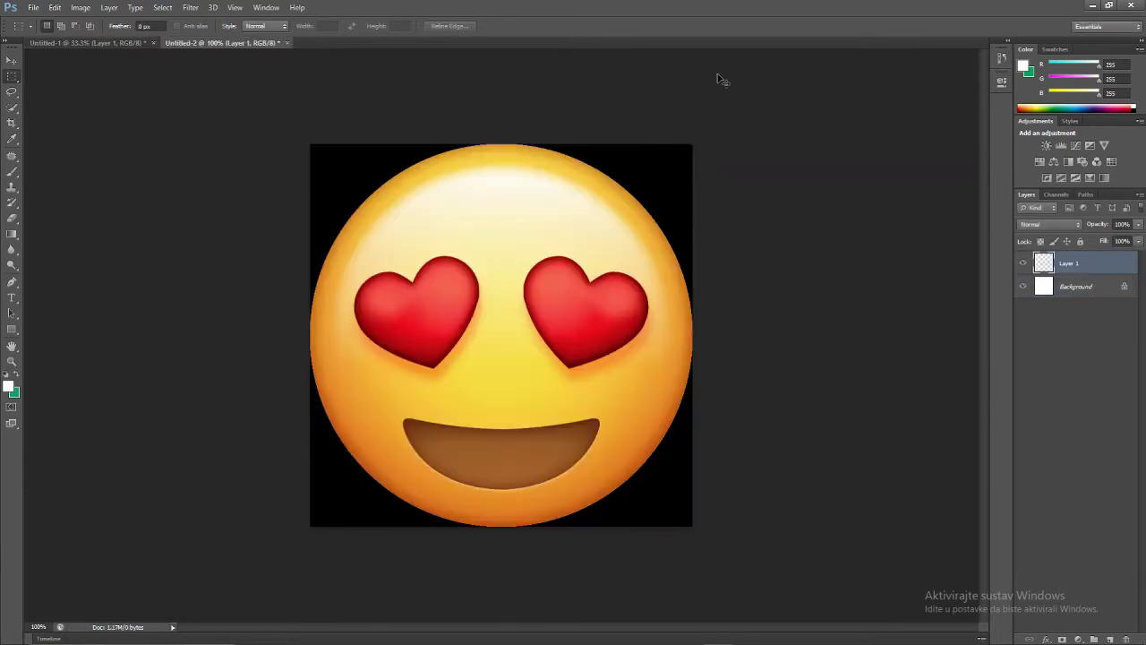
# Quick-select the emoji face and both hearts, then paste them into Untitled-1 as Layer 2.
pyautogui.click(13, 113)
pyautogui.moveTo(418, 192); pyautogui.dragTo(372, 293)
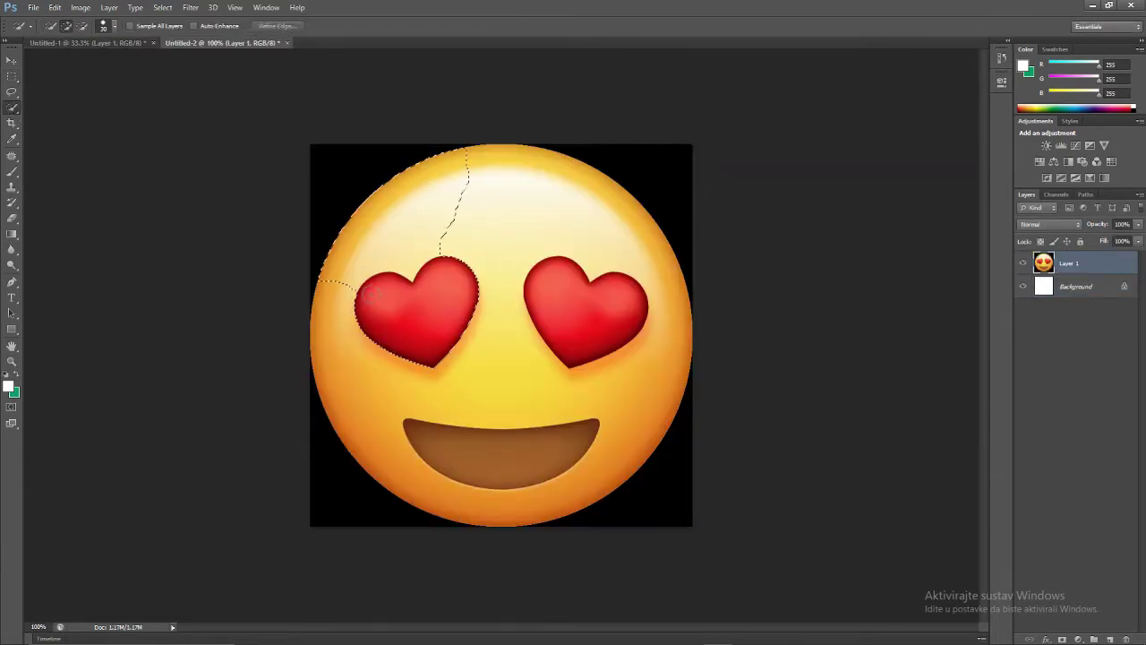
pyautogui.moveTo(397, 409); pyautogui.dragTo(456, 456)
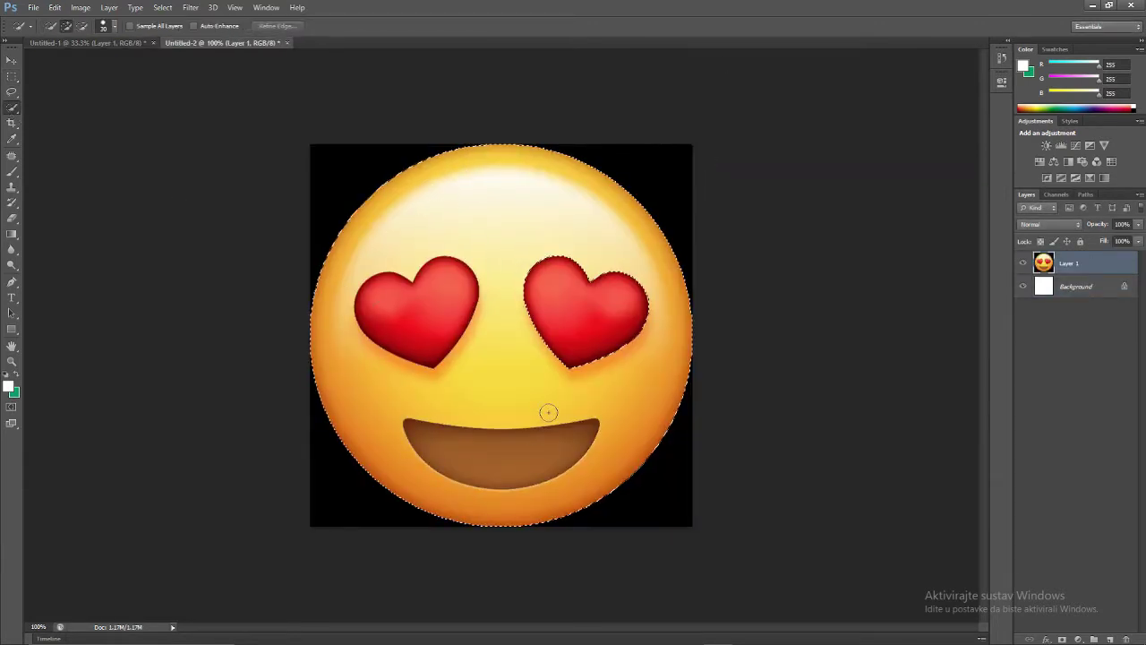
pyautogui.moveTo(548, 413); pyautogui.dragTo(547, 409)
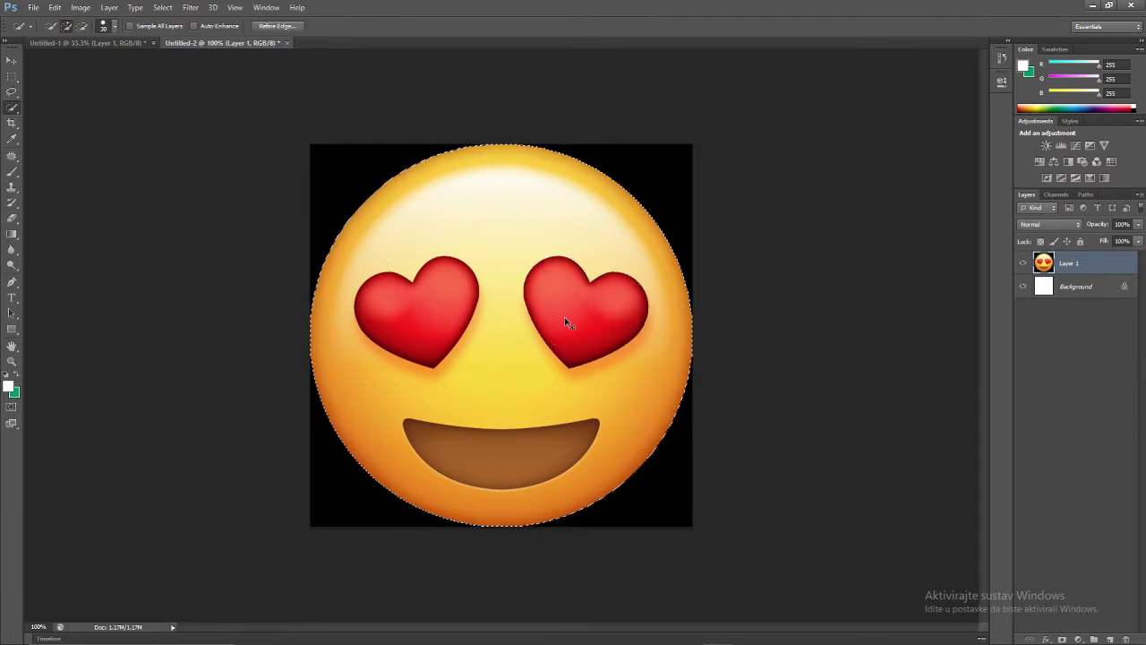
pyautogui.hotkey('ctrl', 'c')
pyautogui.click(77, 47)
pyautogui.hotkey('ctrl', 'v')
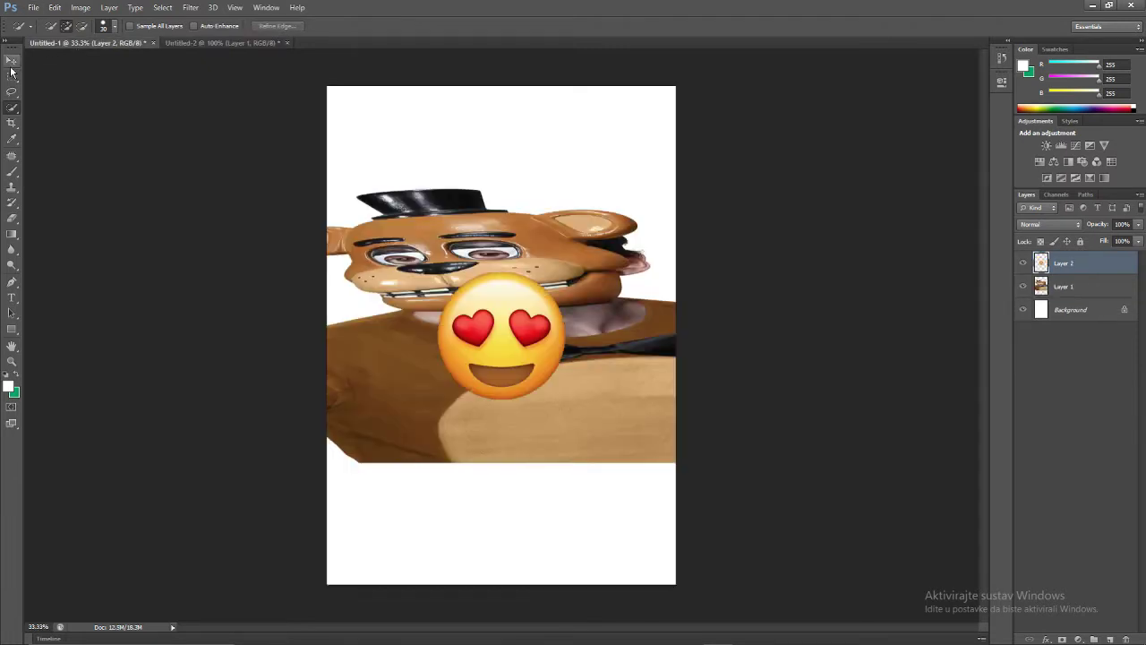
pyautogui.click(11, 60)
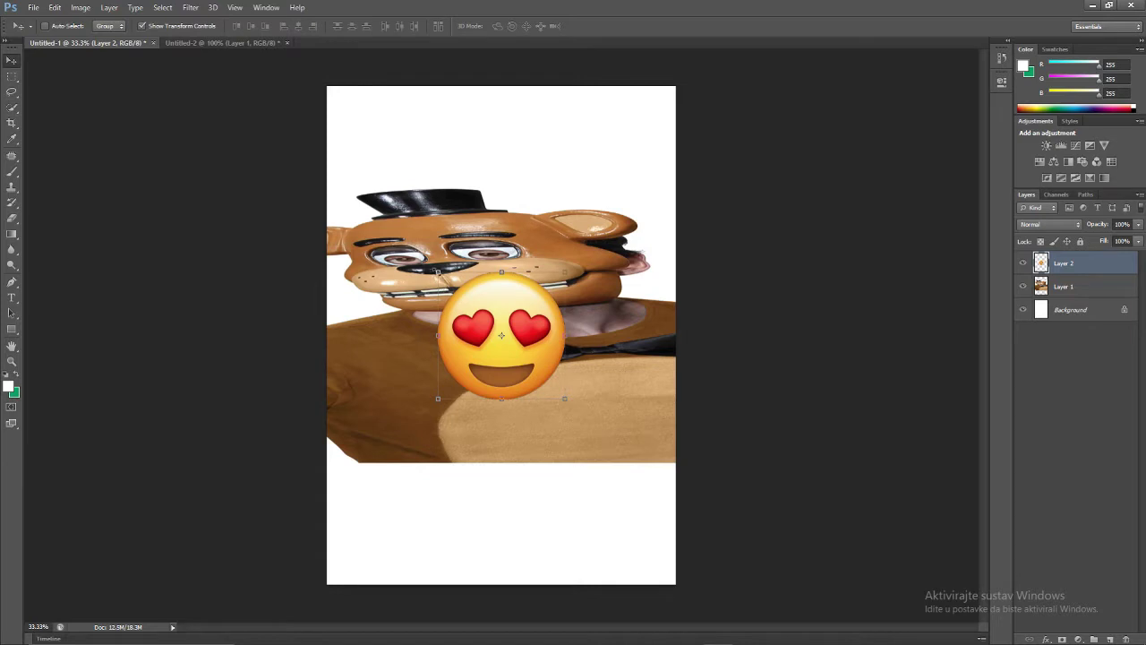
# Scale, squash and stretch the heart-eyes emoji near the top of the canvas.
pyautogui.moveTo(438, 273)
pyautogui.mouseDown()
pyautogui.moveTo(227, 310)
pyautogui.moveTo(277, 351)
pyautogui.mouseUp()
pyautogui.moveTo(471, 362); pyautogui.dragTo(593, 122)
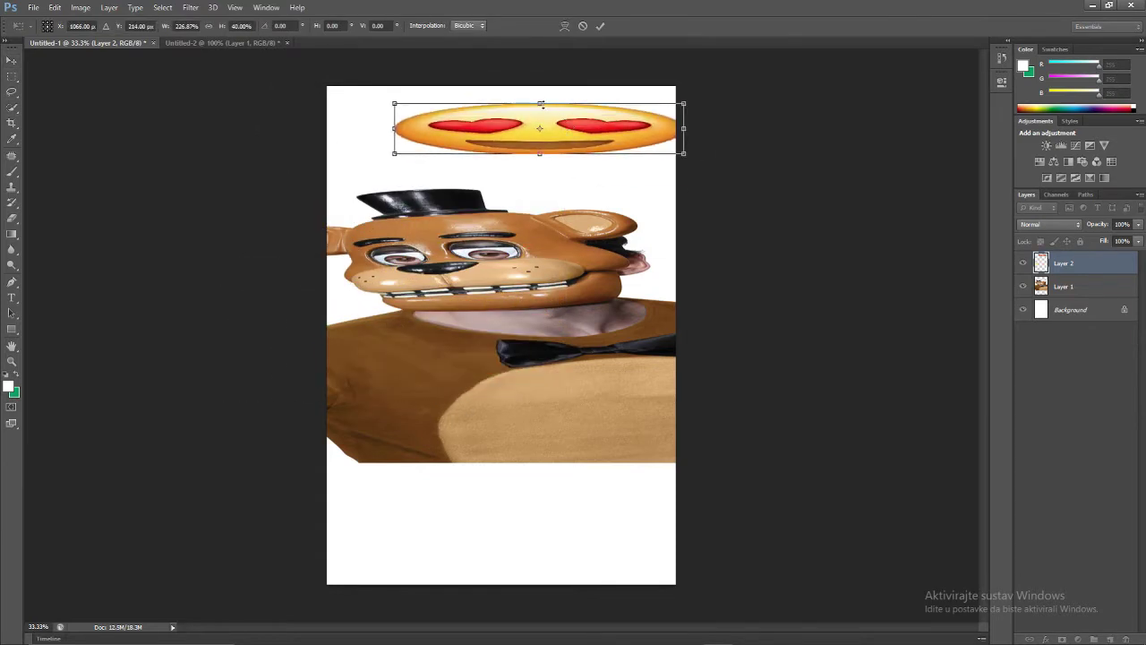
pyautogui.moveTo(393, 131)
pyautogui.mouseDown()
pyautogui.moveTo(646, 125)
pyautogui.moveTo(647, 137)
pyautogui.moveTo(481, 144)
pyautogui.mouseUp()
pyautogui.moveTo(574, 134)
pyautogui.mouseDown()
pyautogui.moveTo(576, 97)
pyautogui.moveTo(574, 131)
pyautogui.moveTo(602, 119)
pyautogui.moveTo(583, 25)
pyautogui.mouseUp()
pyautogui.moveTo(600, 101); pyautogui.dragTo(600, 171)
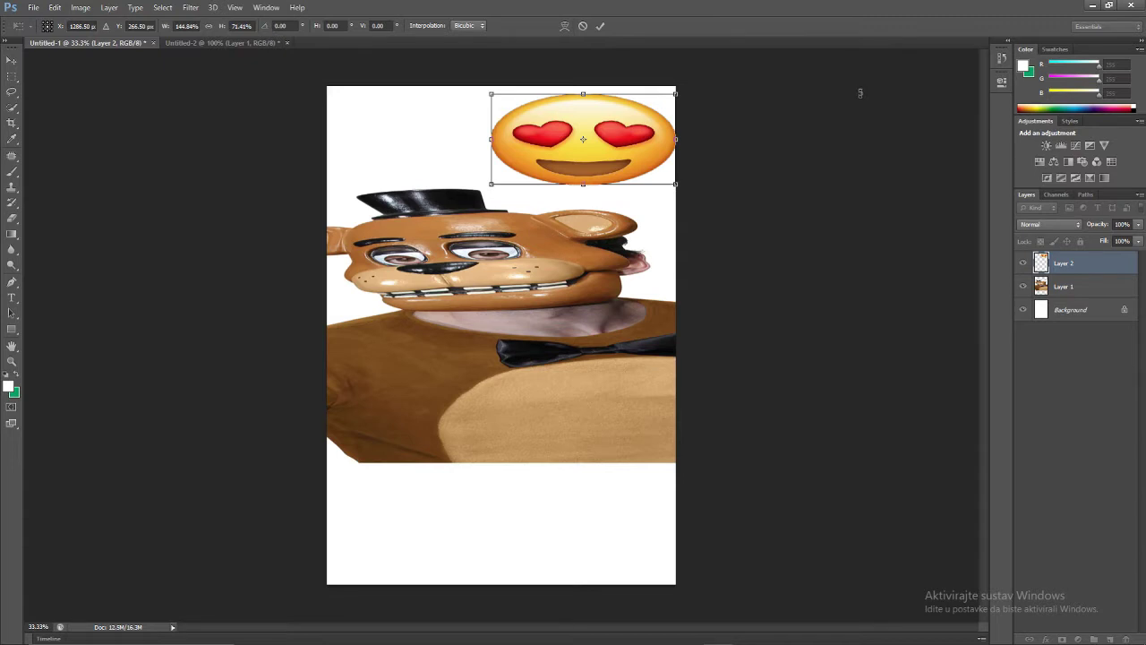
# Copy the emoji from Untitled-2 into Untitled-1 as Layer 3 and move it top right.
pyautogui.click(194, 45)
pyautogui.hotkey('ctrl', 'a')
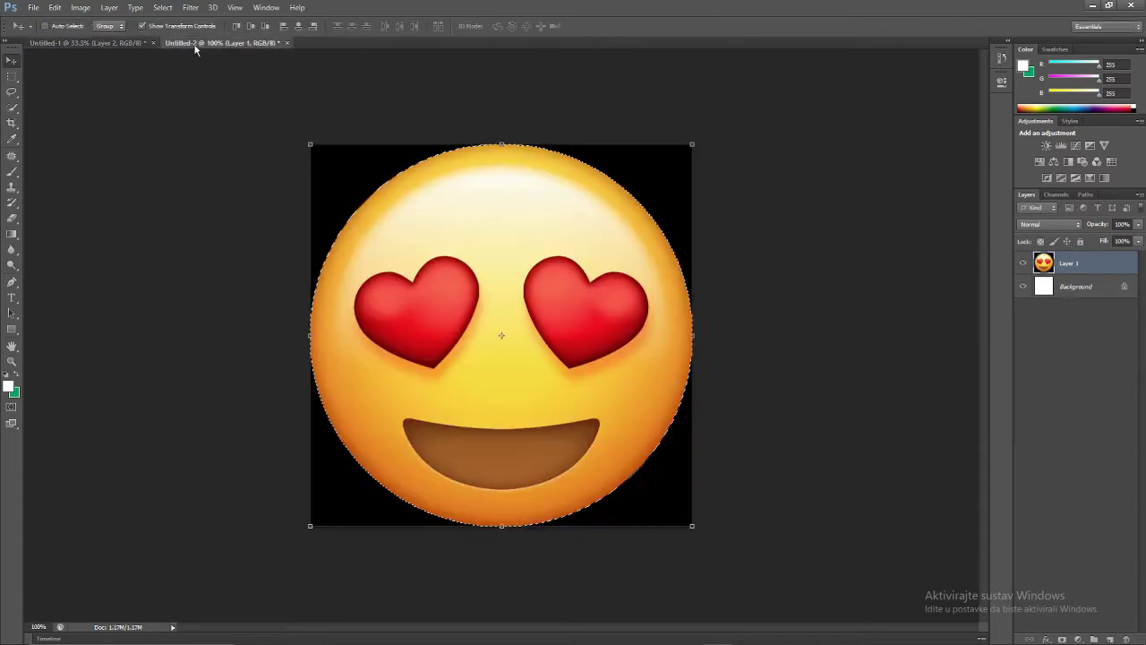
pyautogui.hotkey('ctrl', 'c')
pyautogui.click(85, 42)
pyautogui.hotkey('ctrl', 'v')
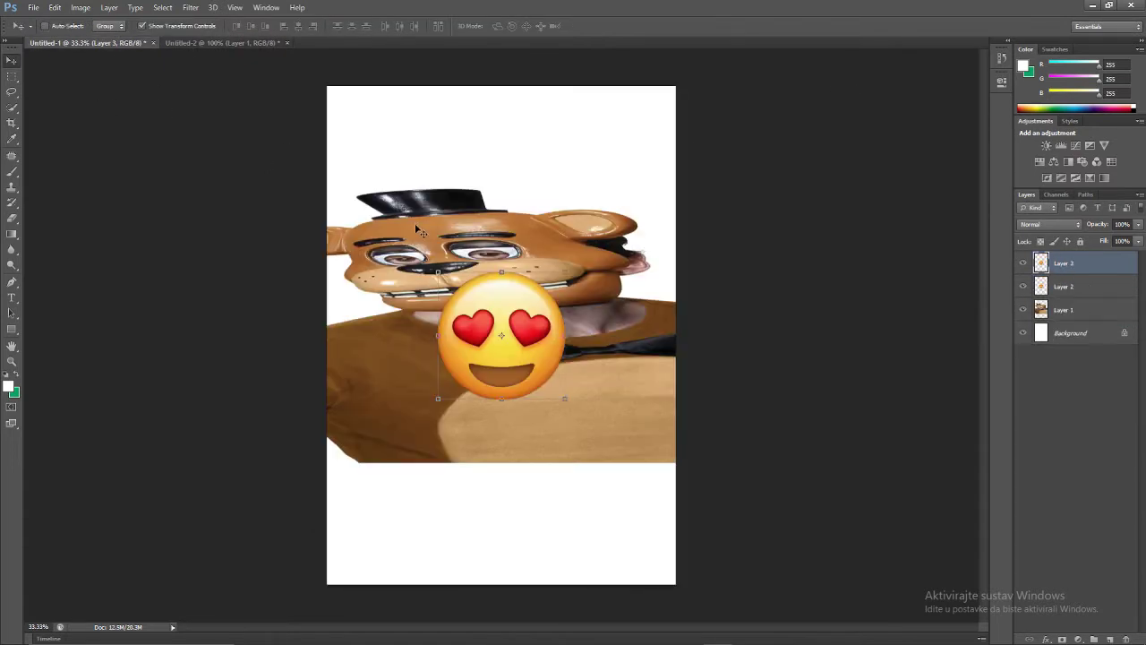
pyautogui.moveTo(418, 230)
pyautogui.mouseDown()
pyautogui.moveTo(475, 242)
pyautogui.moveTo(525, 325)
pyautogui.mouseUp()
# Move Layer 2's emoji to the top left and stretch it much wider.
pyautogui.click(1091, 287)
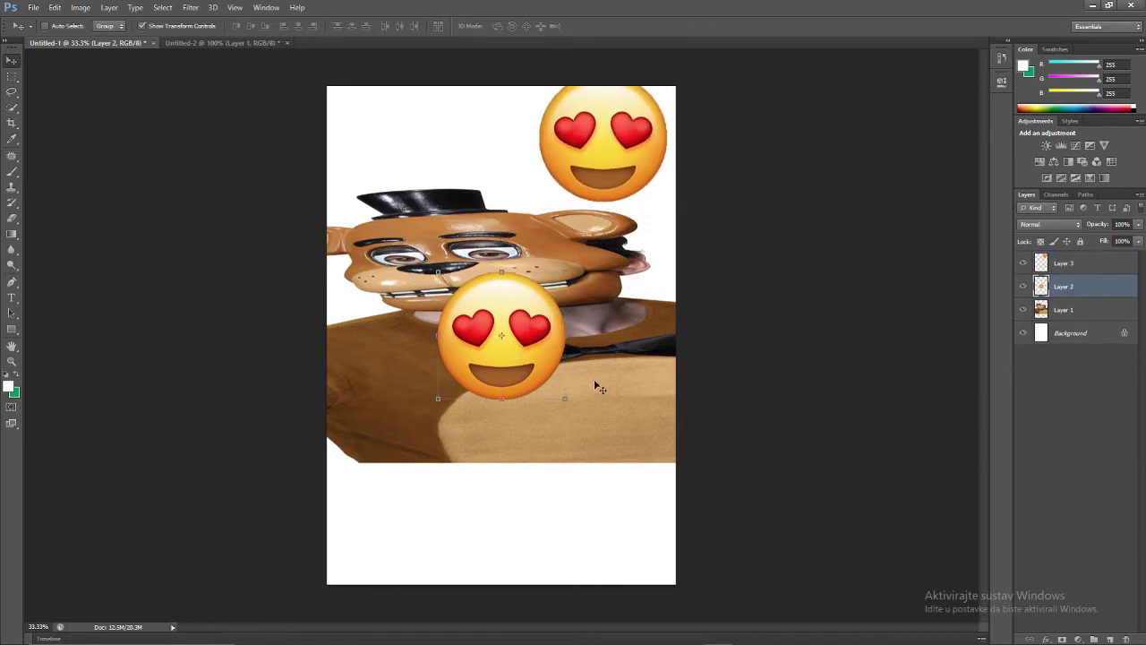
pyautogui.moveTo(526, 353)
pyautogui.mouseDown()
pyautogui.moveTo(430, 156)
pyautogui.moveTo(653, 135)
pyautogui.mouseUp()
pyautogui.moveTo(491, 146); pyautogui.dragTo(461, 155)
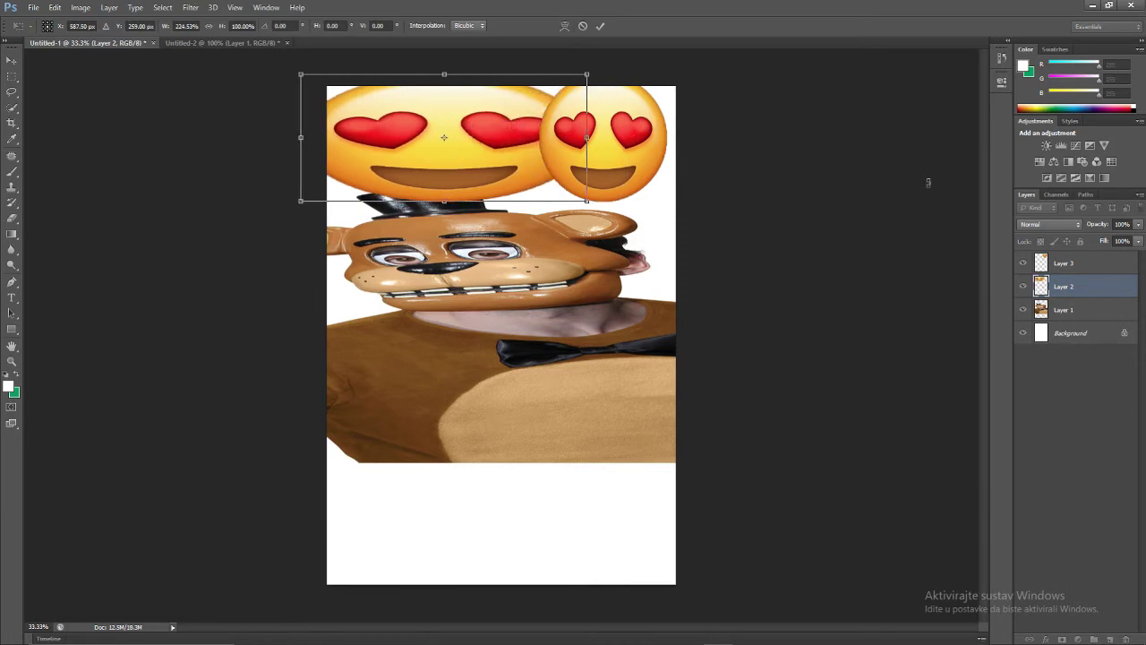
pyautogui.click(1098, 5)
# Search Google Images for 'sunglasses', browse the results, then start a 'fnaf sungkla' query.
pyautogui.scroll(2, 249, 86)
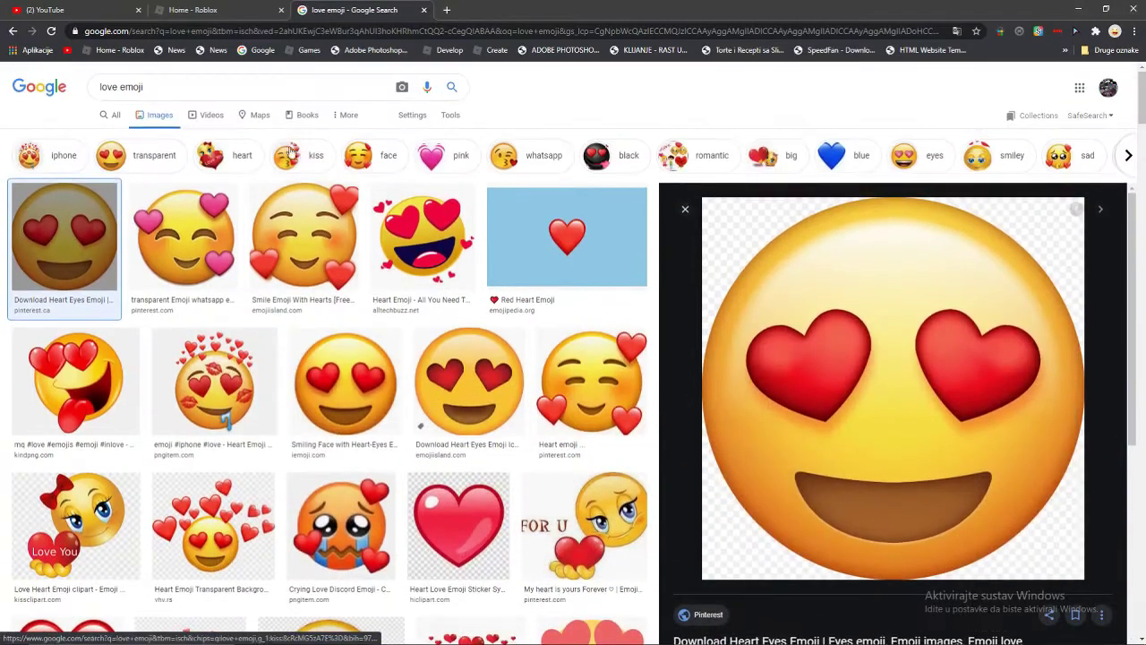
pyautogui.click(249, 85)
pyautogui.write('su')
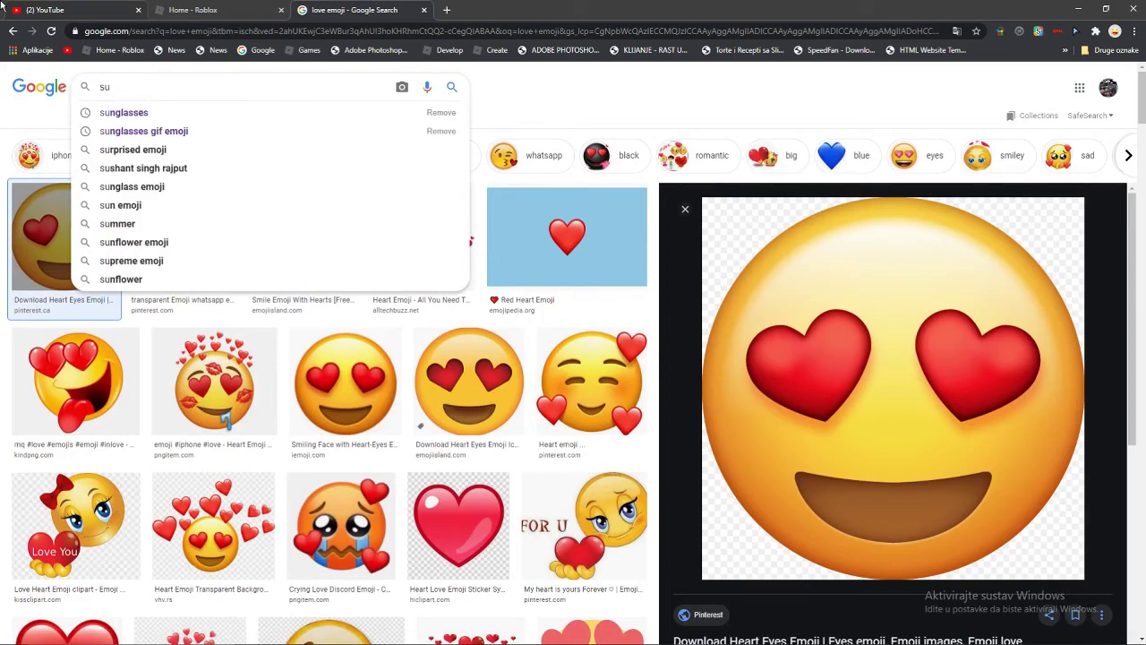
pyautogui.write('nglasses')
pyautogui.press('Return')
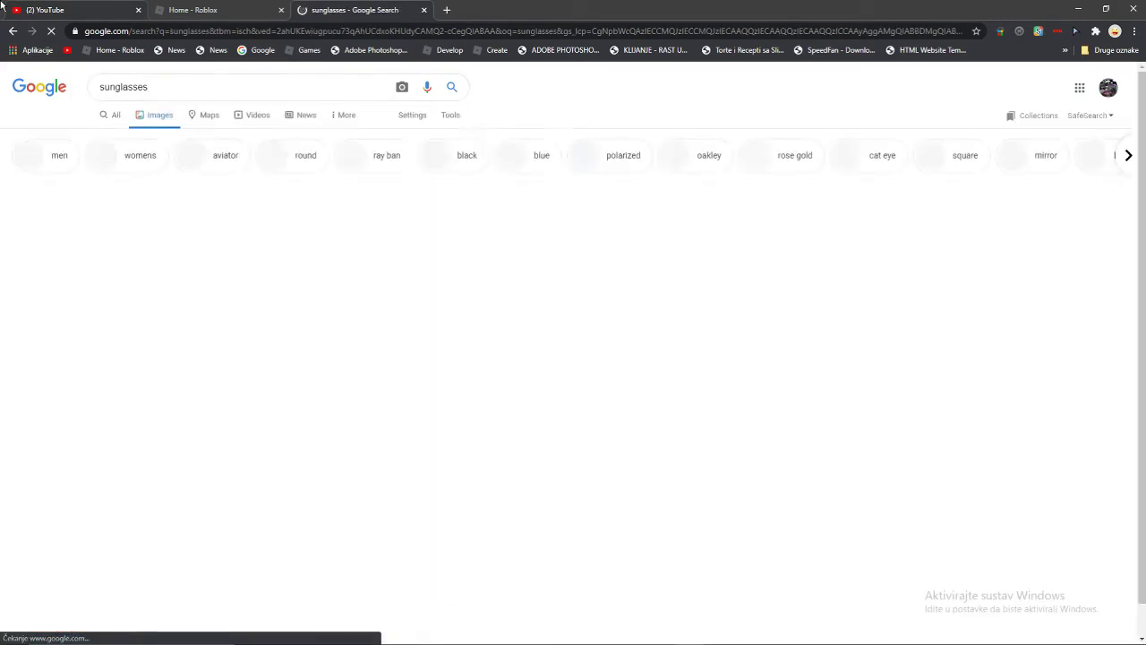
pyautogui.scroll(-3, 475, 359)
pyautogui.scroll(-2, 475, 358)
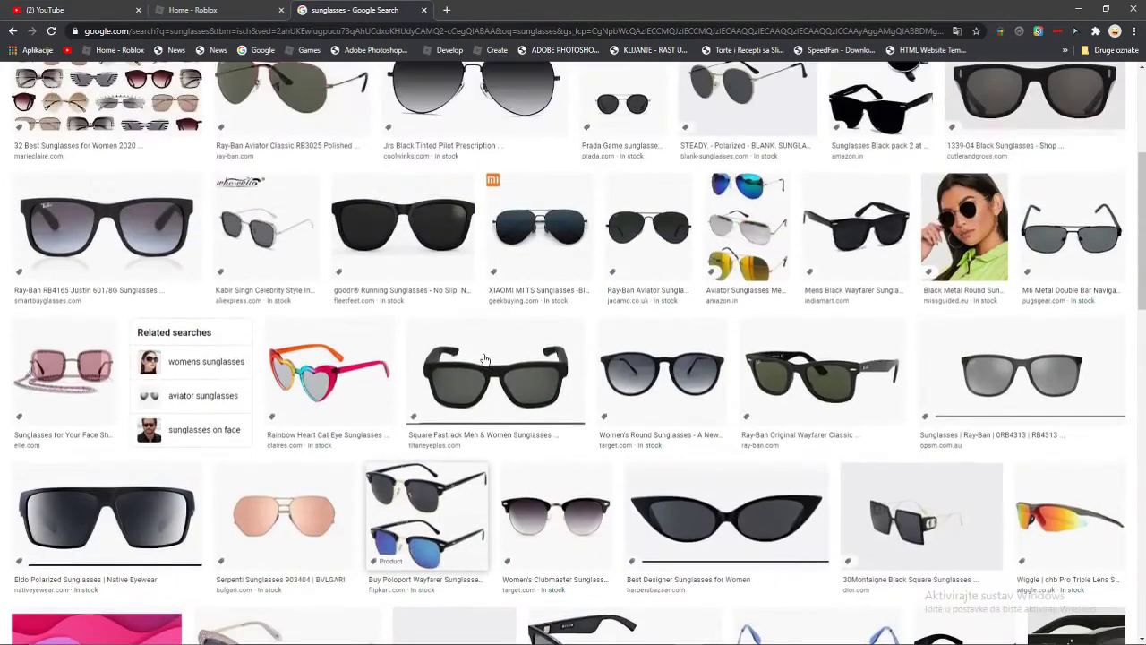
pyautogui.scroll(-3, 475, 358)
pyautogui.scroll(10, 475, 358)
pyautogui.click(215, 86)
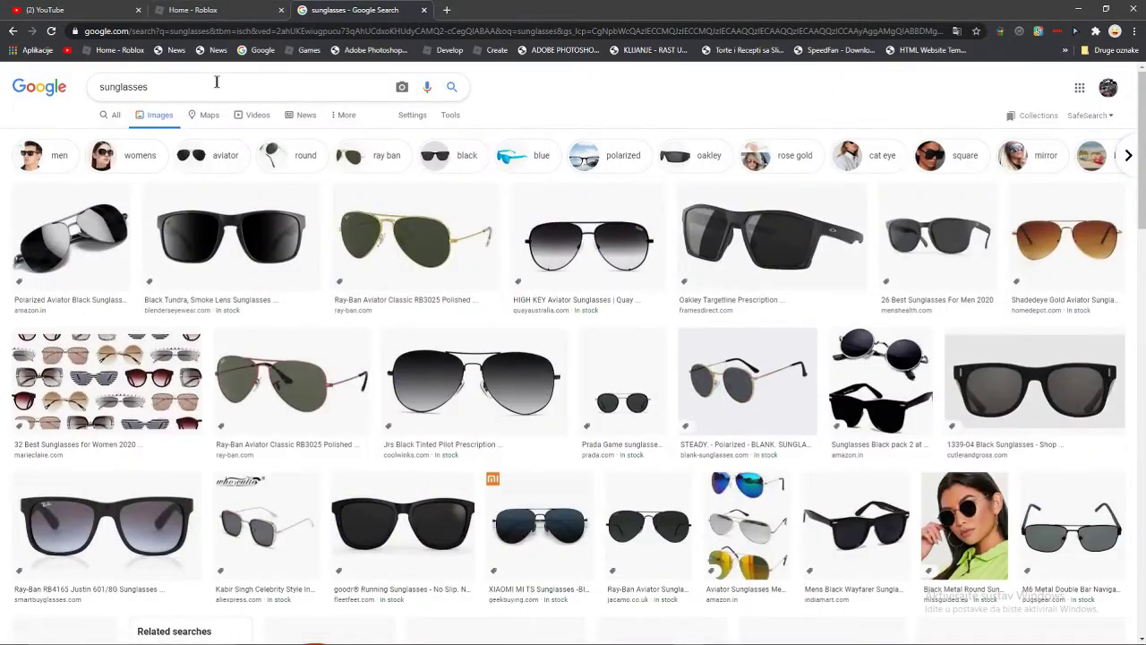
pyautogui.write('fnaf sungkla')
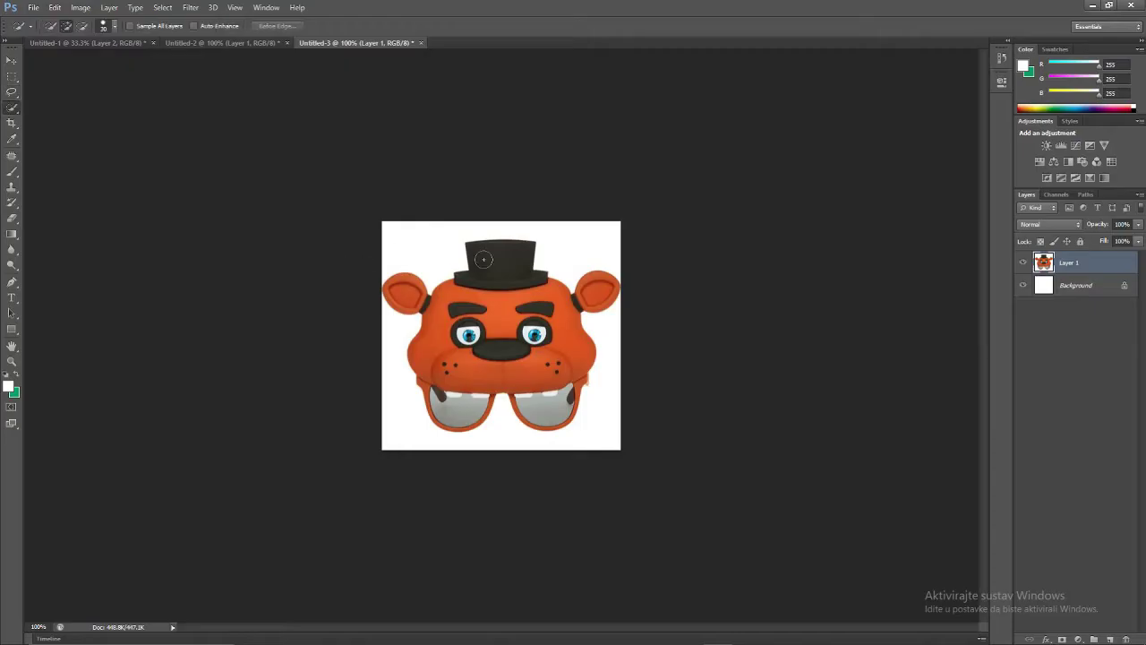
# Quick Select the orange Freddy mask, including its left ear, and bring it into Untitled-1.
pyautogui.moveTo(537, 325); pyautogui.dragTo(549, 395)
pyautogui.moveTo(495, 338); pyautogui.dragTo(499, 340)
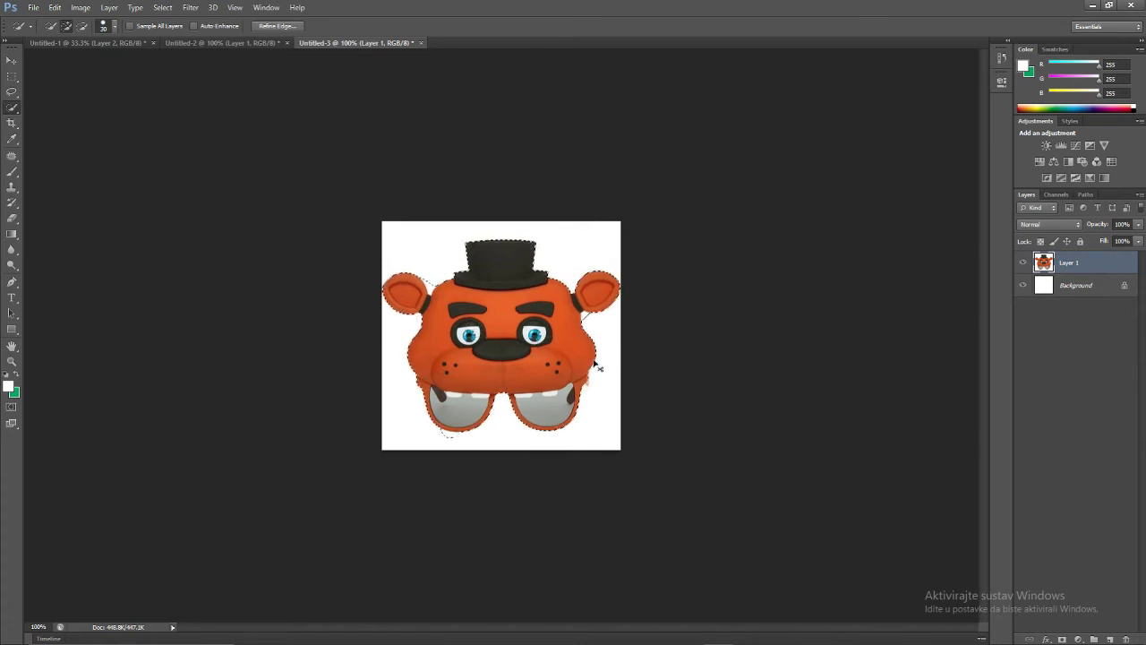
pyautogui.click(120, 42)
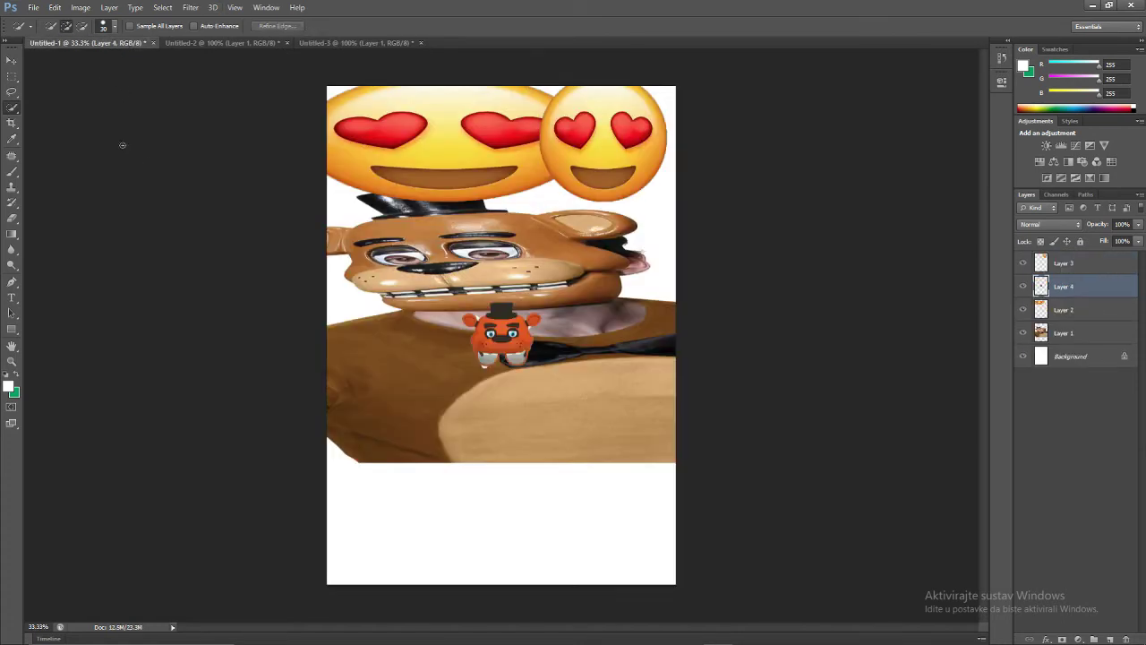
pyautogui.click(12, 60)
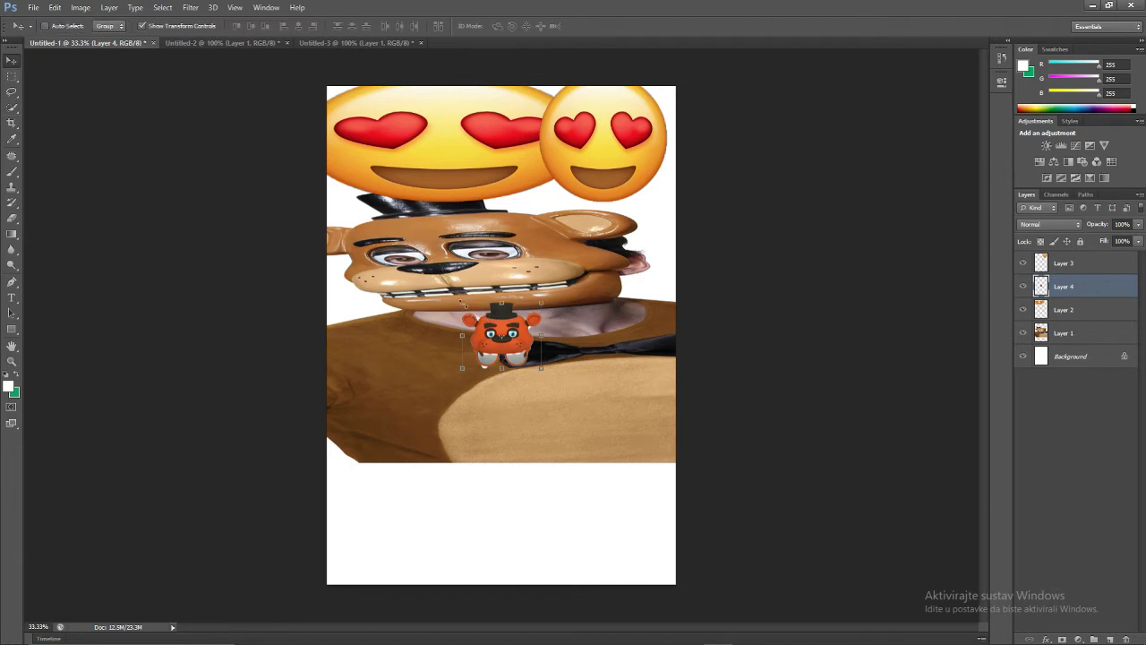
# Squash the mask wide and flat and move it up over the costume head.
pyautogui.moveTo(462, 304)
pyautogui.mouseDown()
pyautogui.moveTo(332, 240)
pyautogui.moveTo(309, 298)
pyautogui.mouseUp()
pyautogui.moveTo(430, 335); pyautogui.dragTo(462, 257)
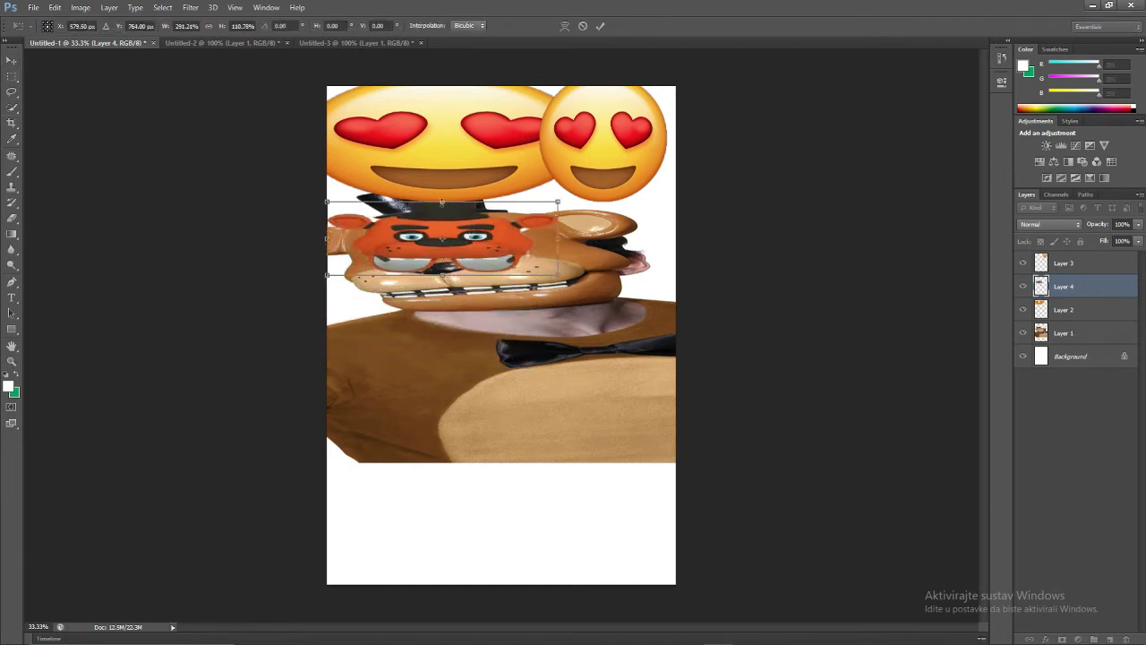
pyautogui.moveTo(442, 275)
pyautogui.mouseDown()
pyautogui.moveTo(442, 254)
pyautogui.moveTo(460, 240)
pyautogui.mouseUp()
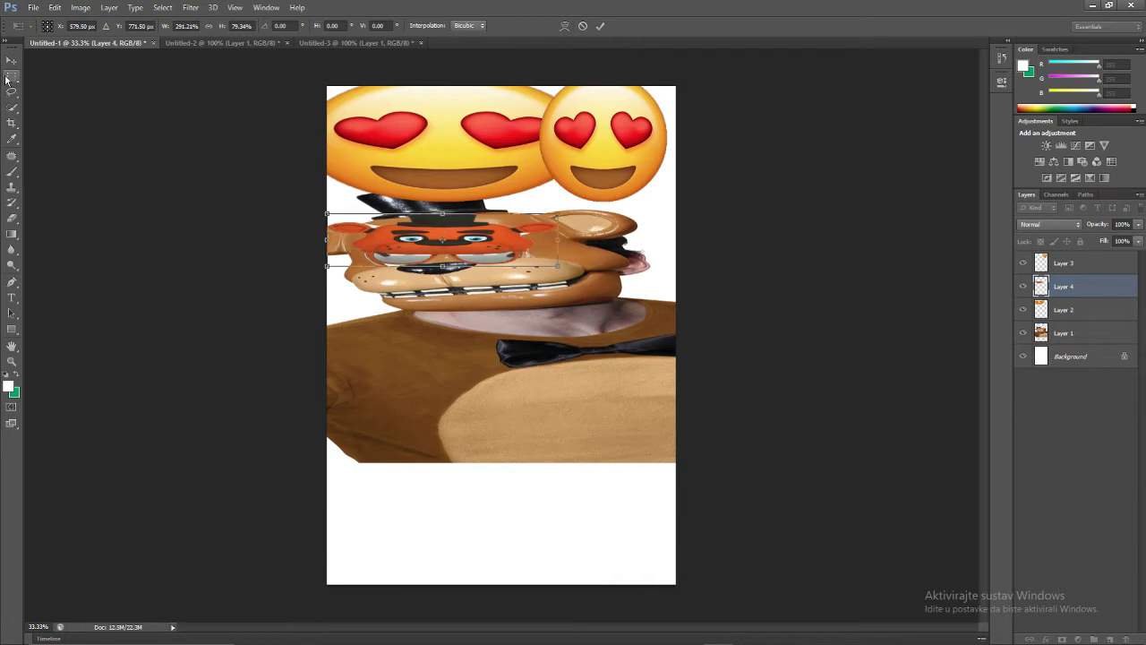
pyautogui.click(7, 79)
pyautogui.click(591, 246)
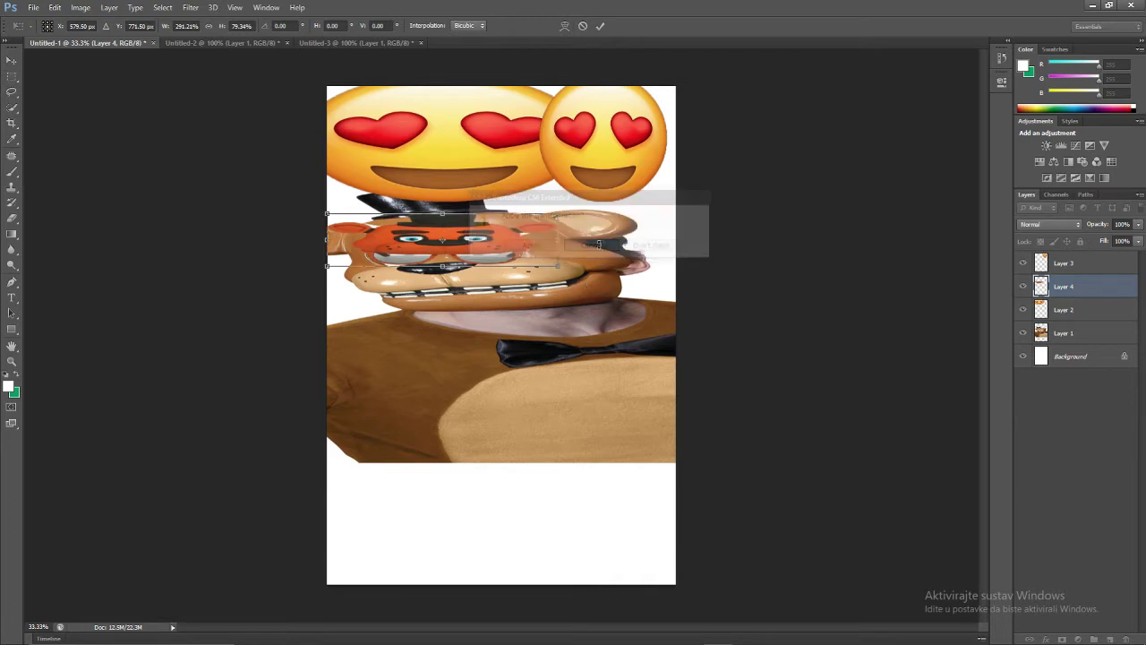
# Refine the mask's size and position so it stretches across Freddy's eyes.
pyautogui.moveTo(445, 212); pyautogui.dragTo(443, 177)
pyautogui.moveTo(468, 216); pyautogui.dragTo(472, 224)
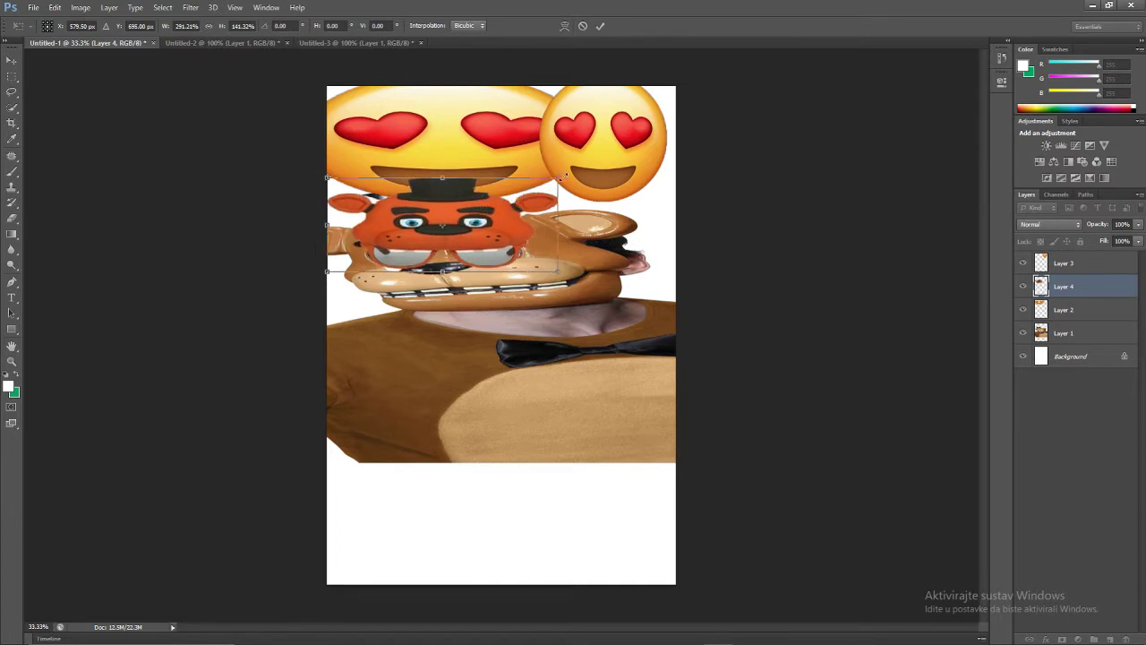
pyautogui.moveTo(561, 177); pyautogui.dragTo(459, 253)
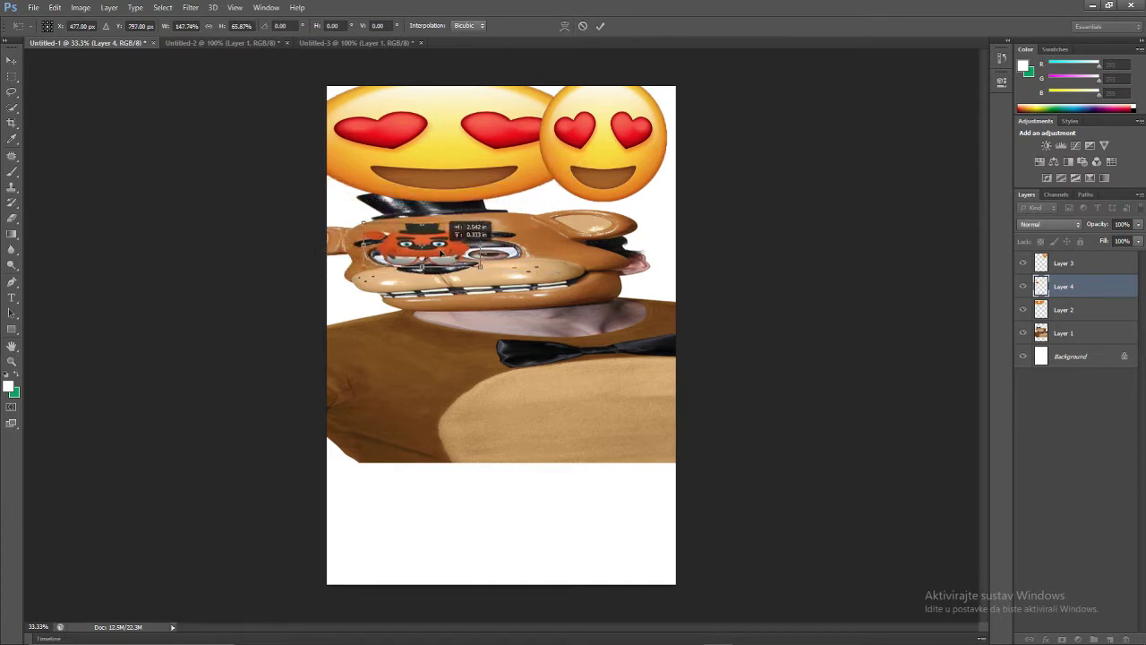
pyautogui.moveTo(460, 252); pyautogui.dragTo(537, 263)
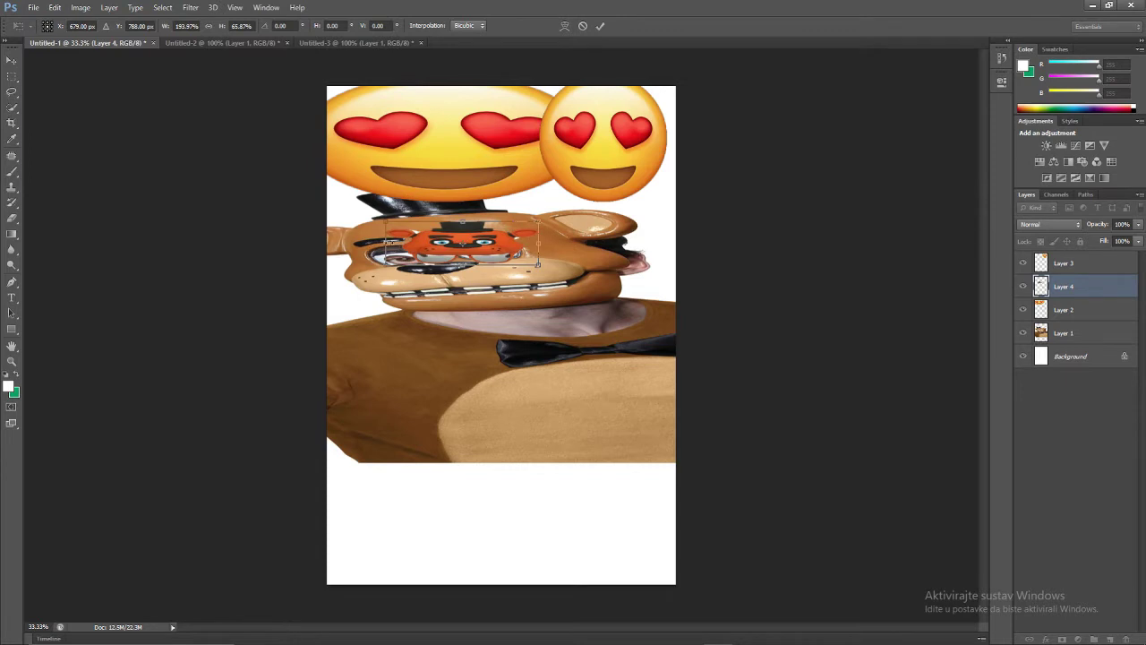
pyautogui.moveTo(387, 241); pyautogui.dragTo(336, 240)
pyautogui.moveTo(436, 254); pyautogui.dragTo(480, 244)
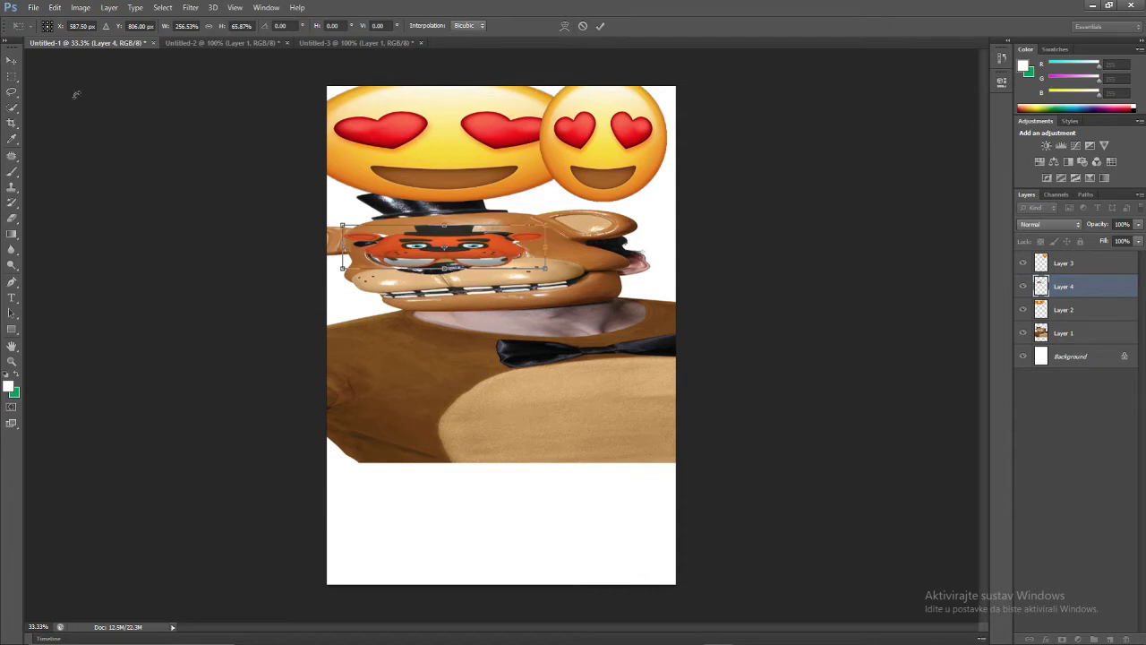
# Apply the mask placement and open the Nightmare Fredbear clawed arm image result.
pyautogui.click(10, 63)
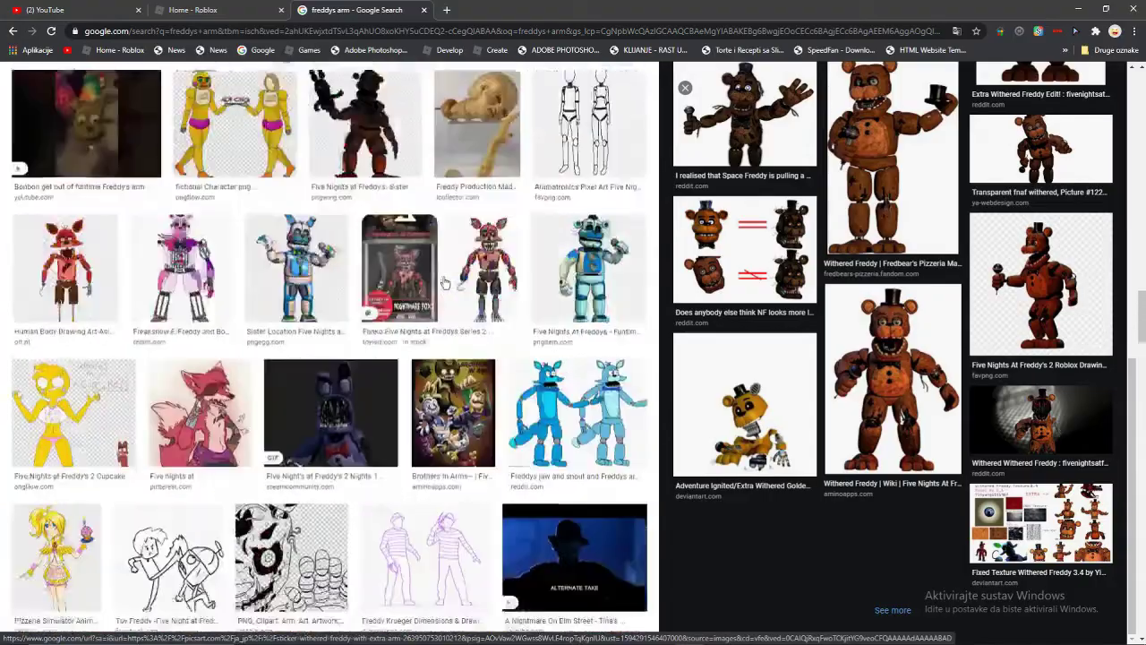
pyautogui.scroll(-4, 445, 281)
pyautogui.scroll(-4, 445, 281)
pyautogui.scroll(-5, 445, 281)
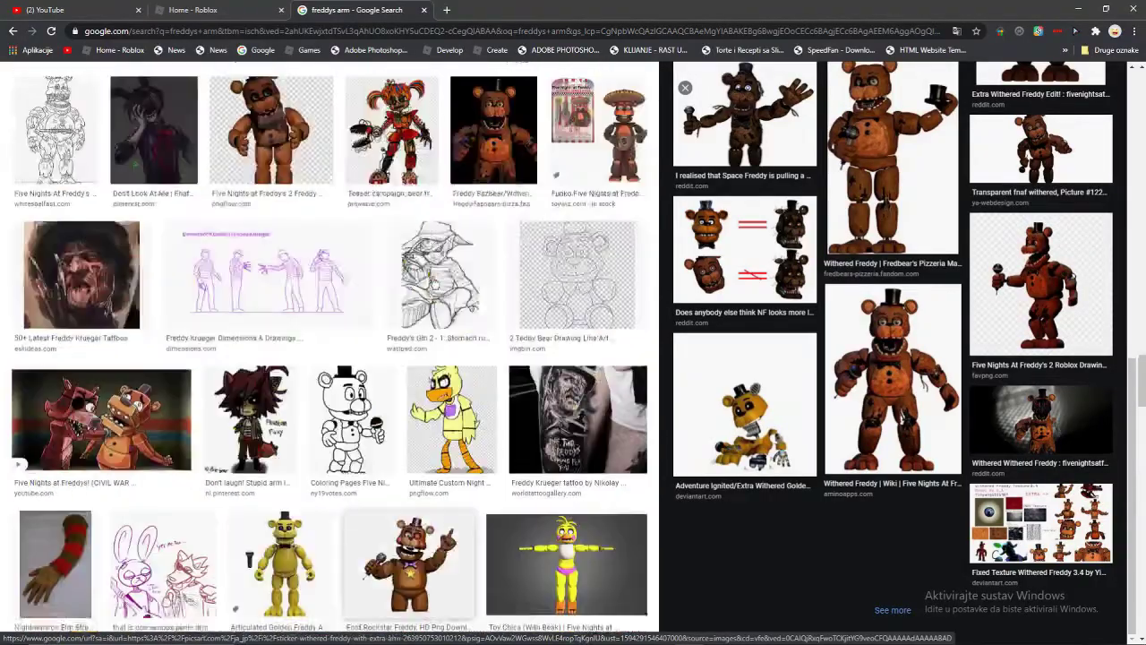
pyautogui.scroll(-5, 445, 281)
pyautogui.scroll(-5, 445, 281)
pyautogui.scroll(5, 803, 231)
pyautogui.scroll(-5, 441, 294)
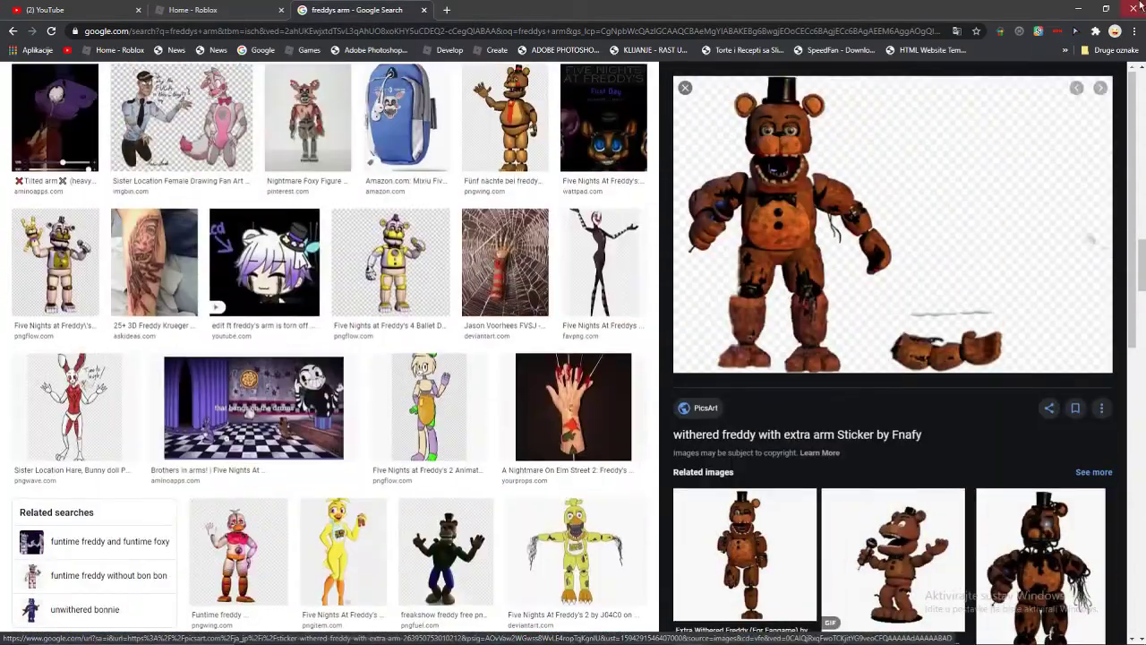
pyautogui.scroll(-5, 441, 294)
pyautogui.scroll(-5, 440, 294)
pyautogui.scroll(10, 440, 293)
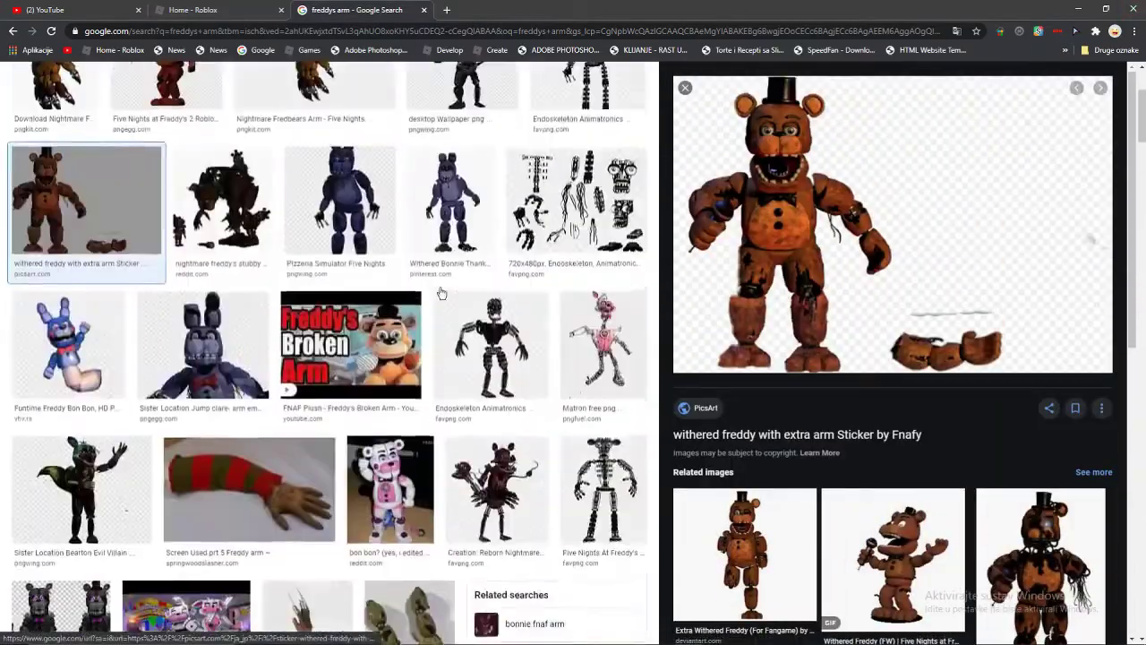
pyautogui.scroll(5, 27, 278)
pyautogui.click(31, 273)
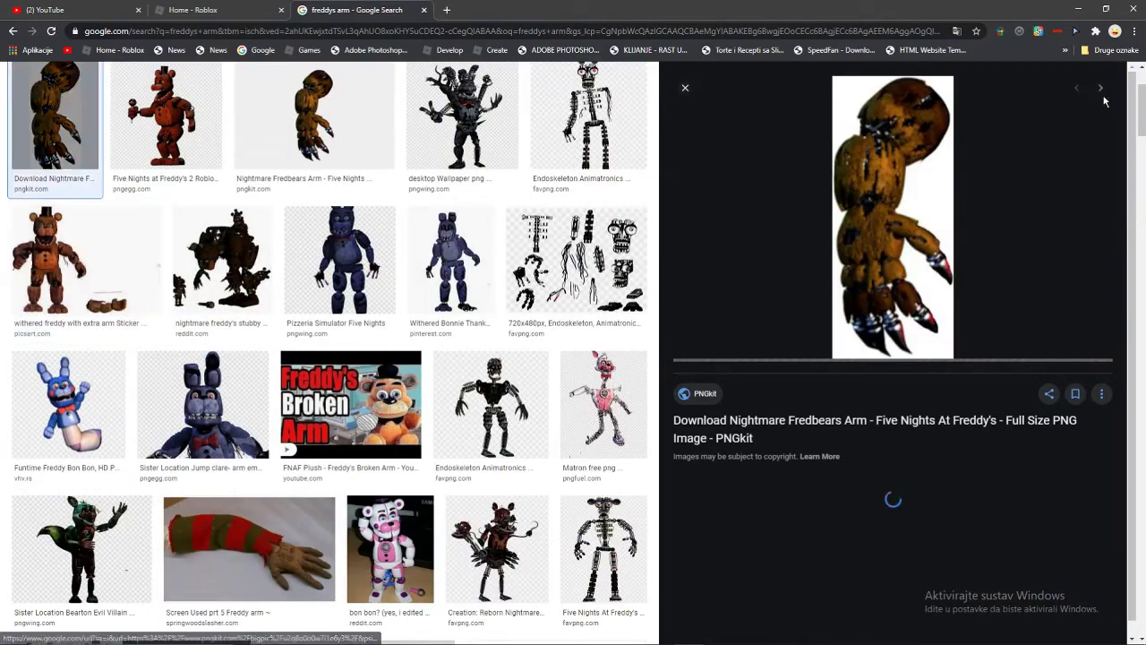
# Save the arm image to the desktop, copy it from Photos, and return to Photoshop.
pyautogui.click(1106, 8)
pyautogui.moveTo(940, 255)
pyautogui.mouseDown()
pyautogui.moveTo(815, 399)
pyautogui.moveTo(828, 413)
pyautogui.mouseUp()
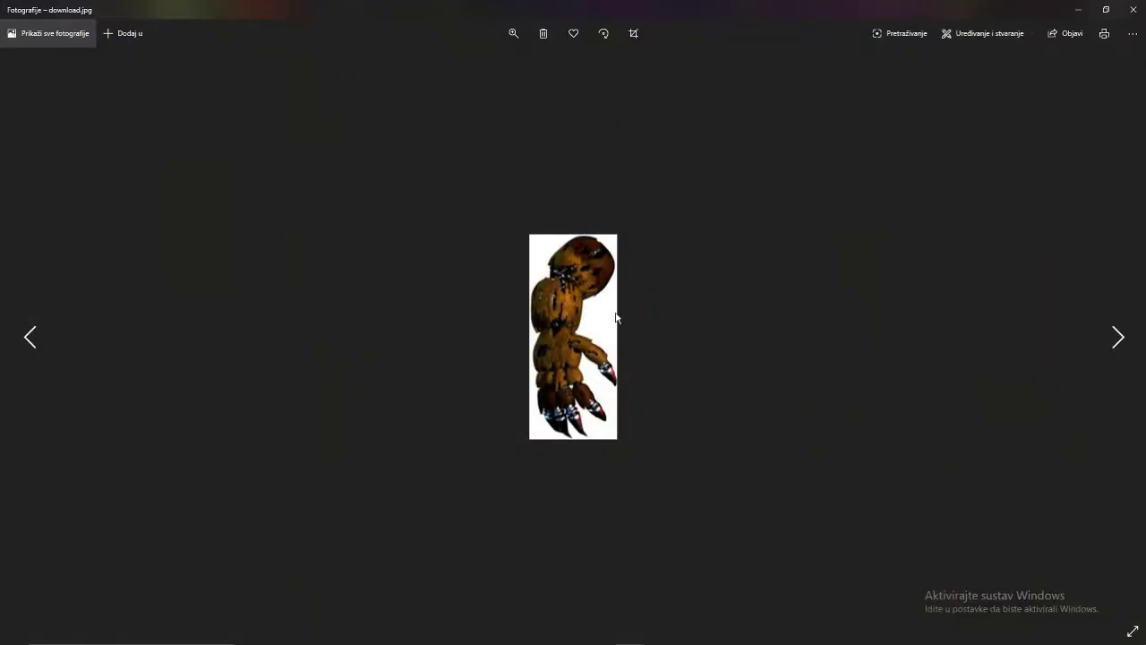
pyautogui.rightClick(616, 315)
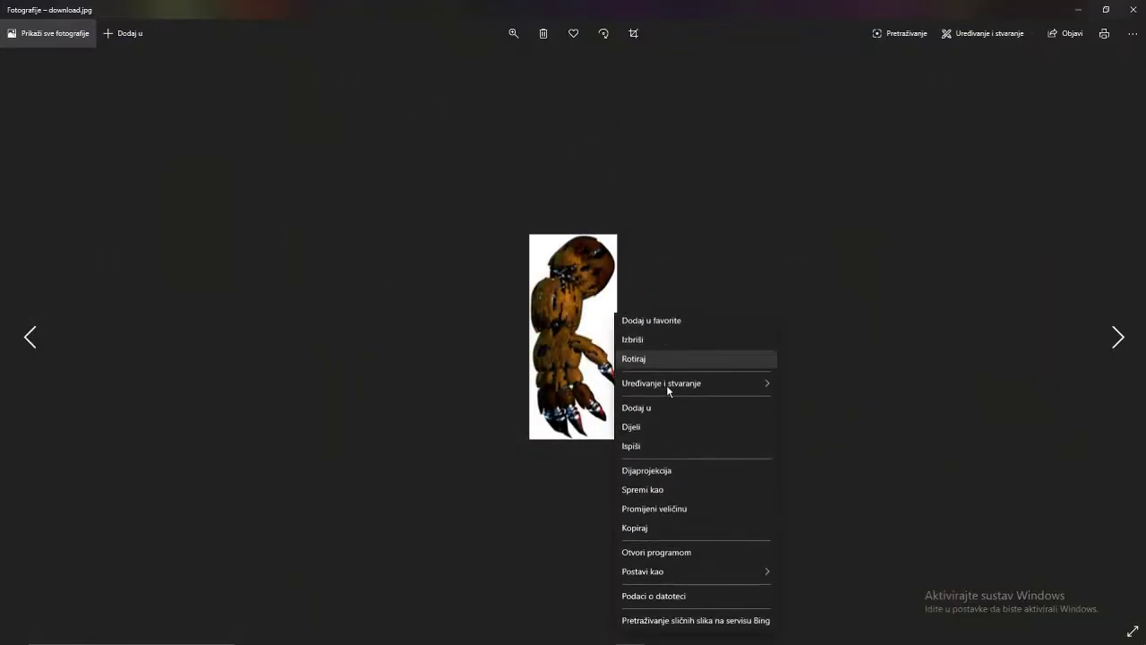
pyautogui.click(656, 532)
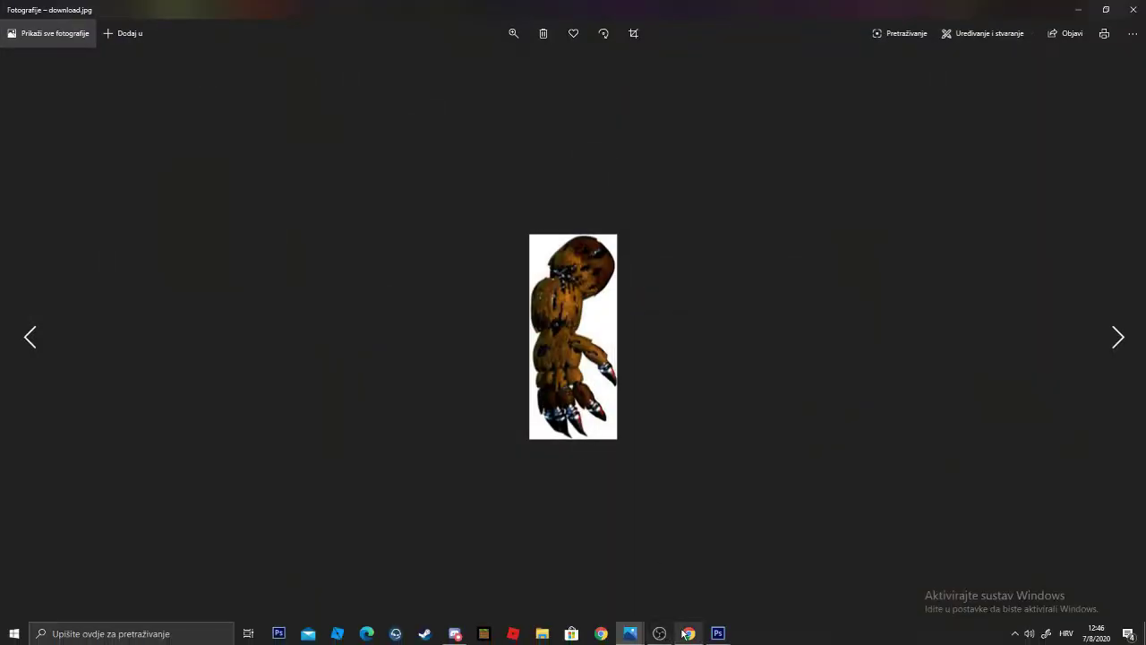
pyautogui.click(724, 633)
# Create a new 147×343 document and paste the copied arm image into it.
pyautogui.hotkey('ctrl', 'n')
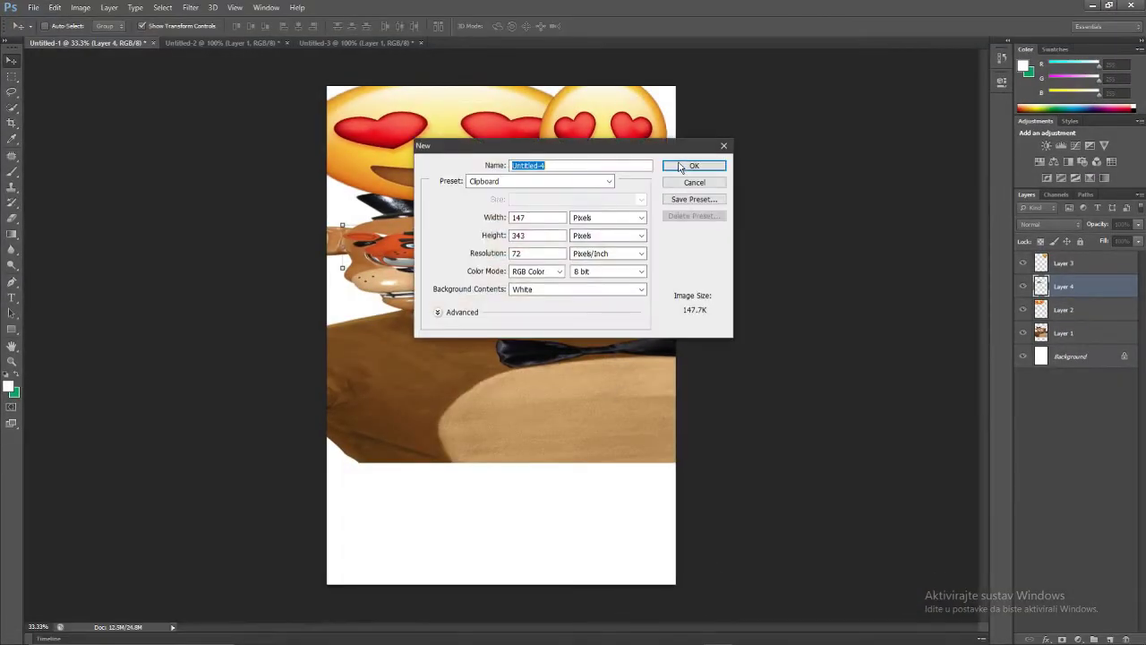
pyautogui.press('Return')
pyautogui.hotkey('ctrl', 'v')
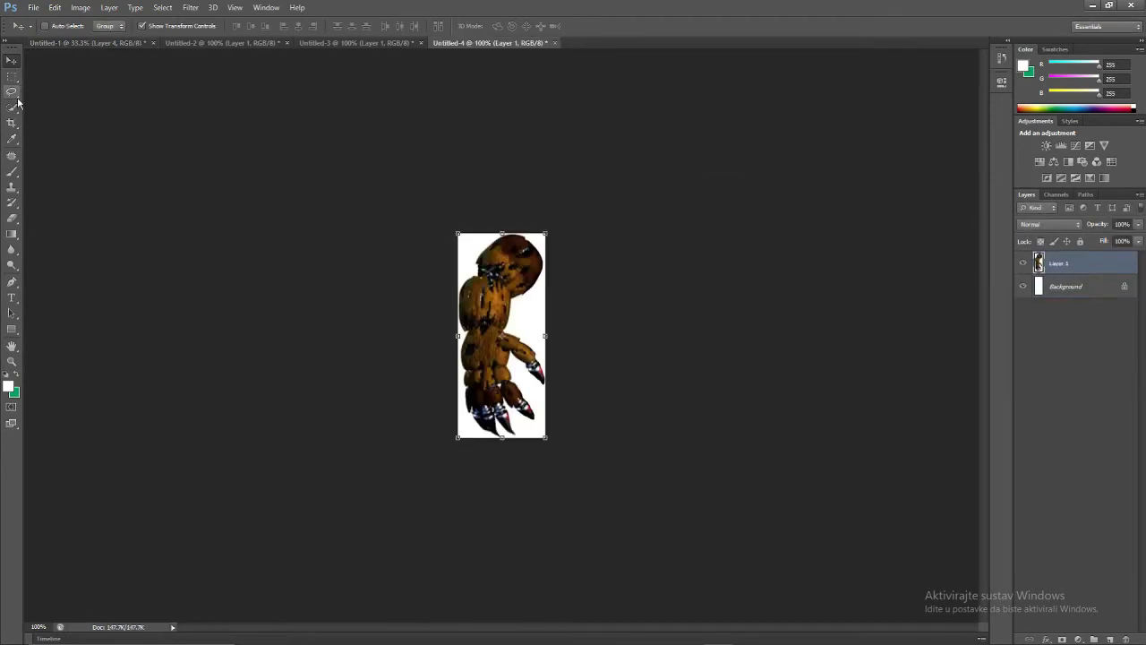
# Quick-select the whole clawed arm, redoing the selection, and take it to Untitled-1.
pyautogui.click(13, 106)
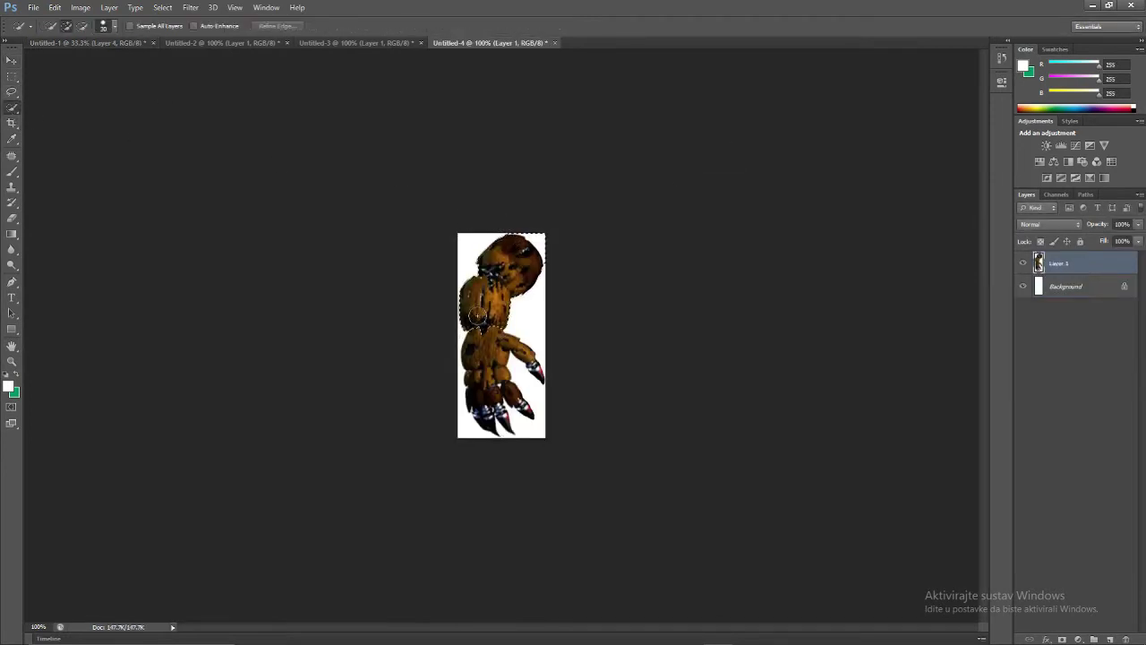
pyautogui.rightClick(459, 305)
pyautogui.click(501, 323)
pyautogui.click(480, 299)
pyautogui.moveTo(482, 329); pyautogui.dragTo(500, 414)
pyautogui.rightClick(500, 155)
pyautogui.click(551, 163)
pyautogui.rightClick(523, 347)
pyautogui.click(548, 360)
pyautogui.moveTo(477, 323); pyautogui.dragTo(483, 364)
pyautogui.click(75, 45)
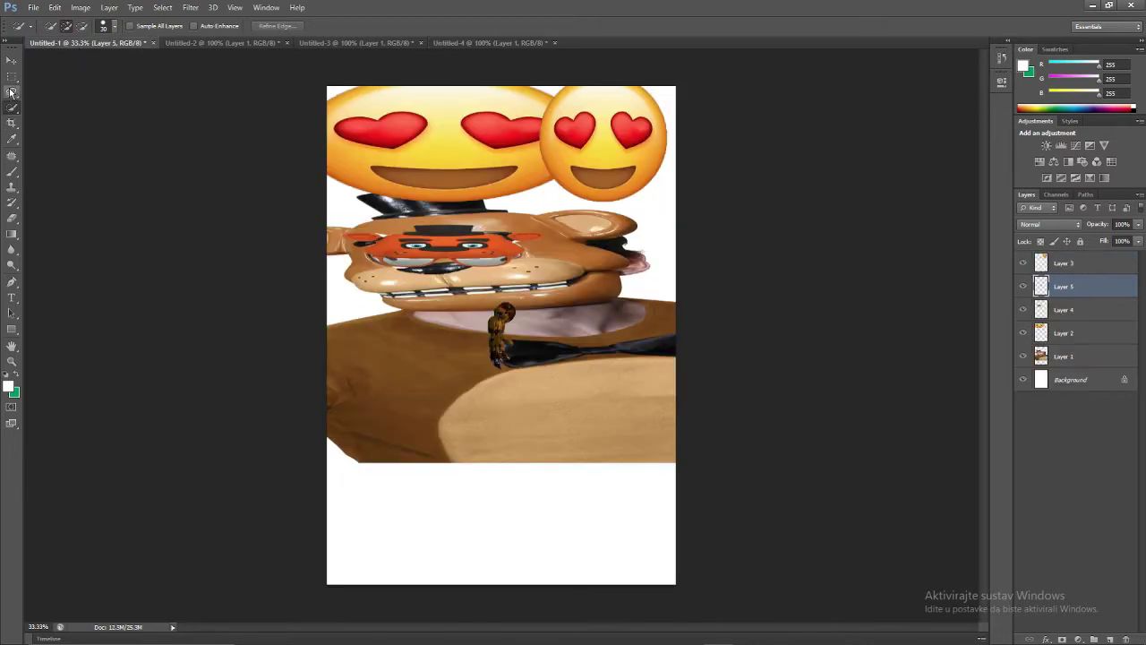
# Try enlarging the arm, cancel that transform, and select the costume photo layer to stretch.
pyautogui.click(12, 61)
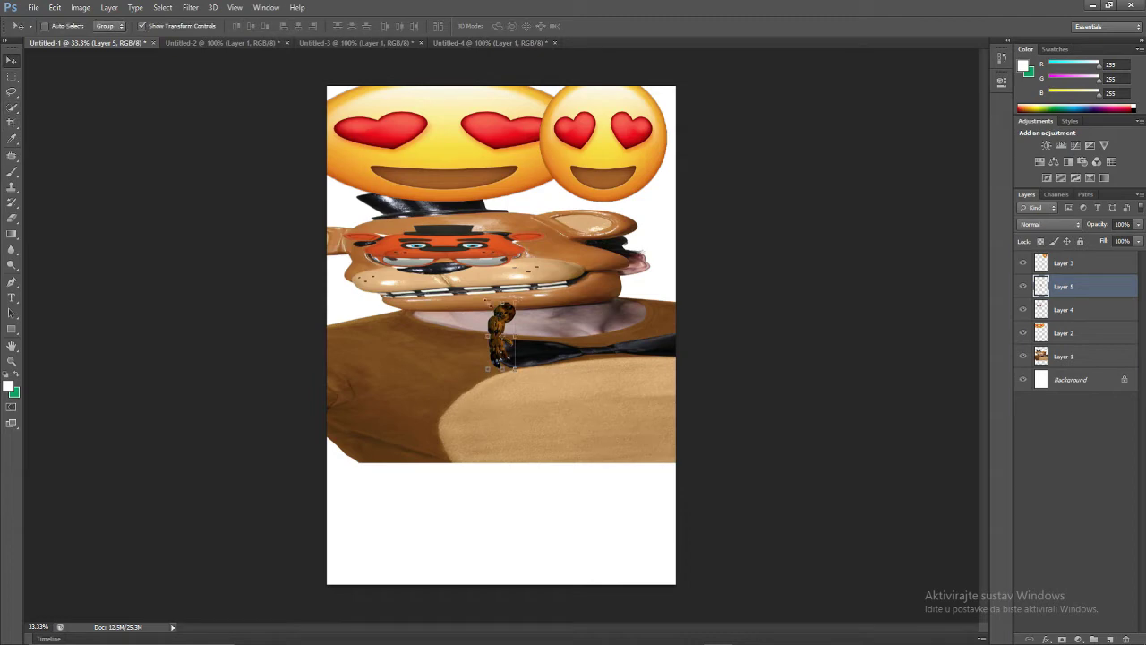
pyautogui.moveTo(488, 304); pyautogui.dragTo(348, 45)
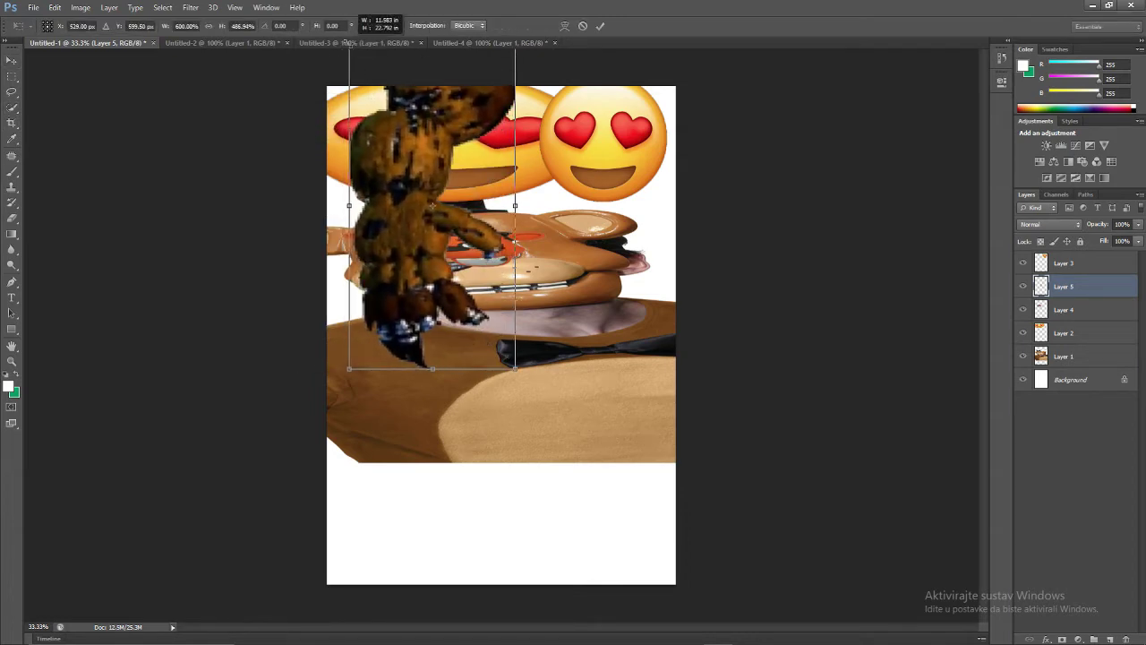
pyautogui.moveTo(411, 210)
pyautogui.mouseDown()
pyautogui.moveTo(361, 363)
pyautogui.moveTo(456, 410)
pyautogui.mouseUp()
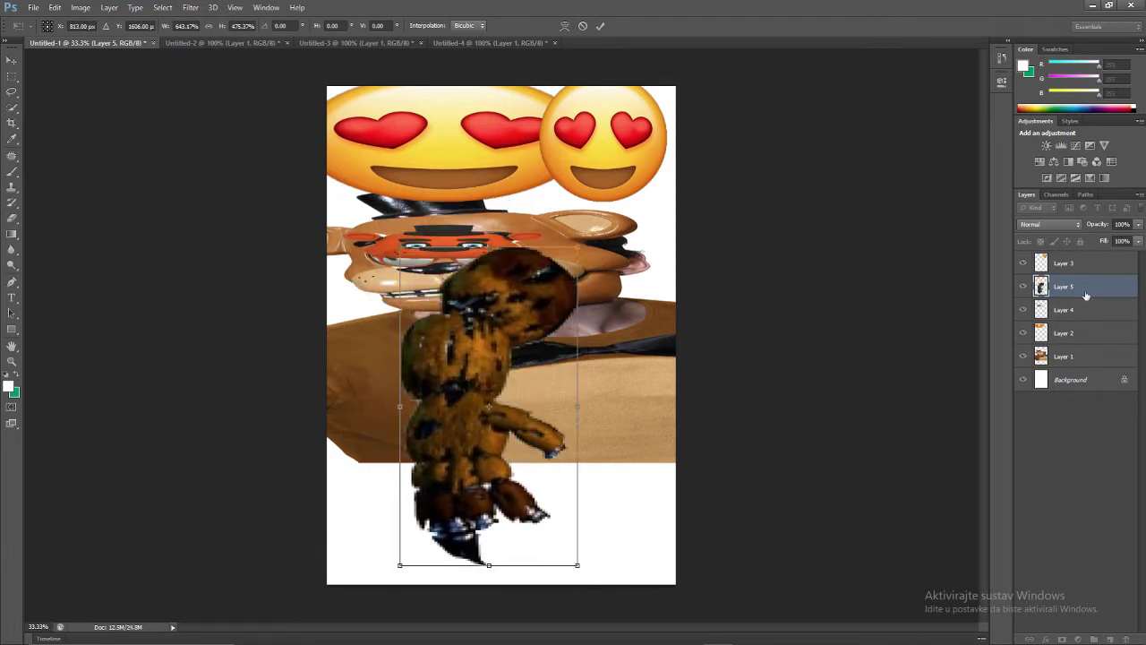
pyautogui.moveTo(578, 317); pyautogui.dragTo(1145, 146)
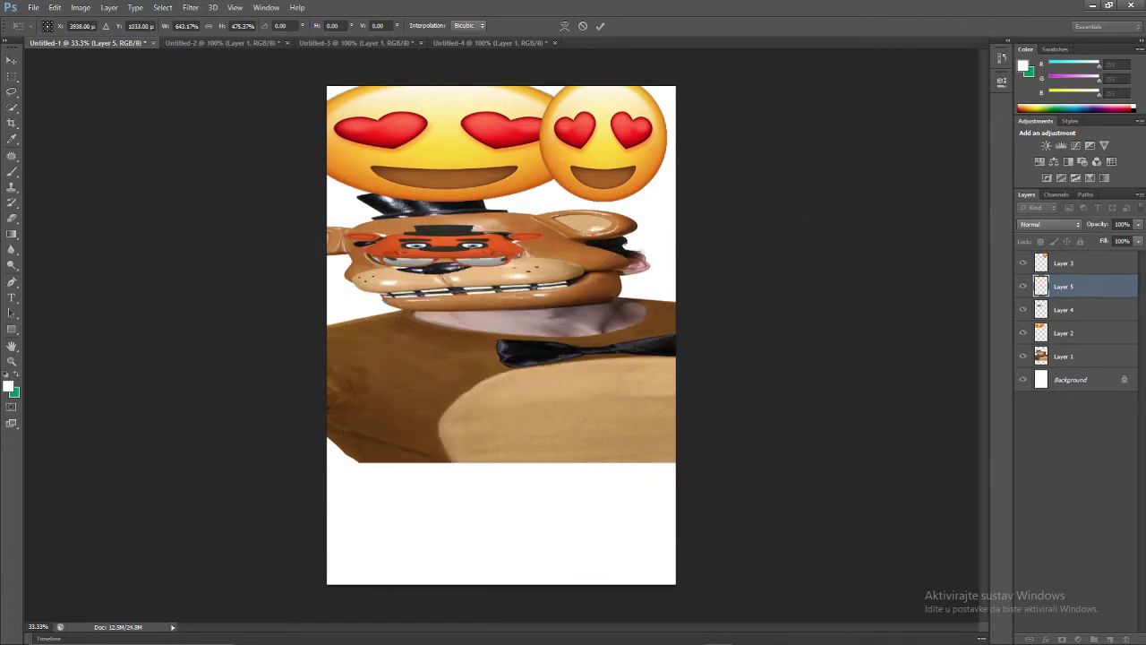
pyautogui.click(12, 75)
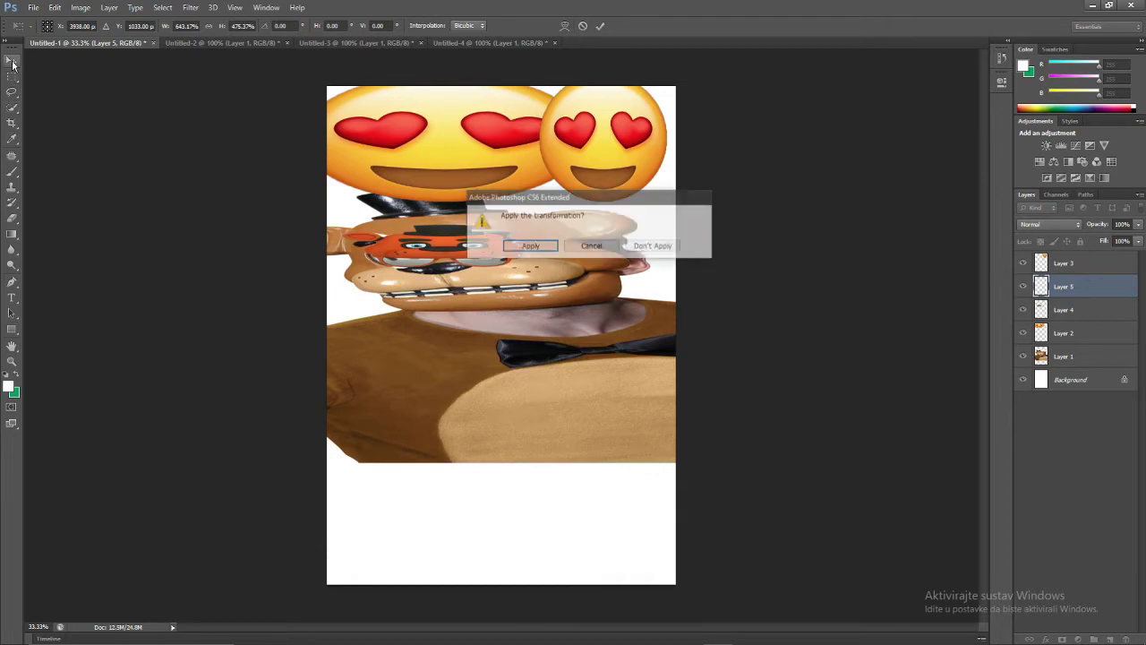
pyautogui.click(593, 246)
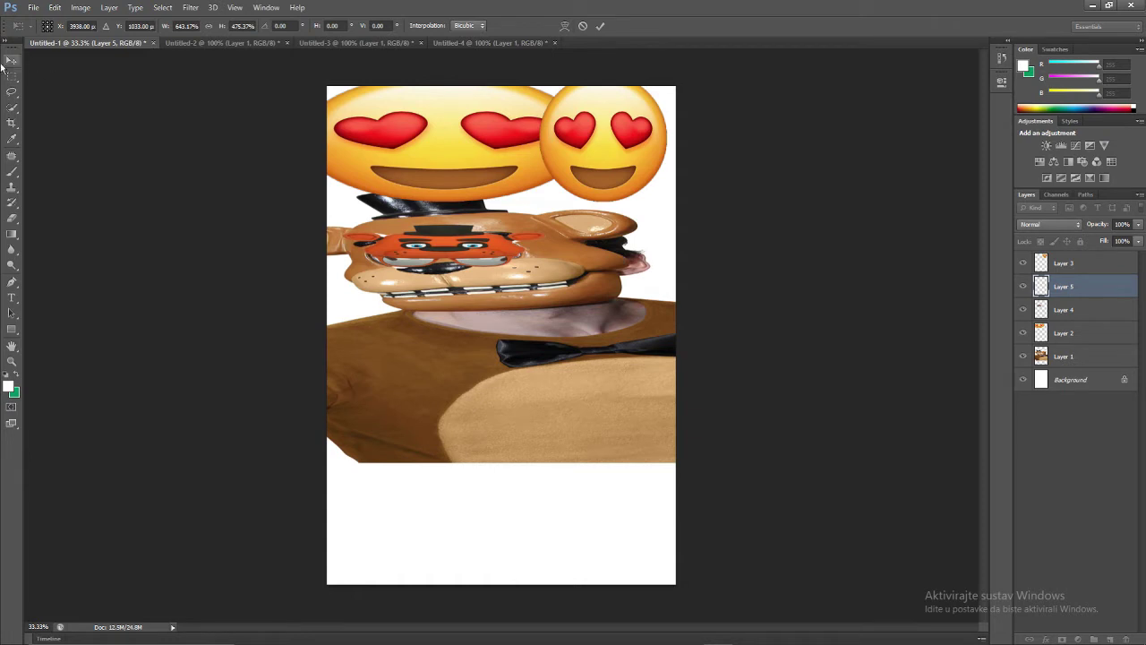
pyautogui.click(459, 238)
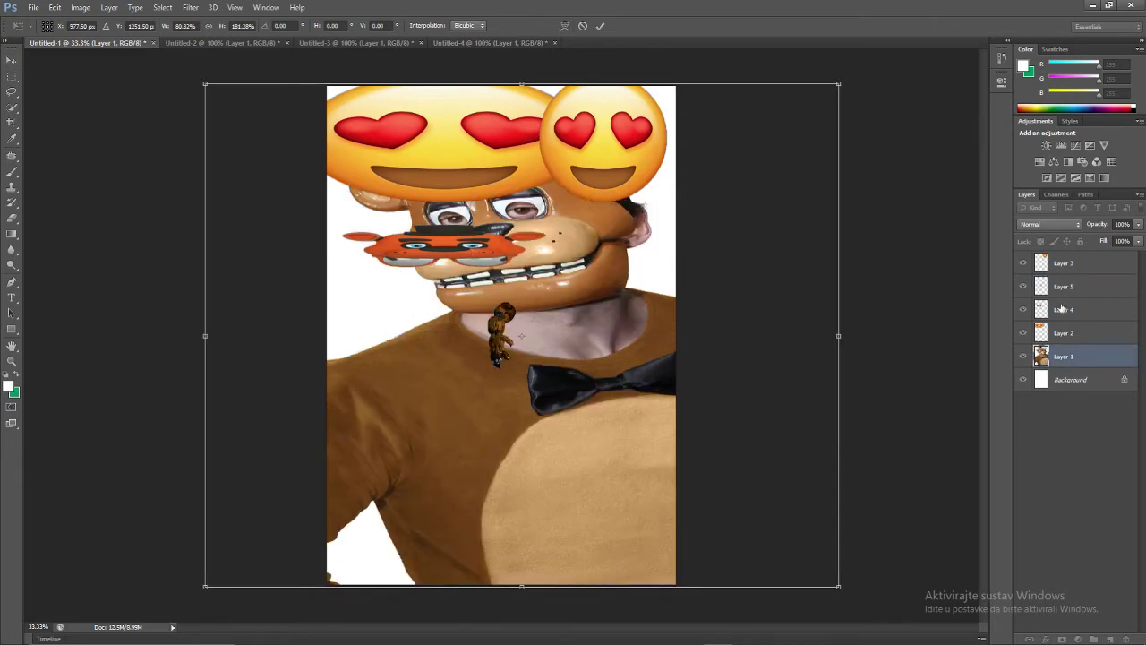
# Apply the costume photo stretch and enlarge the orange mask layer.
pyautogui.click(11, 60)
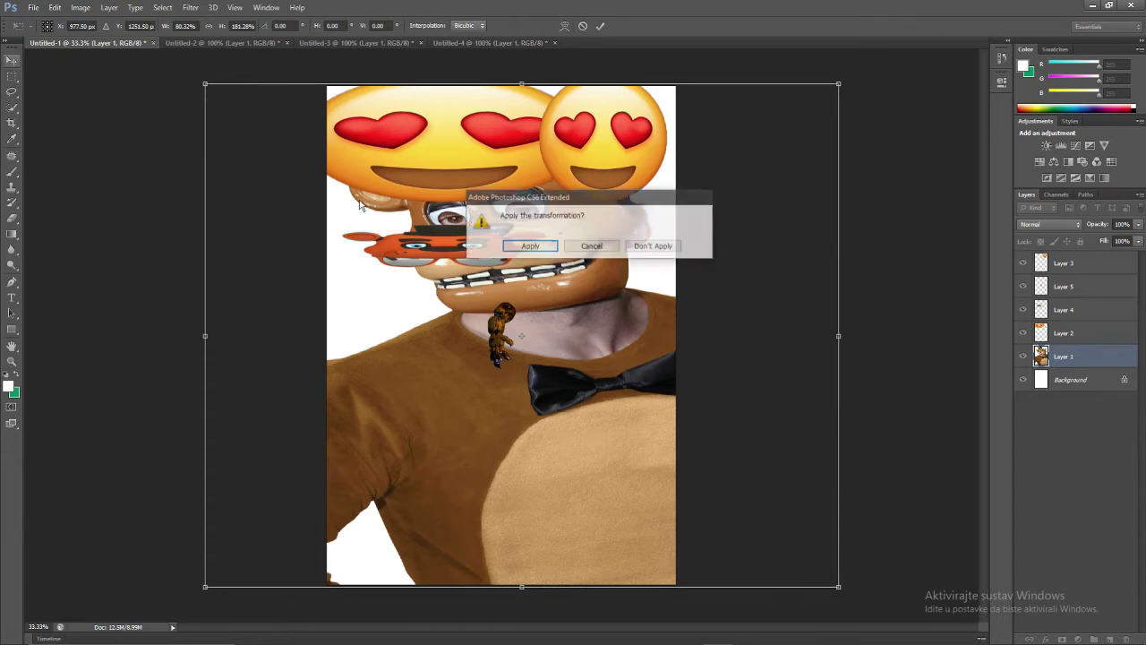
pyautogui.click(530, 252)
pyautogui.click(1063, 310)
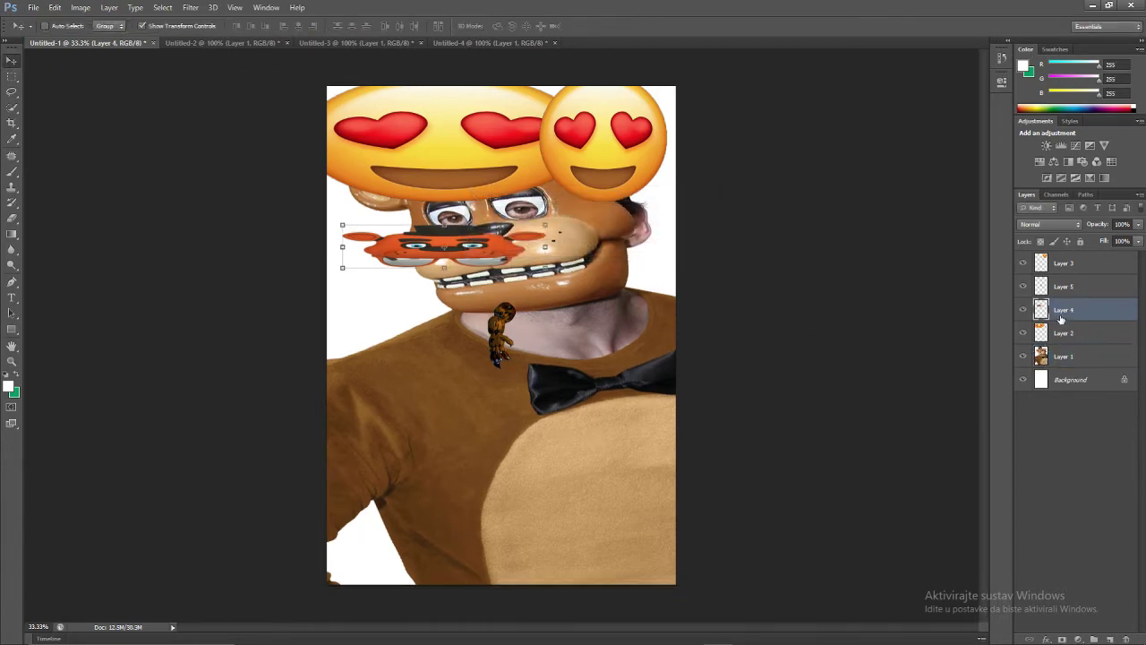
pyautogui.moveTo(546, 225)
pyautogui.mouseDown()
pyautogui.moveTo(660, 161)
pyautogui.moveTo(629, 208)
pyautogui.mouseUp()
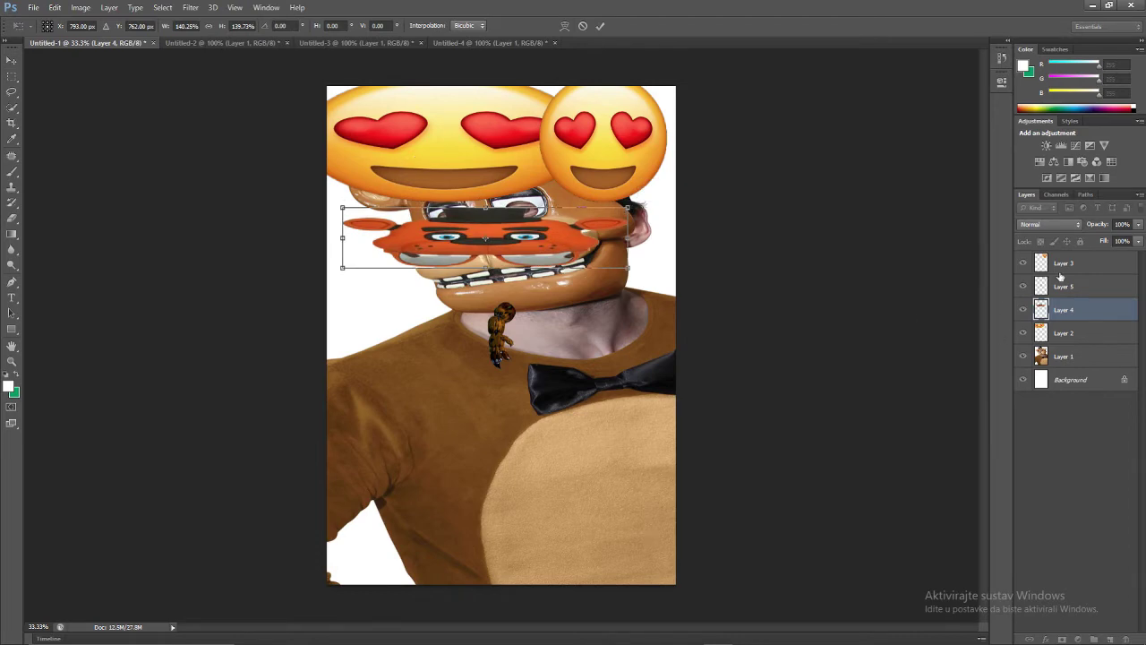
# Apply the mask's new size and move the small heart-eyes emoji to the bottom right.
pyautogui.click(12, 60)
pyautogui.click(530, 246)
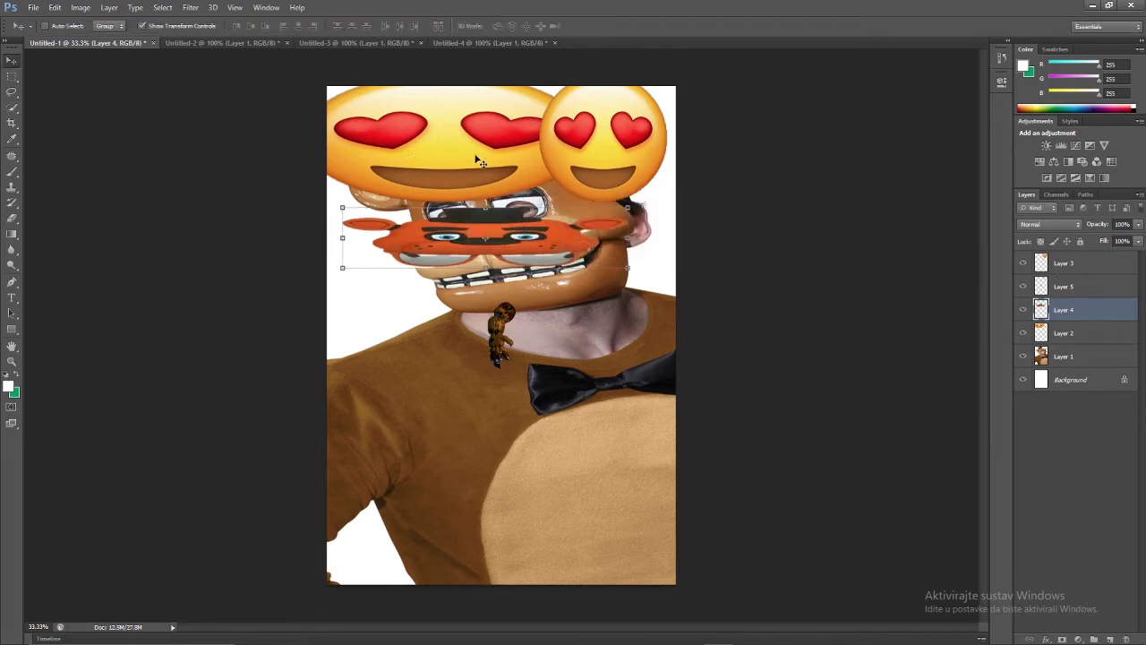
pyautogui.click(1077, 266)
pyautogui.moveTo(629, 152); pyautogui.dragTo(625, 529)
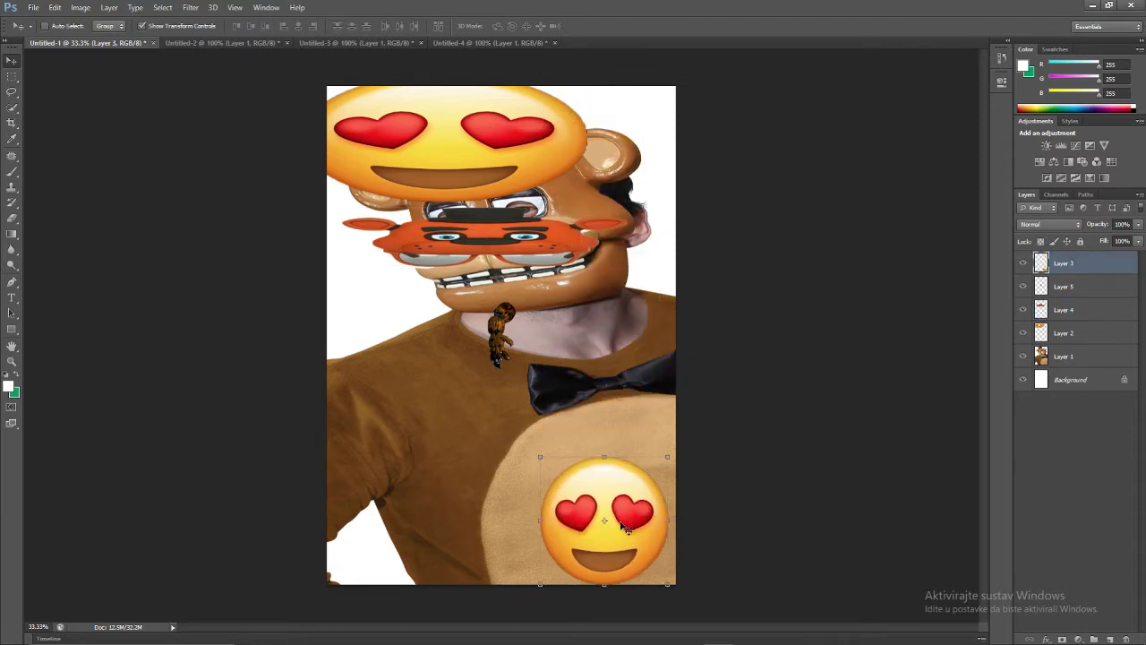
# Move the large emoji to the bottom, then raise the orange mask and stretch it taller.
pyautogui.click(1071, 333)
pyautogui.moveTo(463, 121); pyautogui.dragTo(452, 506)
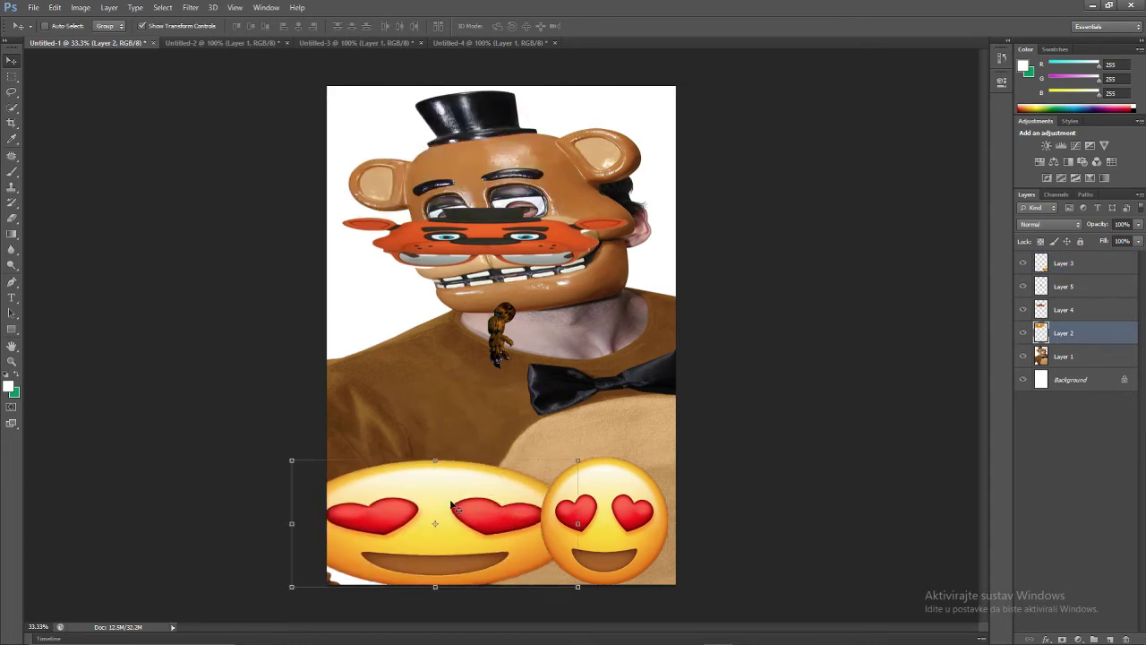
pyautogui.click(1068, 308)
pyautogui.moveTo(504, 234)
pyautogui.mouseDown()
pyautogui.moveTo(517, 191)
pyautogui.moveTo(491, 127)
pyautogui.mouseUp()
pyautogui.moveTo(488, 173); pyautogui.dragTo(499, 186)
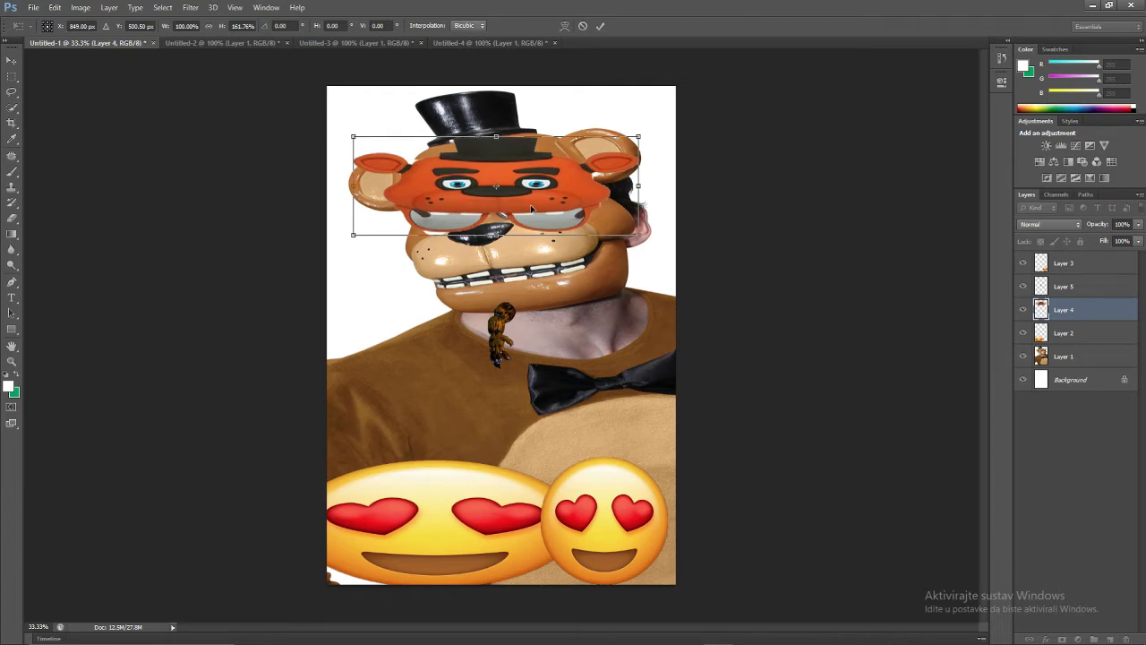
# Shift the orange mask slightly left, tilt it about -6°, and minimize Photoshop.
pyautogui.moveTo(488, 204); pyautogui.dragTo(480, 204)
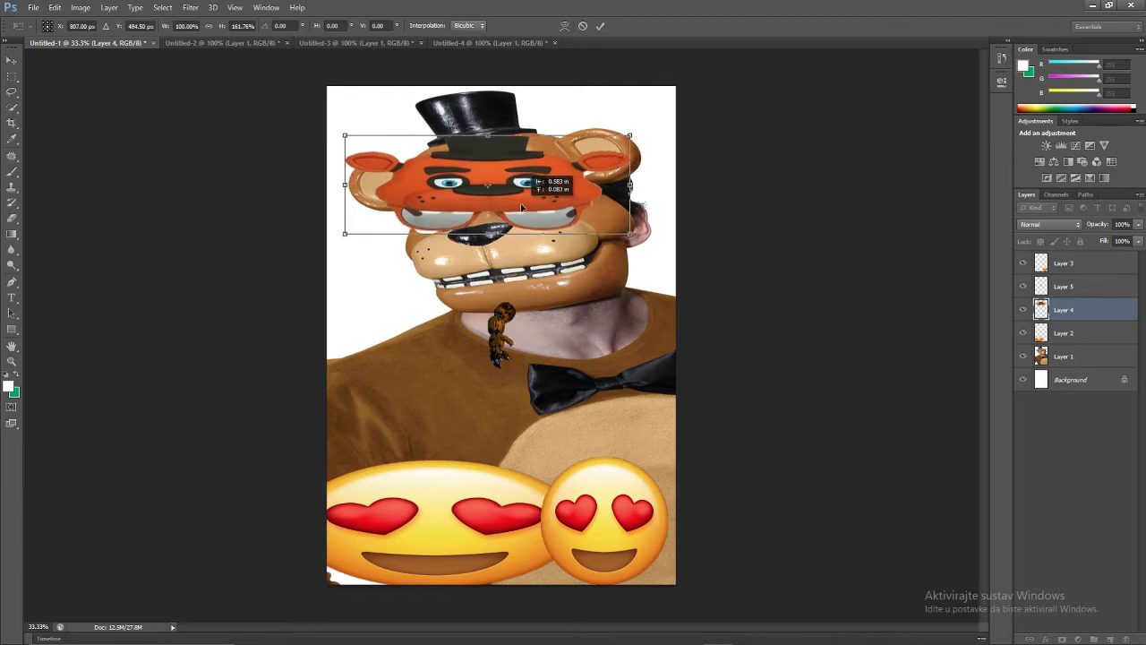
pyautogui.click(55, 9)
pyautogui.moveTo(126, 241)
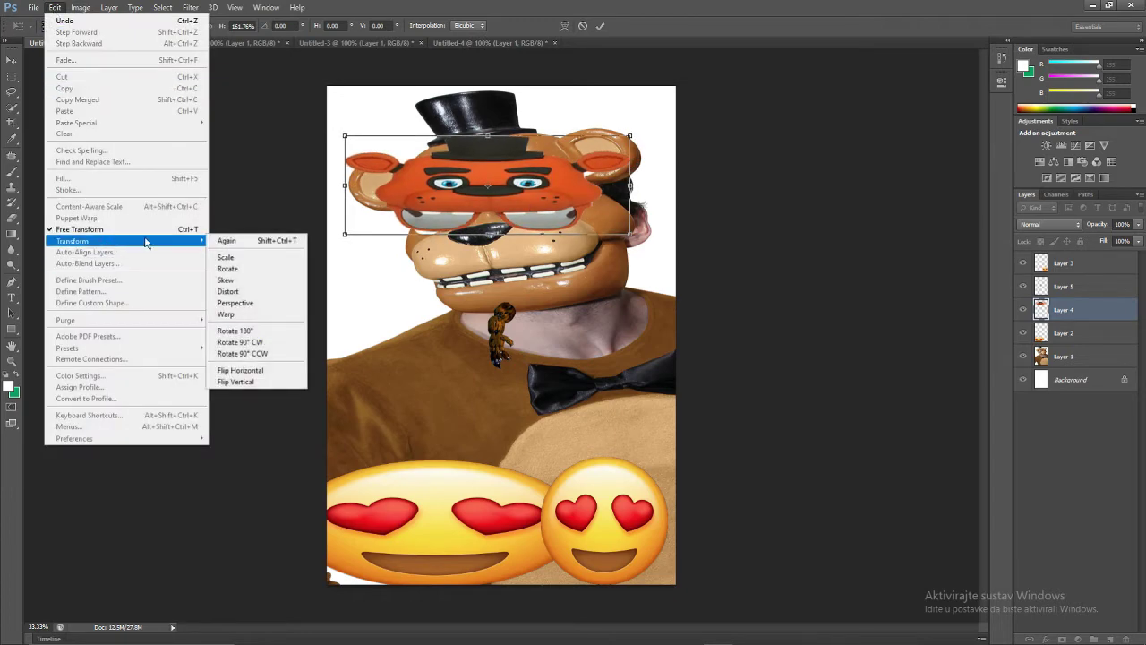
pyautogui.click(226, 279)
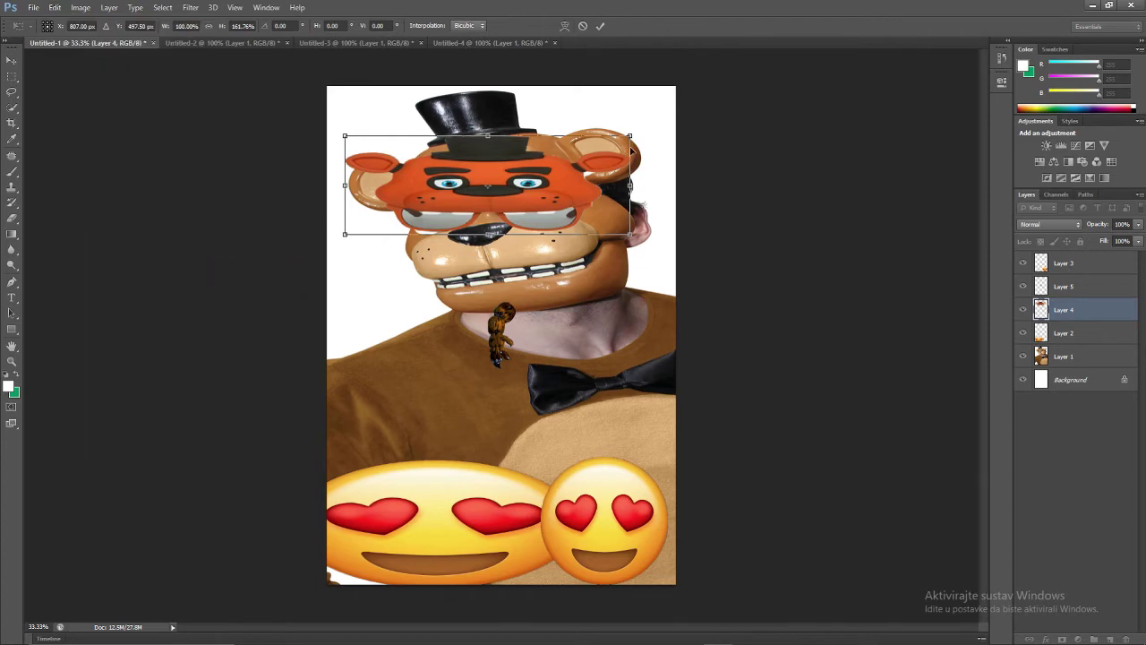
pyautogui.moveTo(641, 205); pyautogui.dragTo(642, 117)
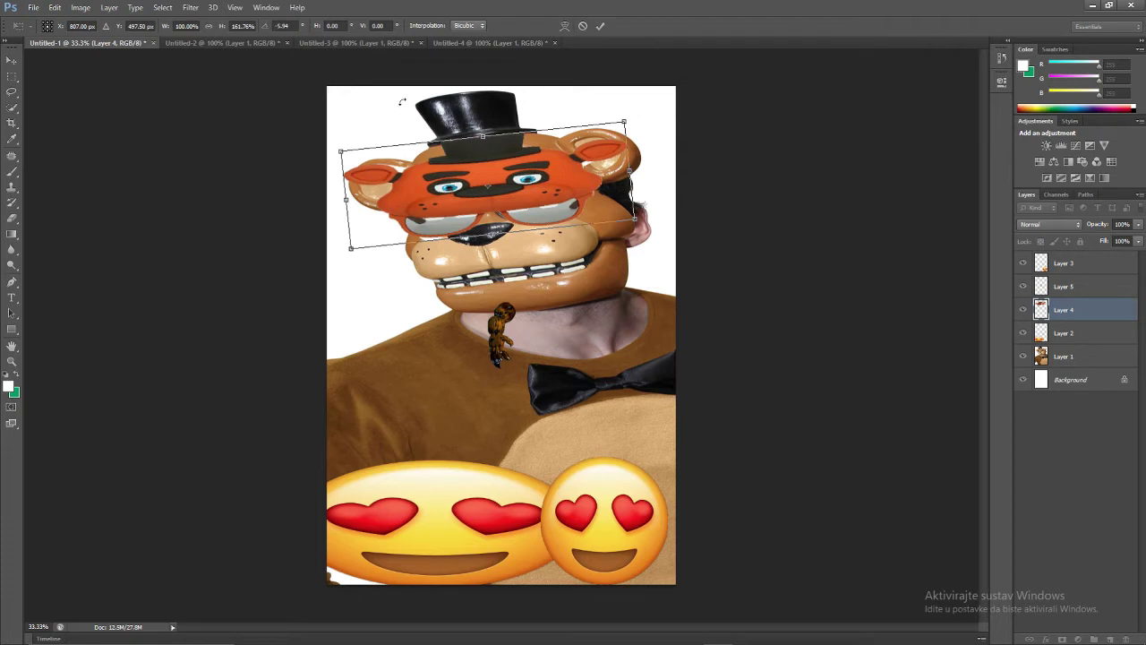
pyautogui.click(1096, 5)
pyautogui.click(1132, 8)
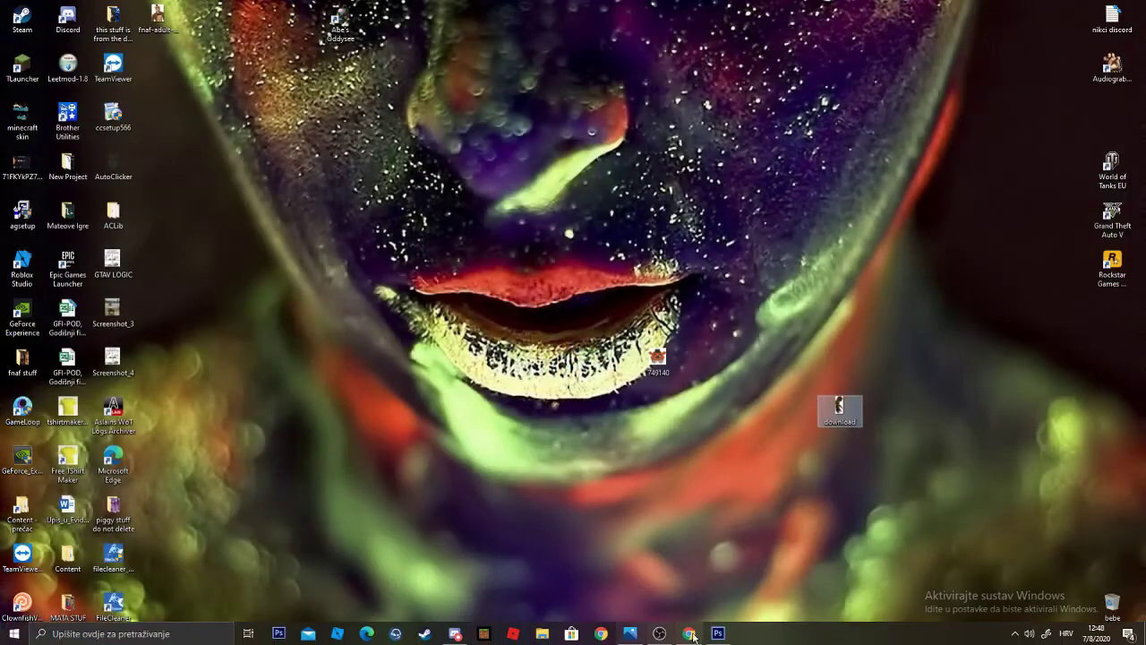
# Replace the image search with 'fnaf sunglasses' in Chrome, then bring Discord forward.
pyautogui.click(693, 636)
pyautogui.moveTo(151, 87); pyautogui.dragTo(2, 70)
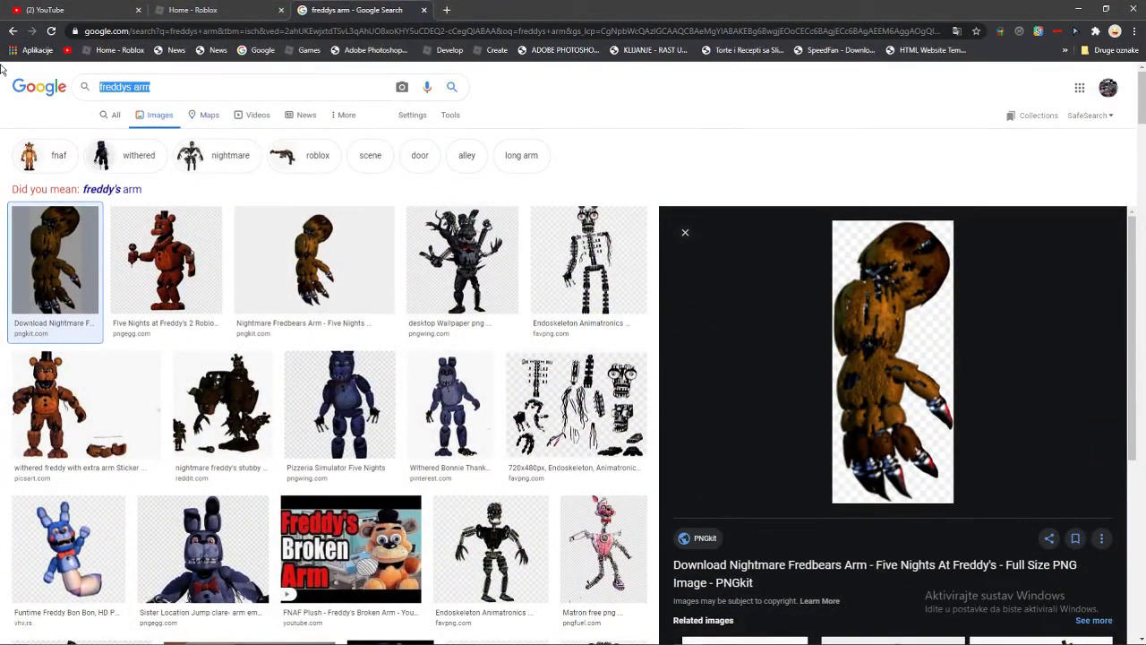
pyautogui.write('f')
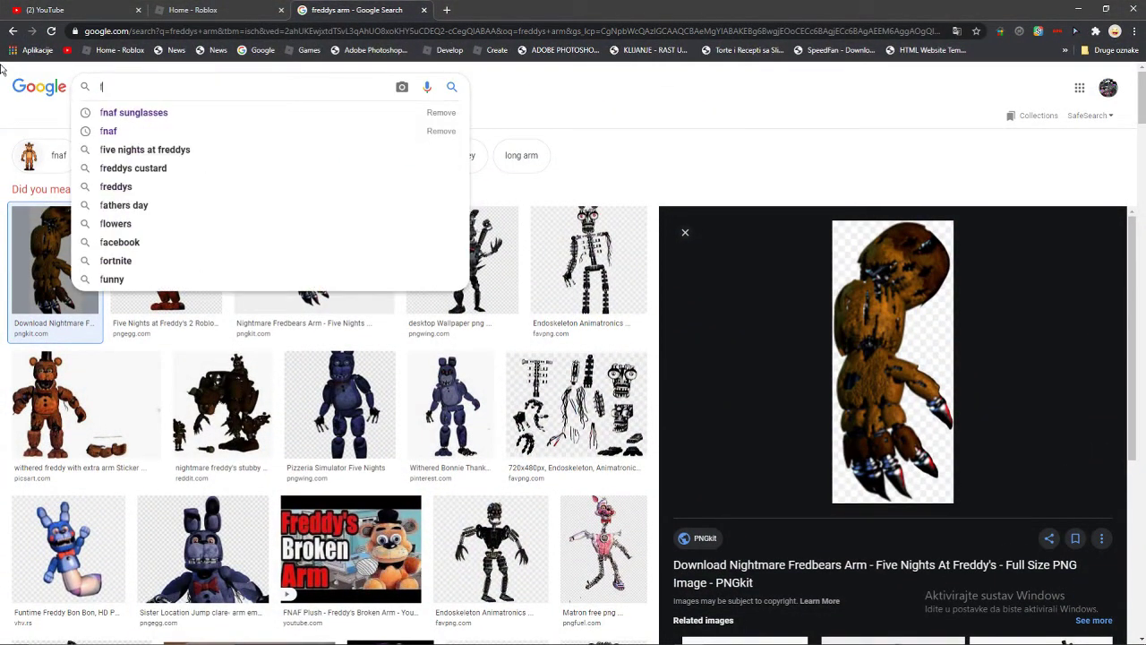
pyautogui.write('naf sunglas')
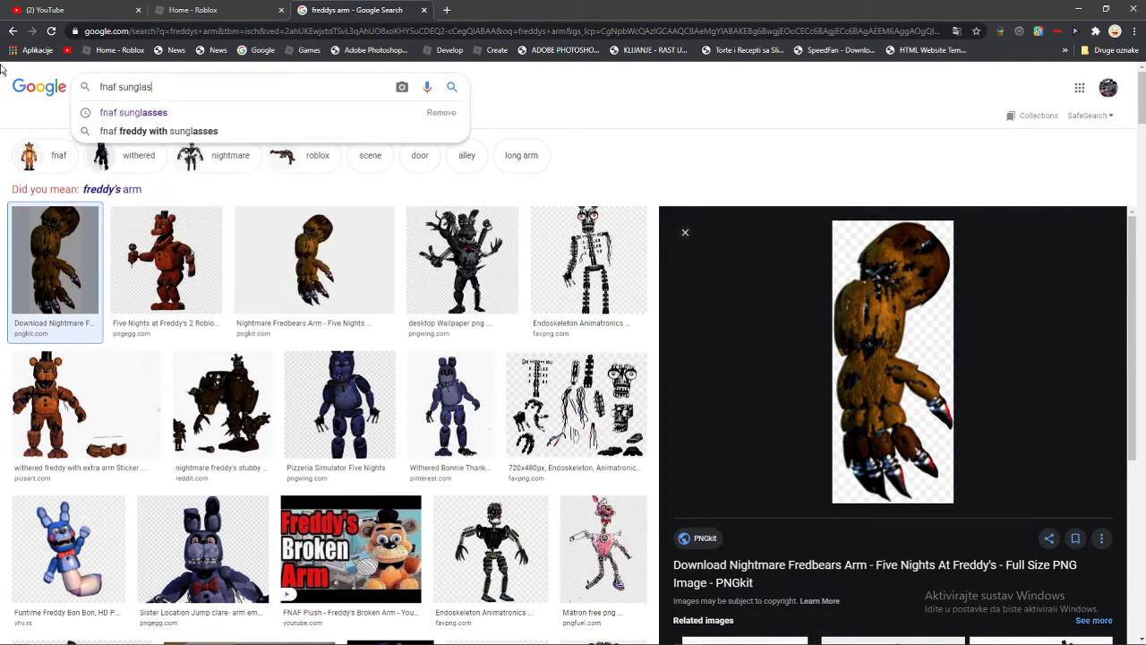
pyautogui.write('ses')
pyautogui.press('Return')
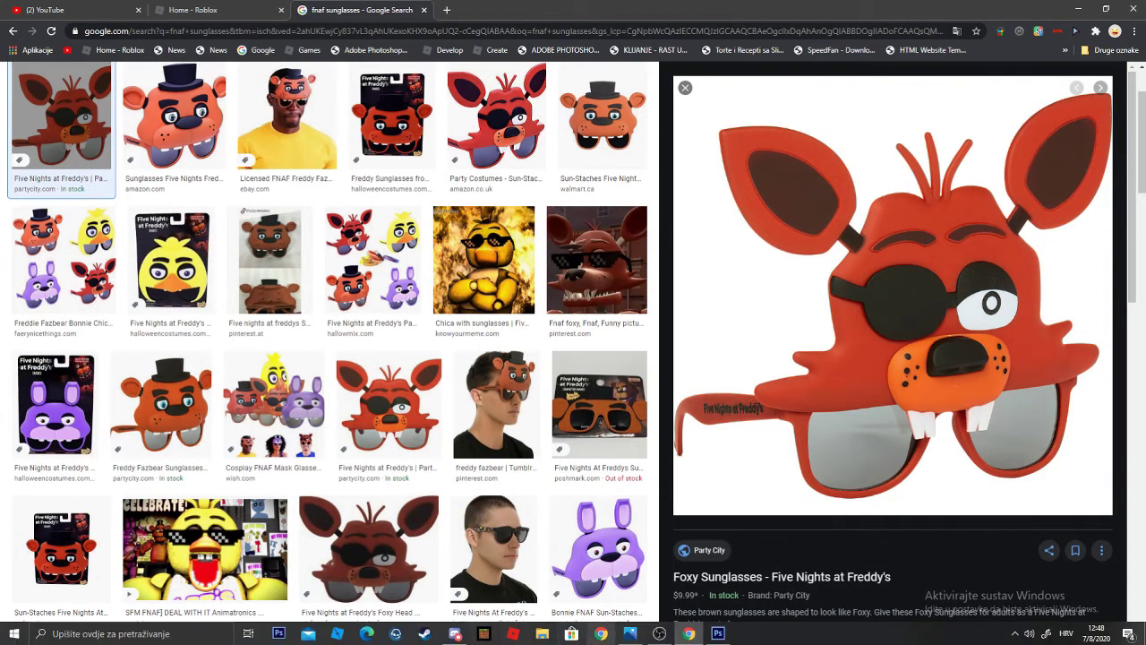
pyautogui.click(456, 633)
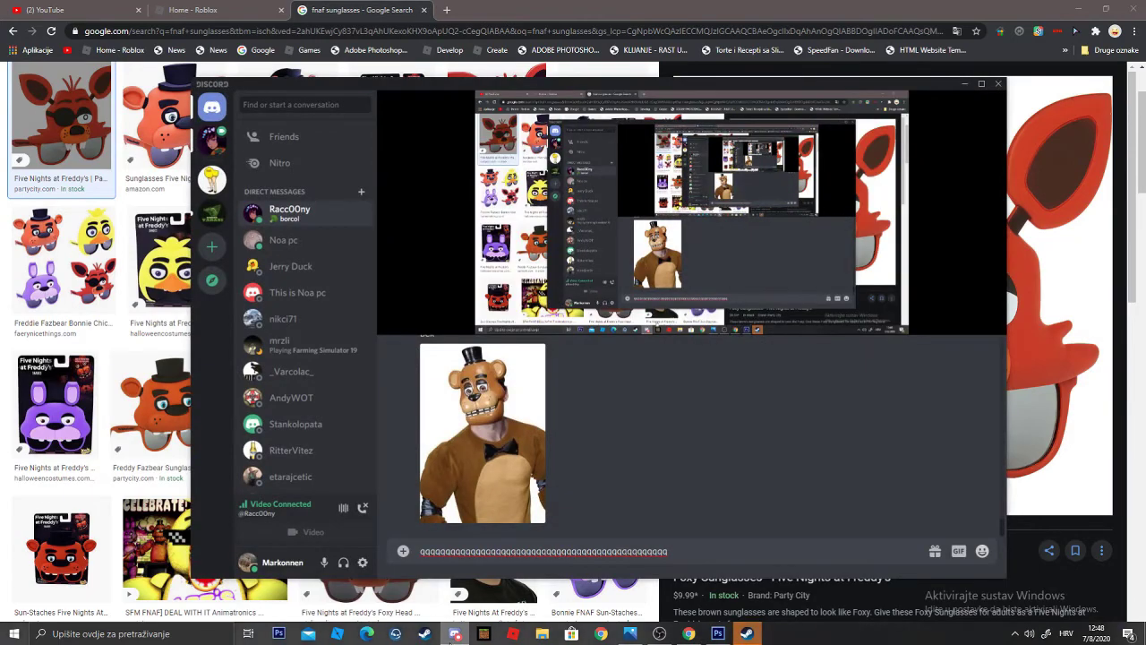
# Glance at Steam, then open and dismiss the Discord chat message menu twice.
pyautogui.click(749, 634)
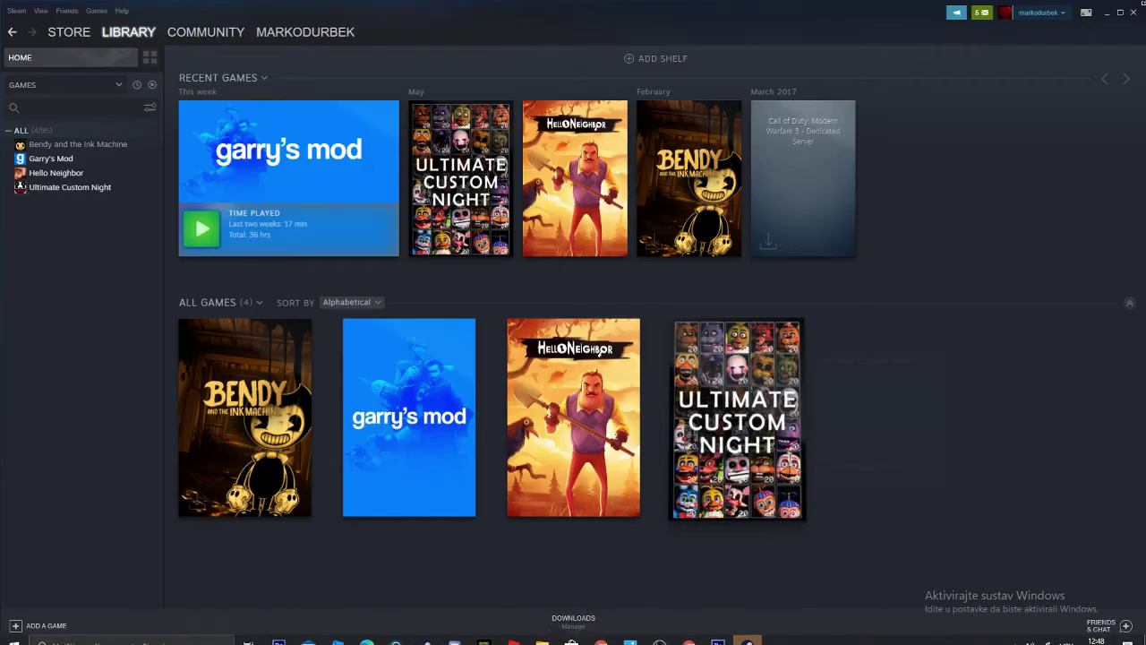
pyautogui.click(748, 634)
pyautogui.rightClick(739, 448)
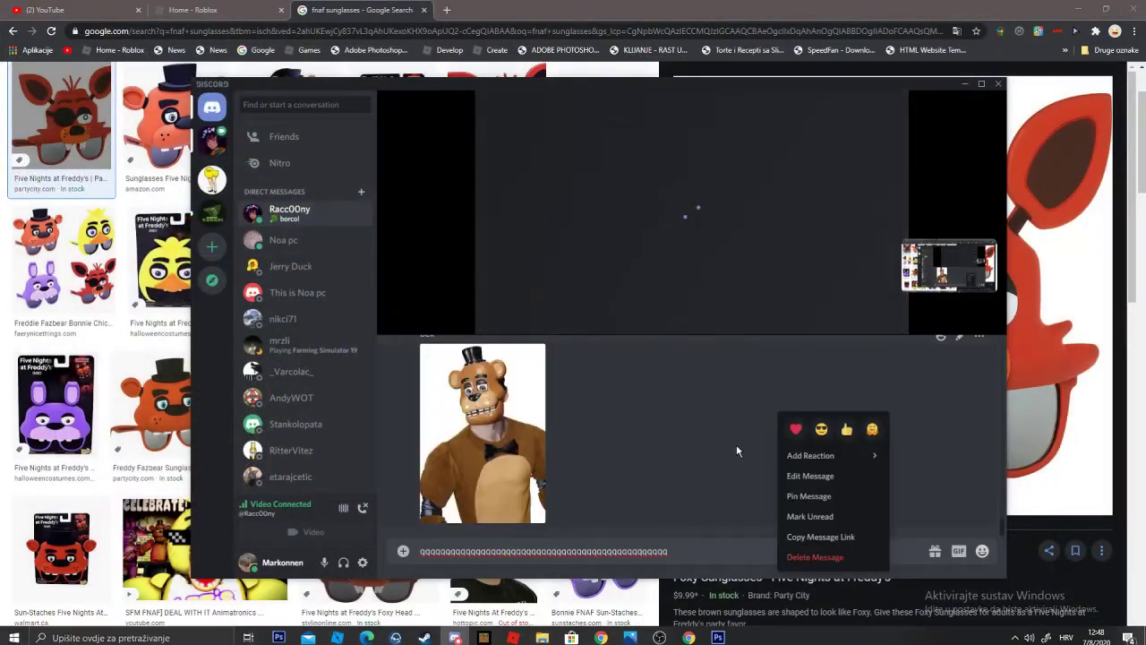
pyautogui.click(692, 267)
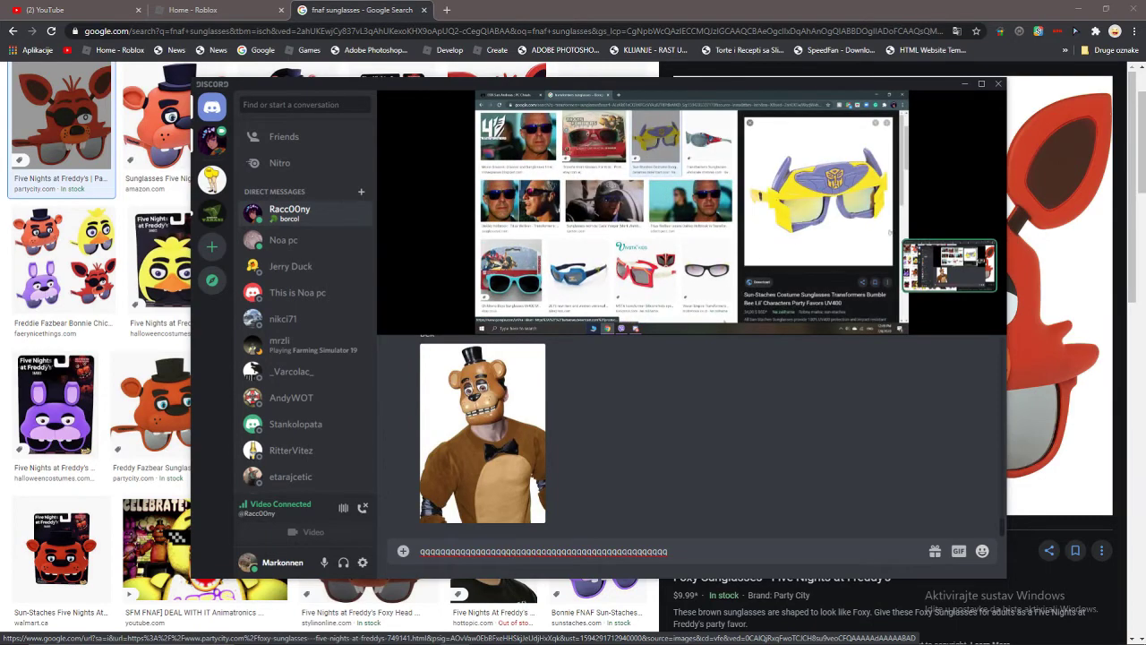
pyautogui.rightClick(724, 410)
pyautogui.click(962, 124)
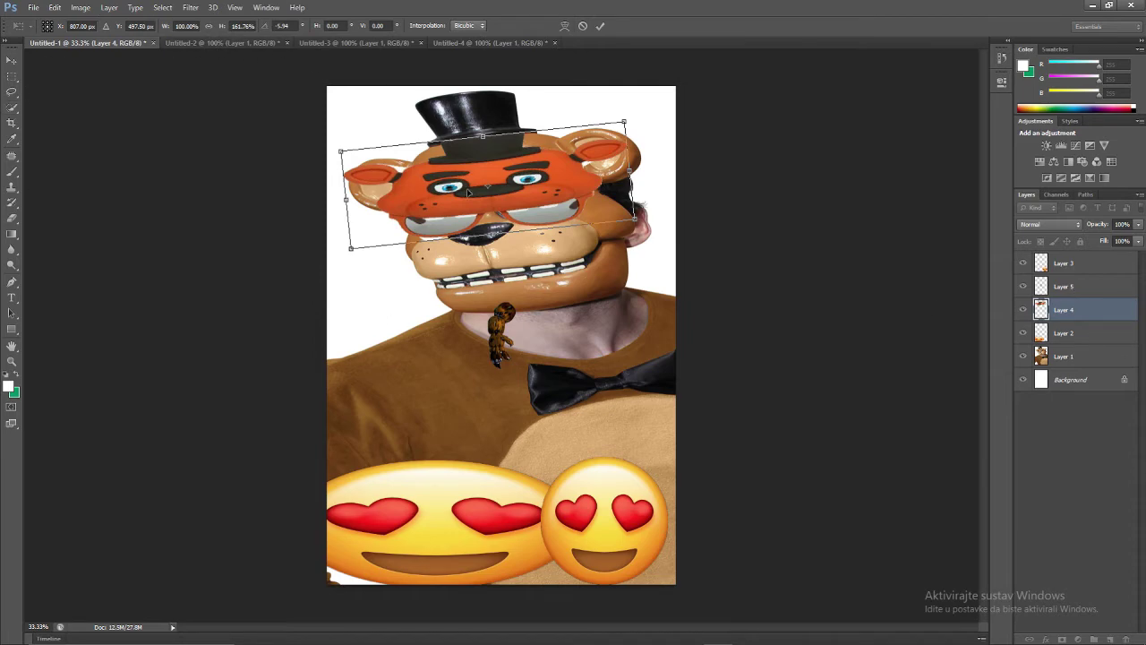
# Apply the orange mask's tilt and nudge it slightly right.
pyautogui.click(10, 53)
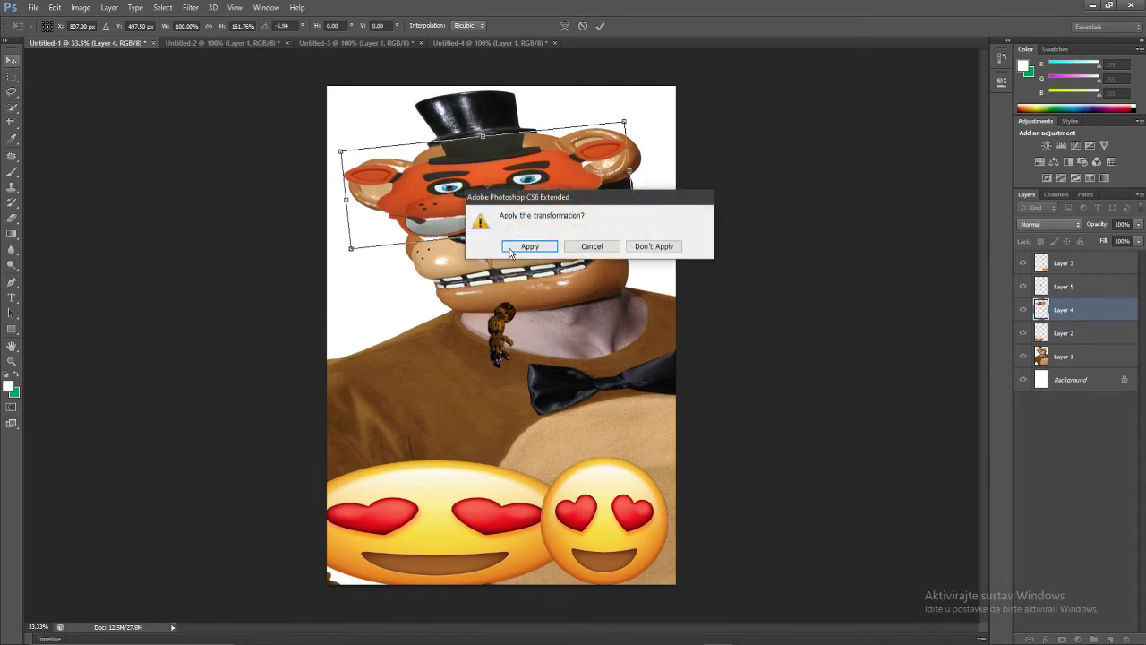
pyautogui.click(535, 246)
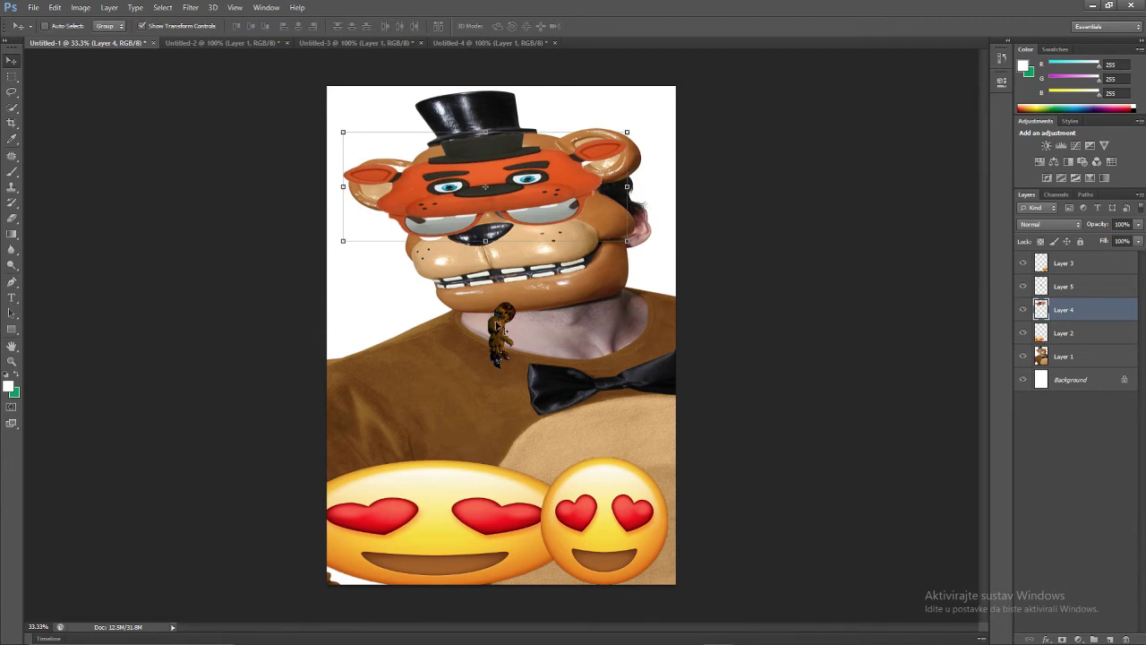
pyautogui.hotkey('shift', 'Right')
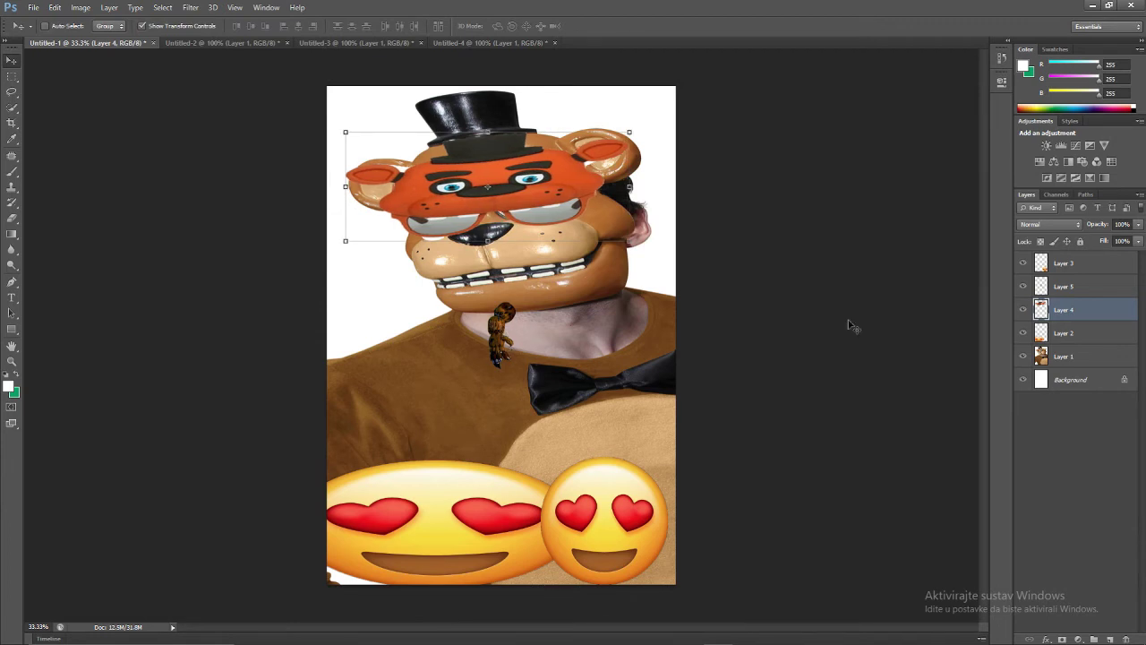
# Stretch the clawed arm layer much taller and move it down toward the bottom.
pyautogui.click(1076, 290)
pyautogui.moveTo(502, 306); pyautogui.dragTo(501, 172)
pyautogui.moveTo(503, 270)
pyautogui.mouseDown()
pyautogui.moveTo(543, 304)
pyautogui.moveTo(612, 269)
pyautogui.mouseUp()
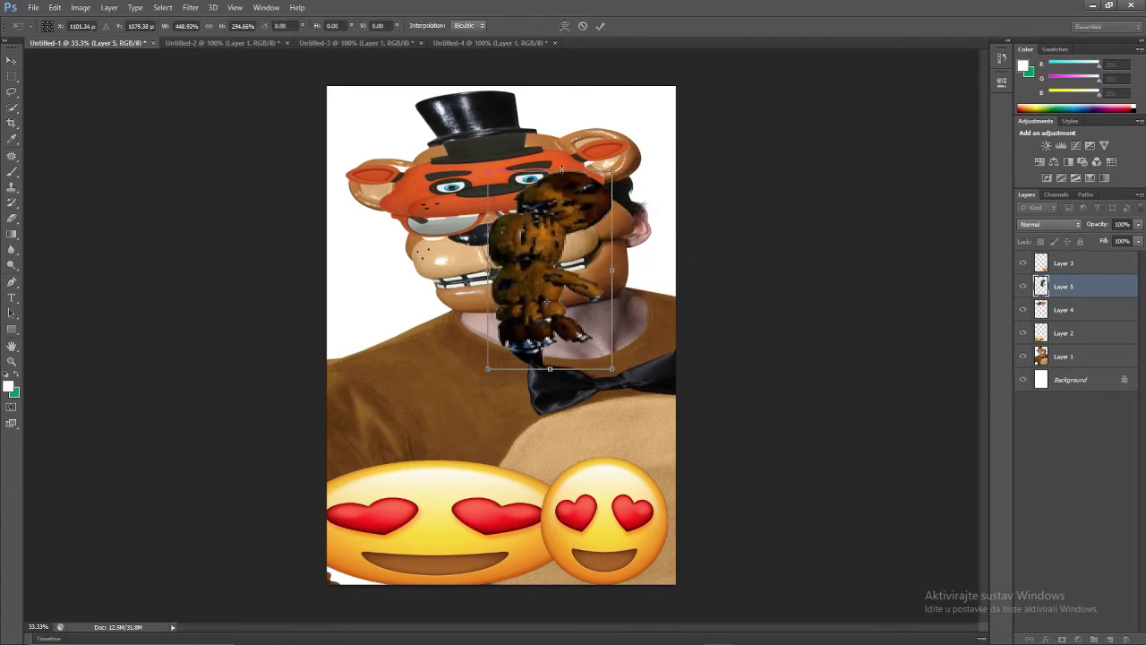
pyautogui.moveTo(562, 171); pyautogui.dragTo(561, 81)
pyautogui.moveTo(549, 224)
pyautogui.mouseDown()
pyautogui.moveTo(442, 381)
pyautogui.moveTo(425, 441)
pyautogui.mouseUp()
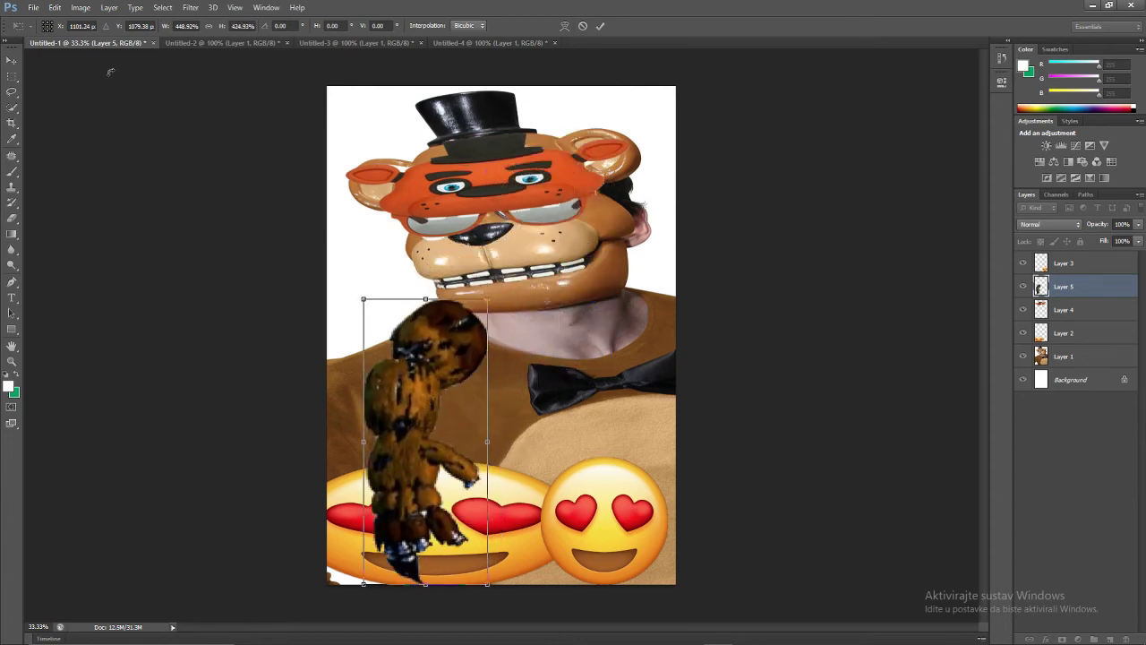
# Rotate the arm toward the bow tie, place it bottom-right, and move the small emoji left.
pyautogui.click(54, 7)
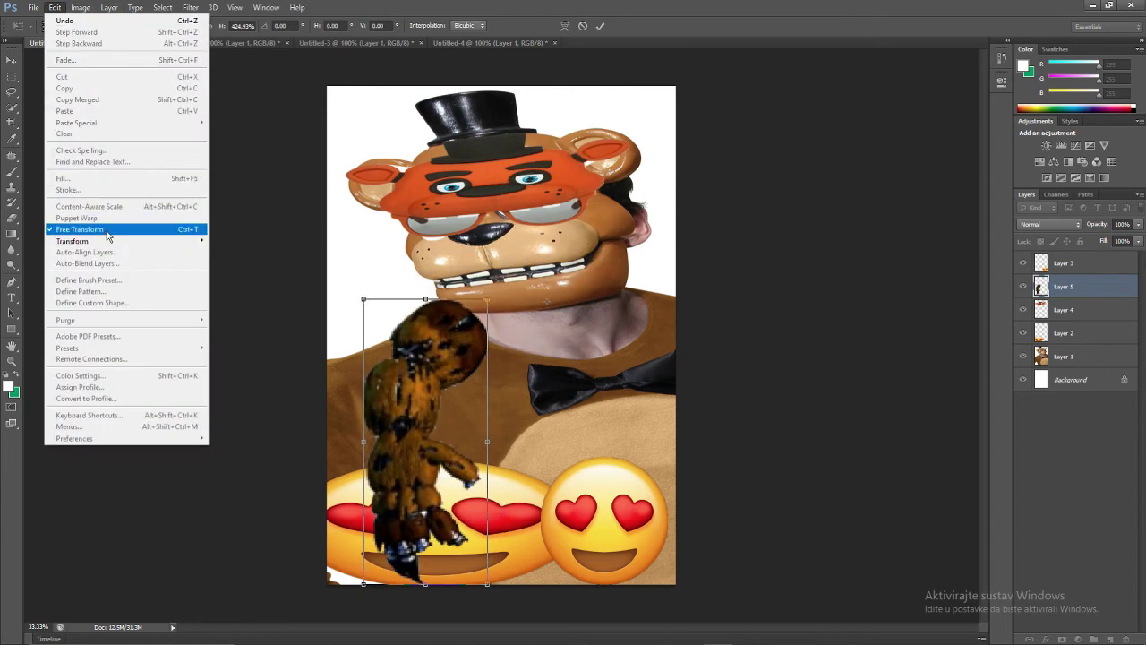
pyautogui.moveTo(73, 240)
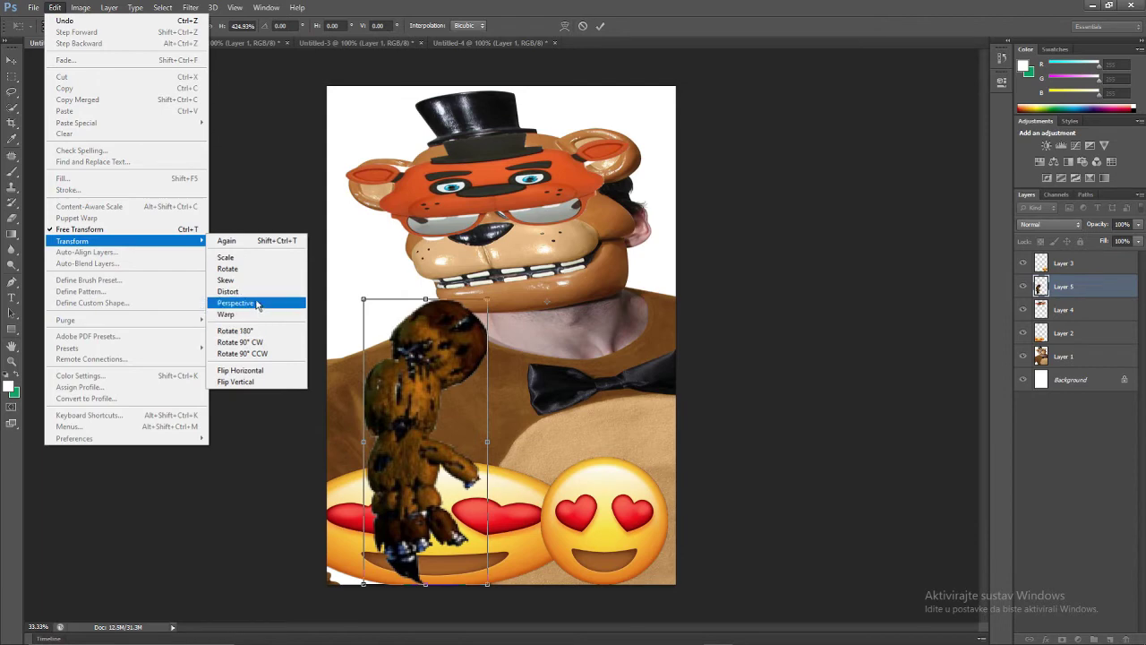
pyautogui.click(260, 269)
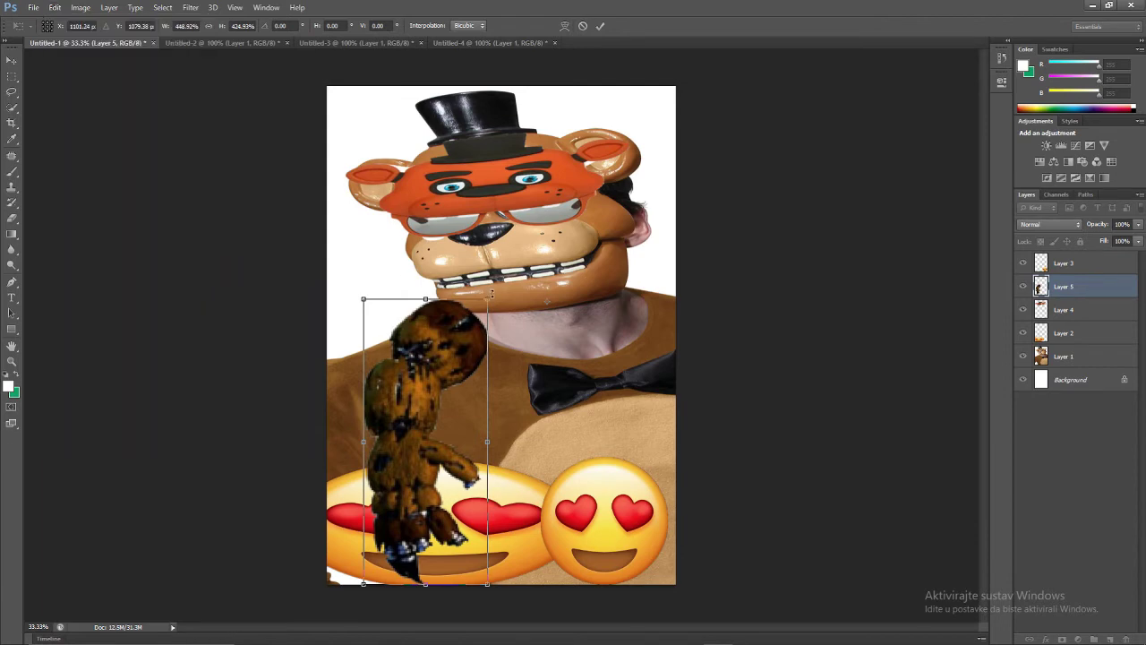
pyautogui.moveTo(490, 299); pyautogui.dragTo(641, 197)
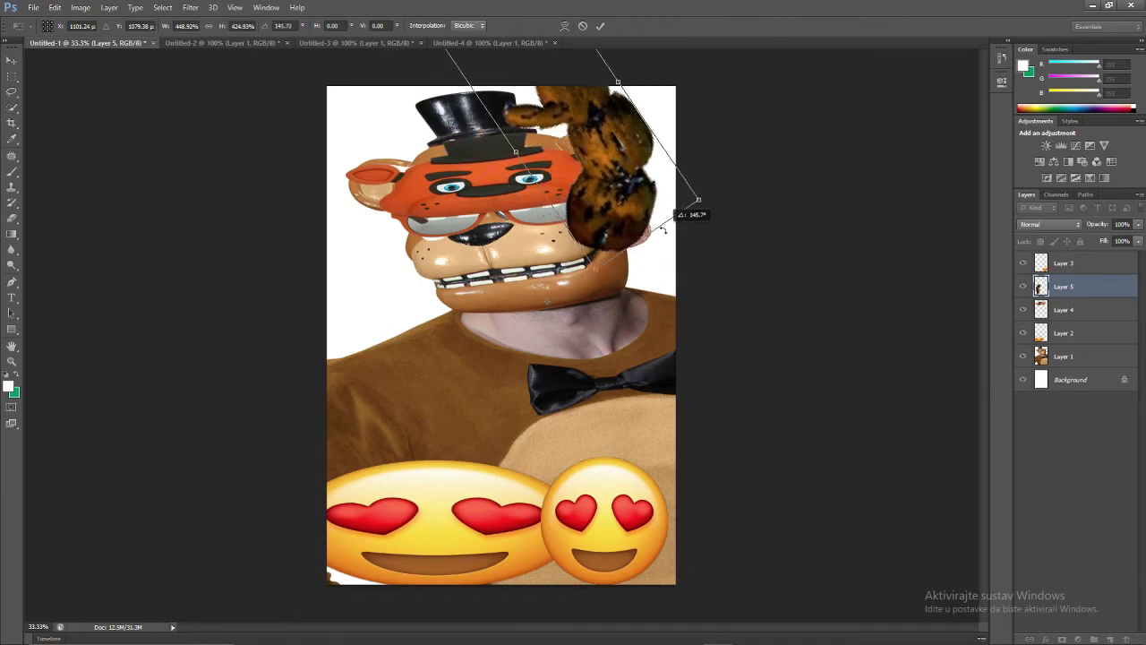
pyautogui.moveTo(641, 197)
pyautogui.mouseDown()
pyautogui.moveTo(504, 330)
pyautogui.moveTo(234, 407)
pyautogui.moveTo(842, 260)
pyautogui.moveTo(7, 524)
pyautogui.moveTo(587, 43)
pyautogui.moveTo(751, 337)
pyautogui.moveTo(721, 403)
pyautogui.moveTo(702, 398)
pyautogui.mouseUp()
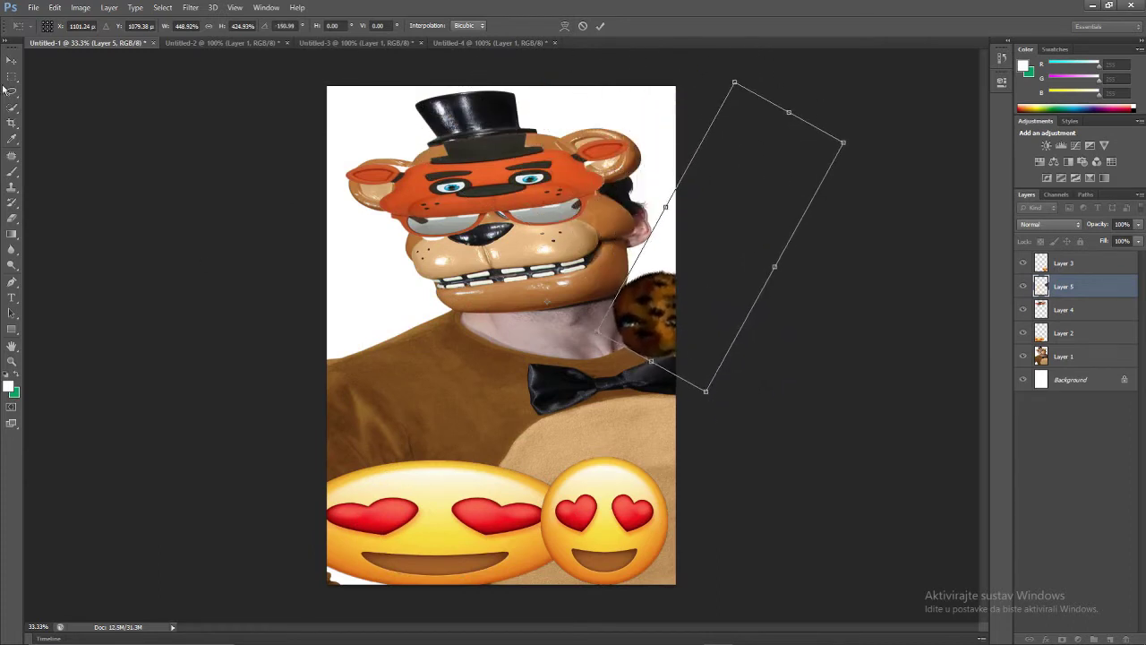
pyautogui.click(11, 60)
pyautogui.click(526, 249)
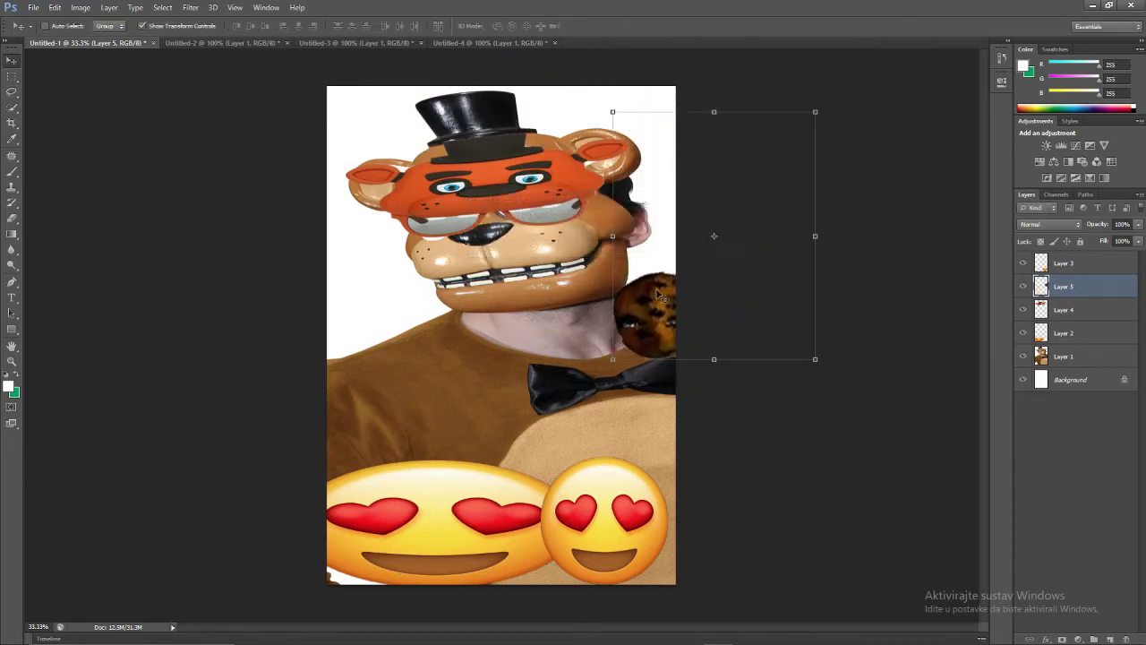
pyautogui.moveTo(596, 349)
pyautogui.mouseDown()
pyautogui.moveTo(586, 469)
pyautogui.moveTo(604, 526)
pyautogui.mouseUp()
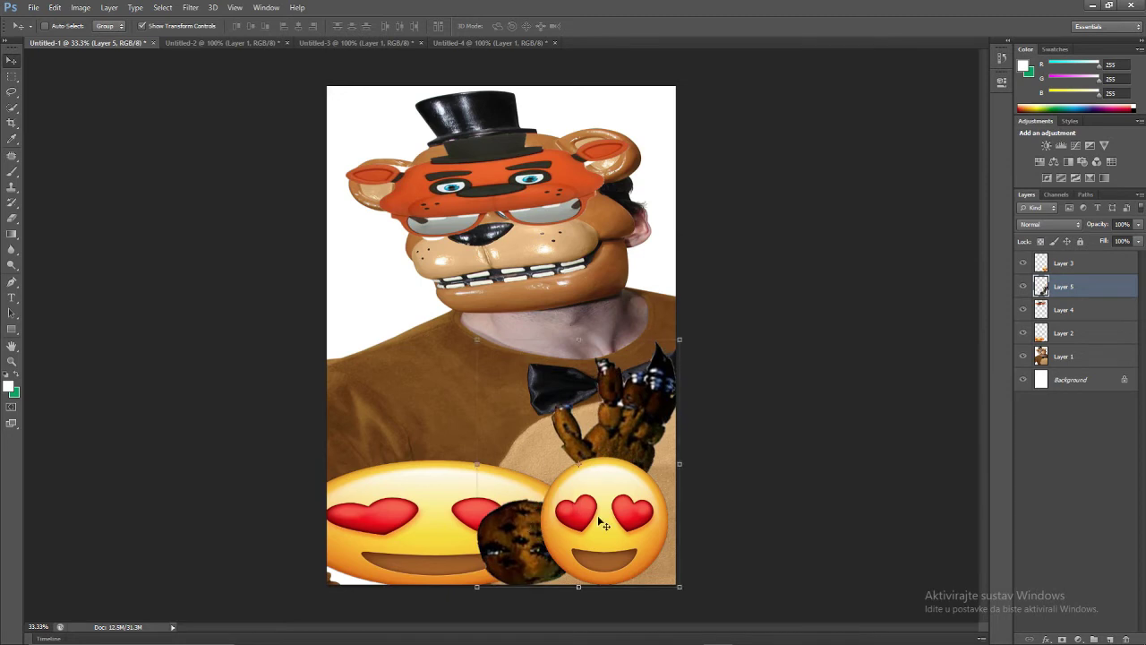
pyautogui.click(1077, 265)
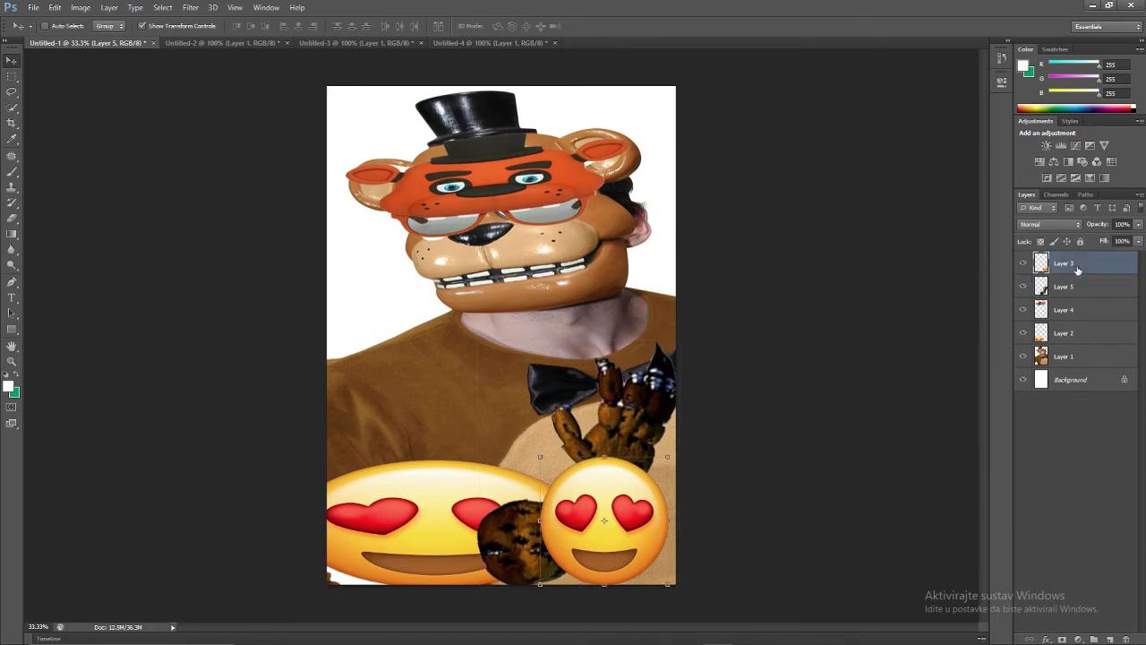
pyautogui.moveTo(625, 510); pyautogui.dragTo(401, 112)
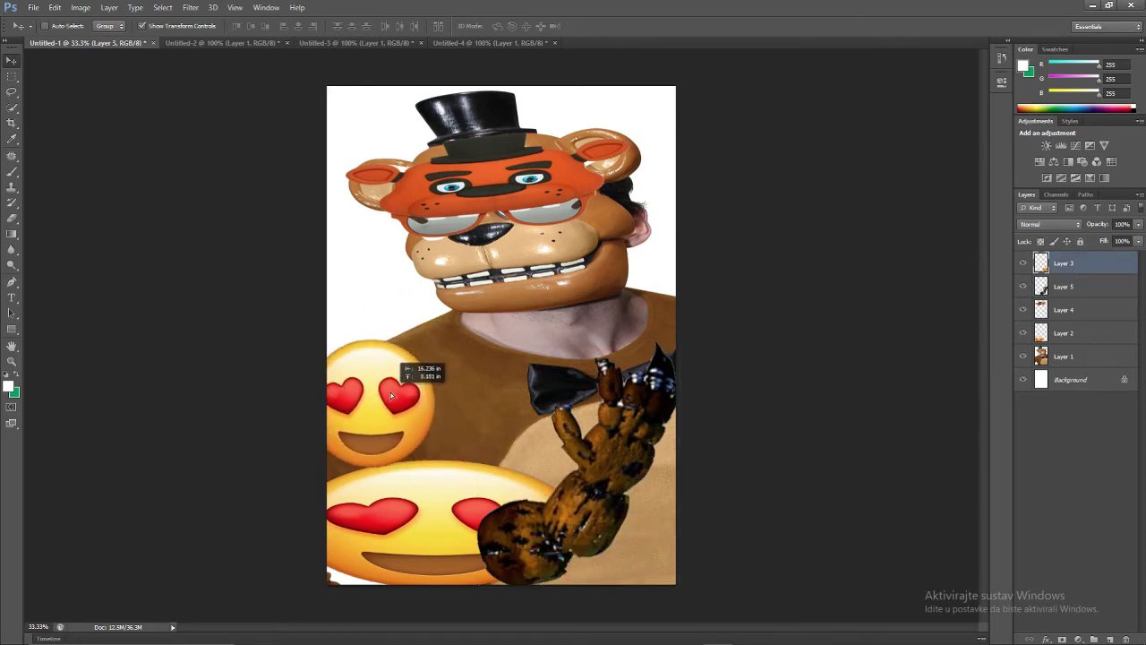
# Settle the emoji top-left and add blue 'future husband streaks!!!11!1!!' text across the chest.
pyautogui.moveTo(402, 112); pyautogui.dragTo(391, 122)
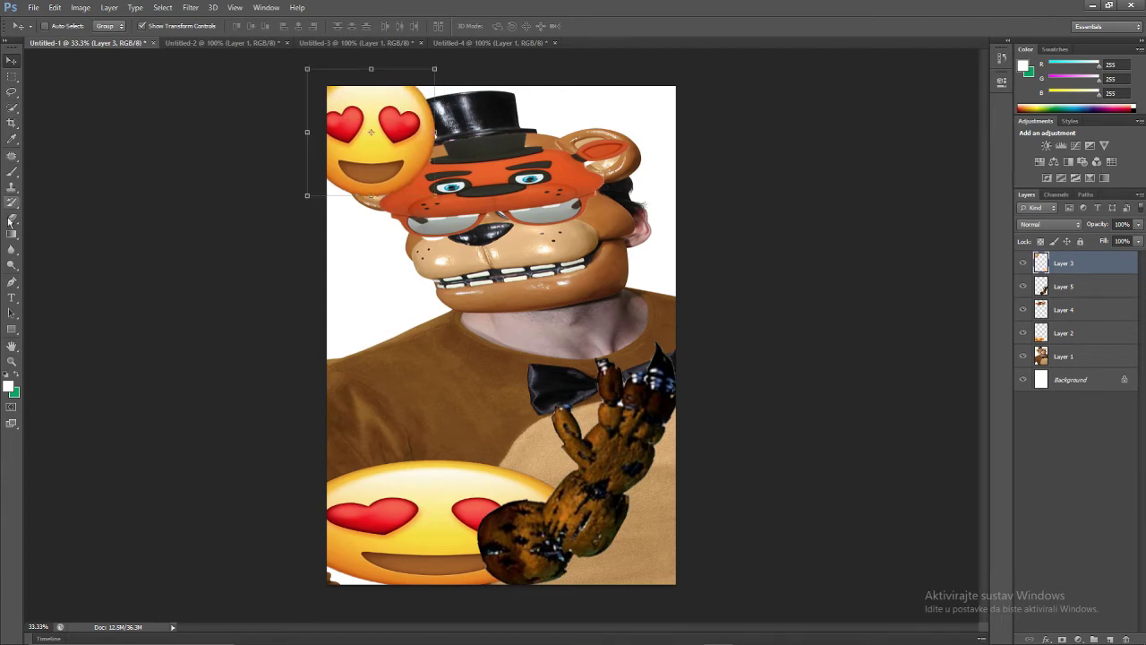
pyautogui.click(10, 301)
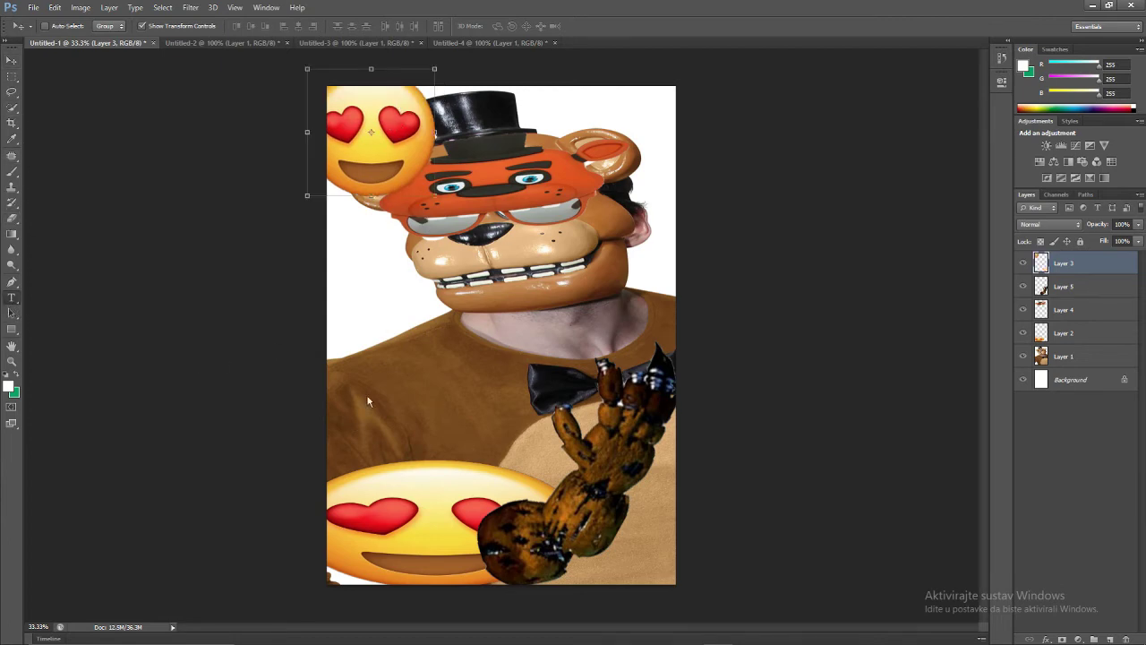
pyautogui.click(415, 358)
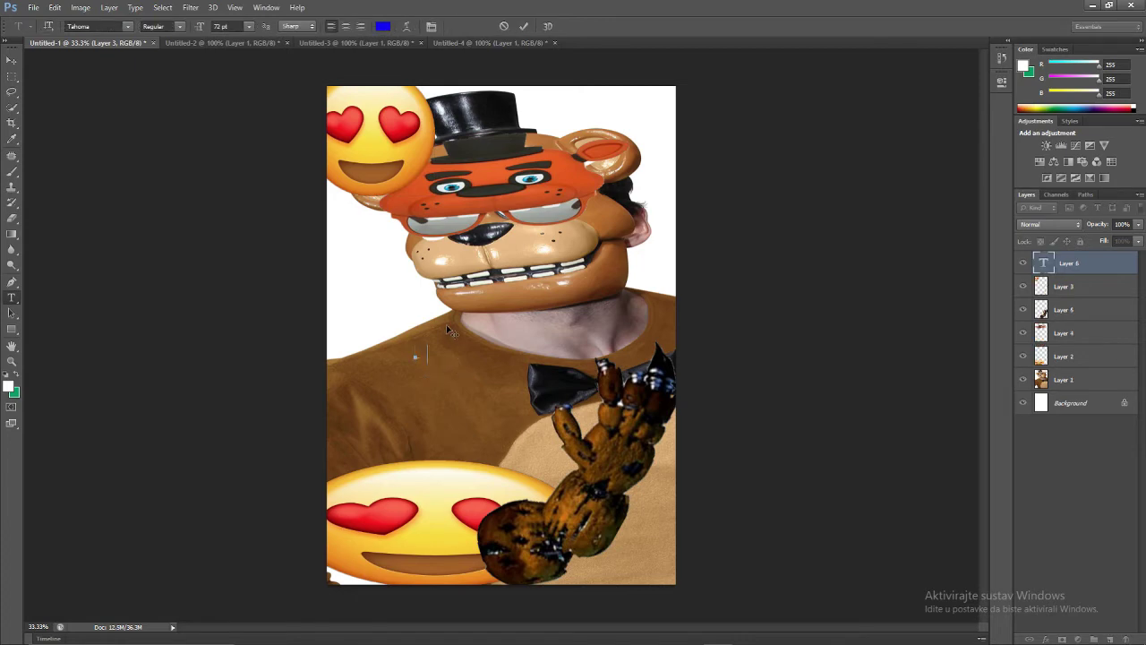
pyautogui.write('future h')
pyautogui.write('usband')
pyautogui.write('!!!')
pyautogui.write('11')
pyautogui.write('reaks')
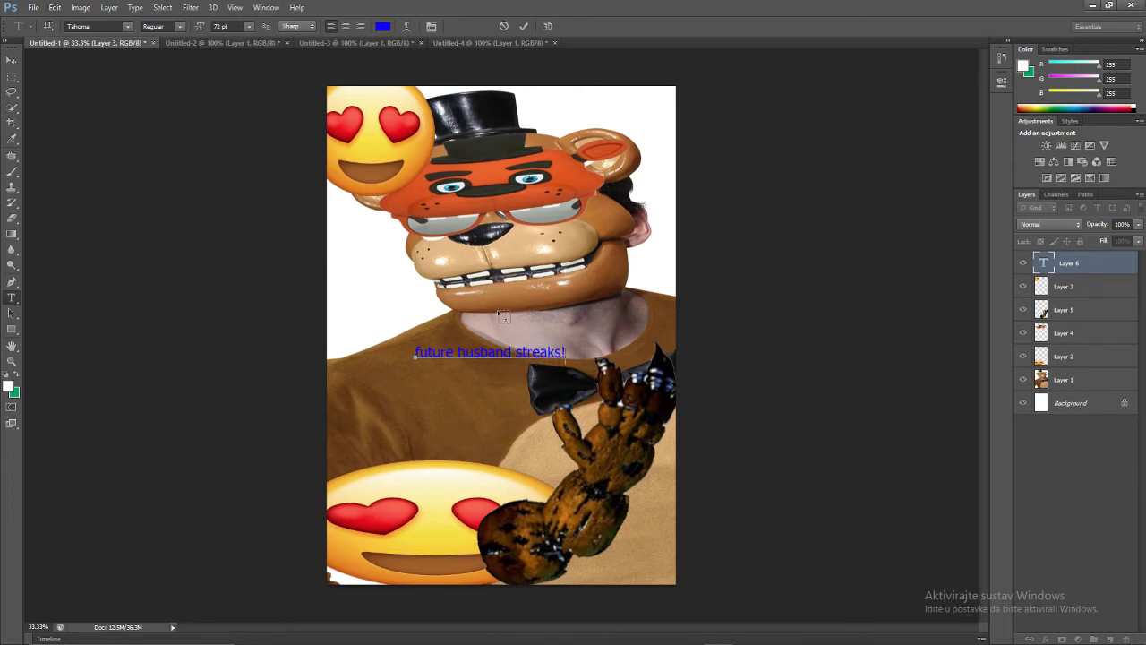
pyautogui.write('!!11!1!!')
pyautogui.click(11, 60)
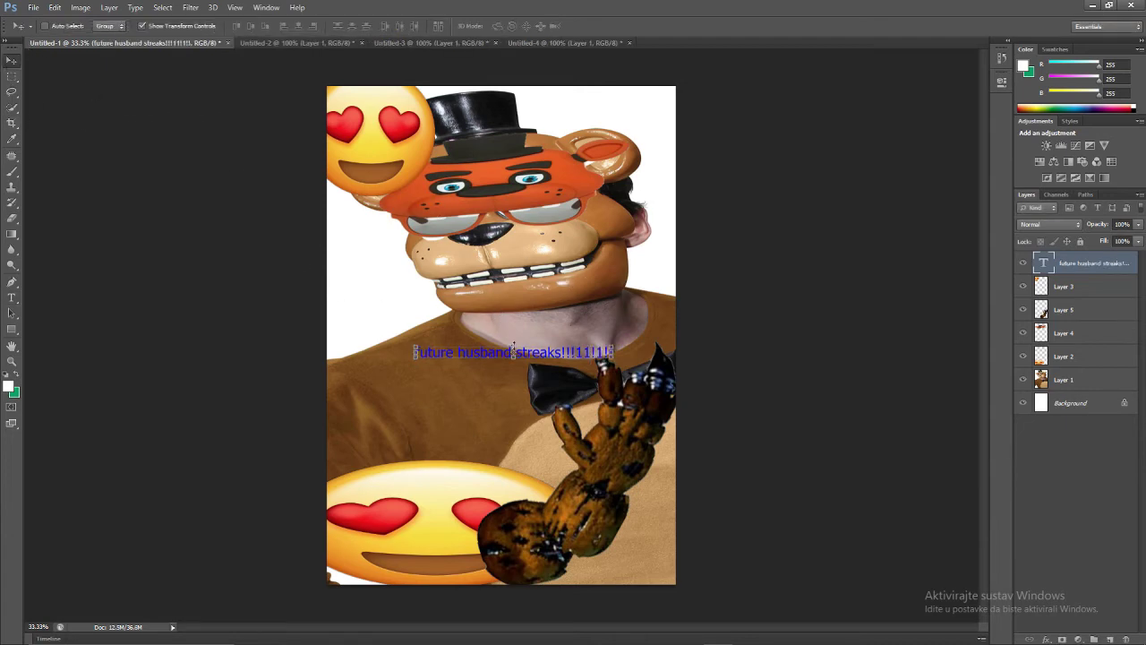
# Stretch the blue text tall and wide over the lower emoji and apply the transform.
pyautogui.moveTo(514, 346); pyautogui.dragTo(514, 230)
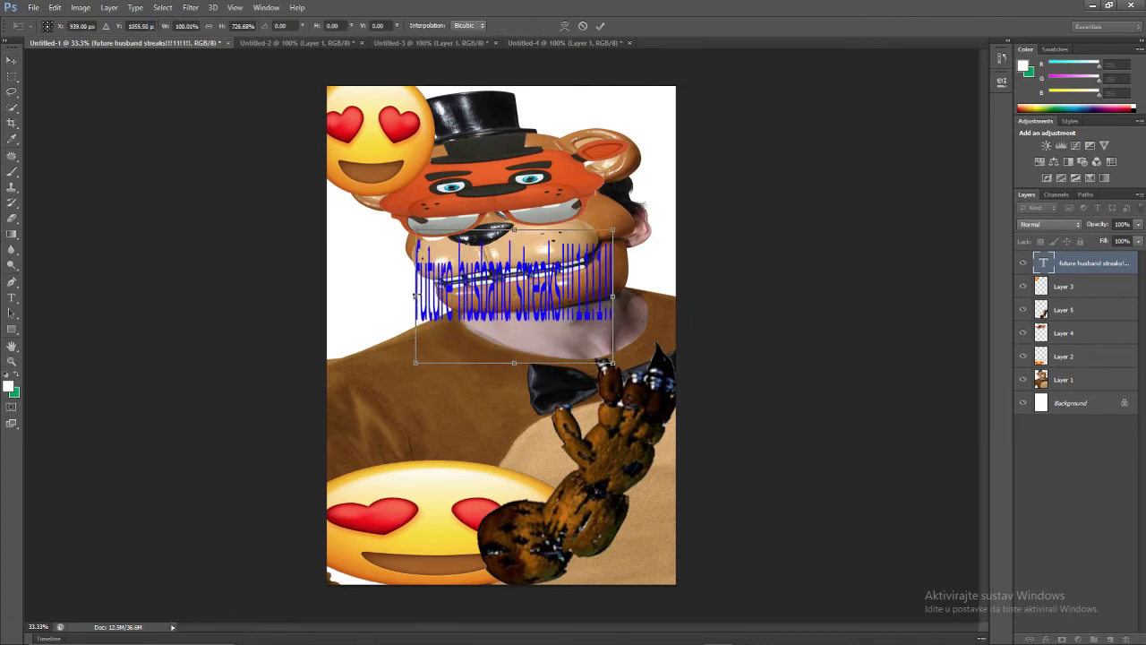
pyautogui.moveTo(414, 295); pyautogui.dragTo(368, 288)
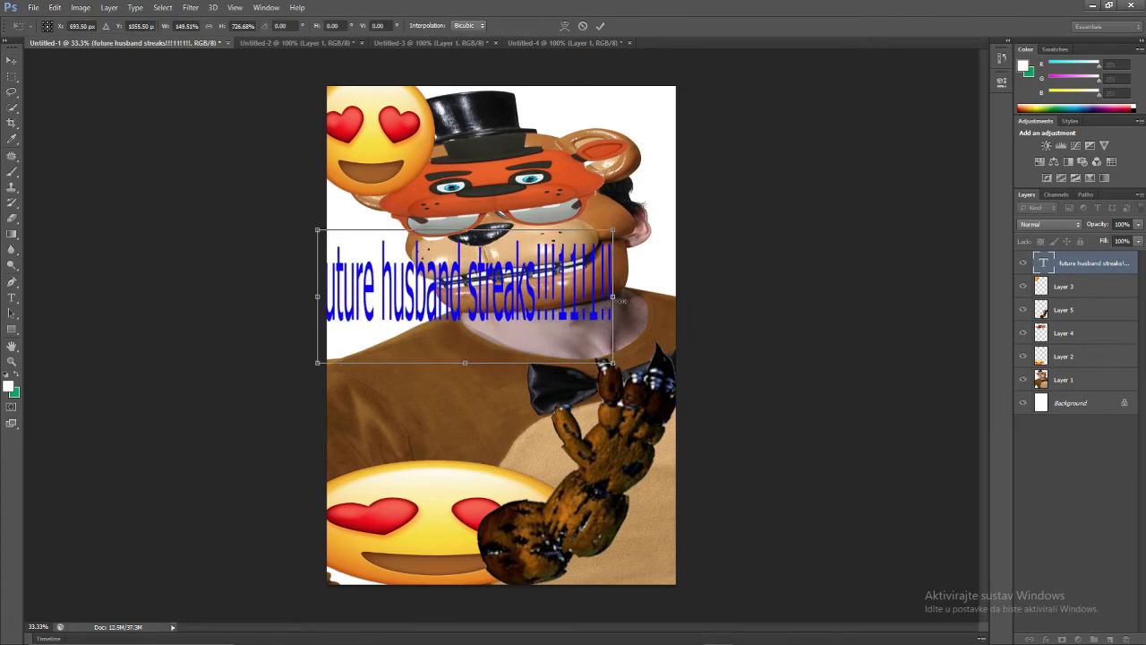
pyautogui.moveTo(622, 301); pyautogui.dragTo(683, 304)
pyautogui.moveTo(506, 230)
pyautogui.mouseDown()
pyautogui.moveTo(515, 315)
pyautogui.moveTo(515, 238)
pyautogui.mouseUp()
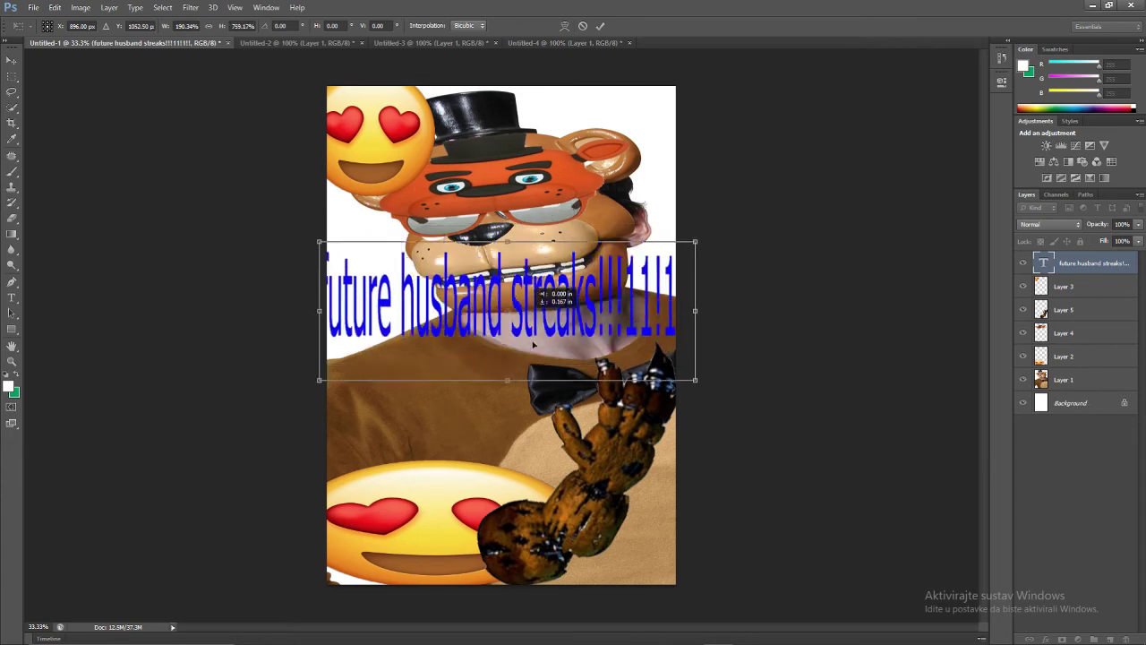
pyautogui.moveTo(559, 321); pyautogui.dragTo(566, 351)
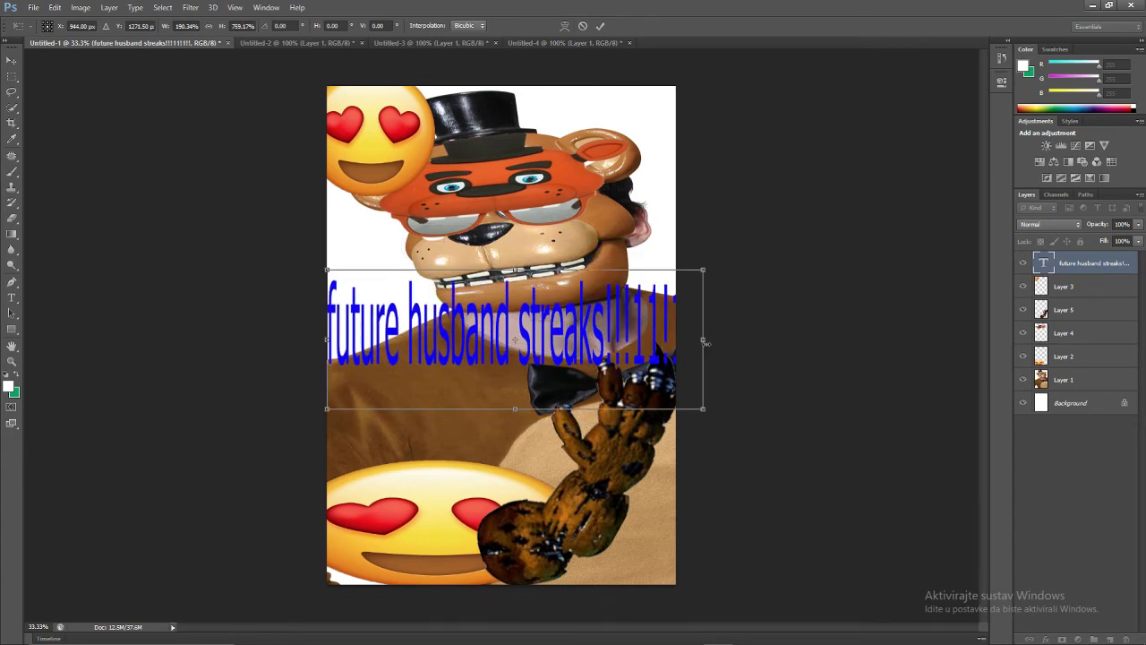
pyautogui.moveTo(707, 342)
pyautogui.mouseDown()
pyautogui.moveTo(621, 331)
pyautogui.moveTo(628, 464)
pyautogui.moveTo(605, 462)
pyautogui.mouseUp()
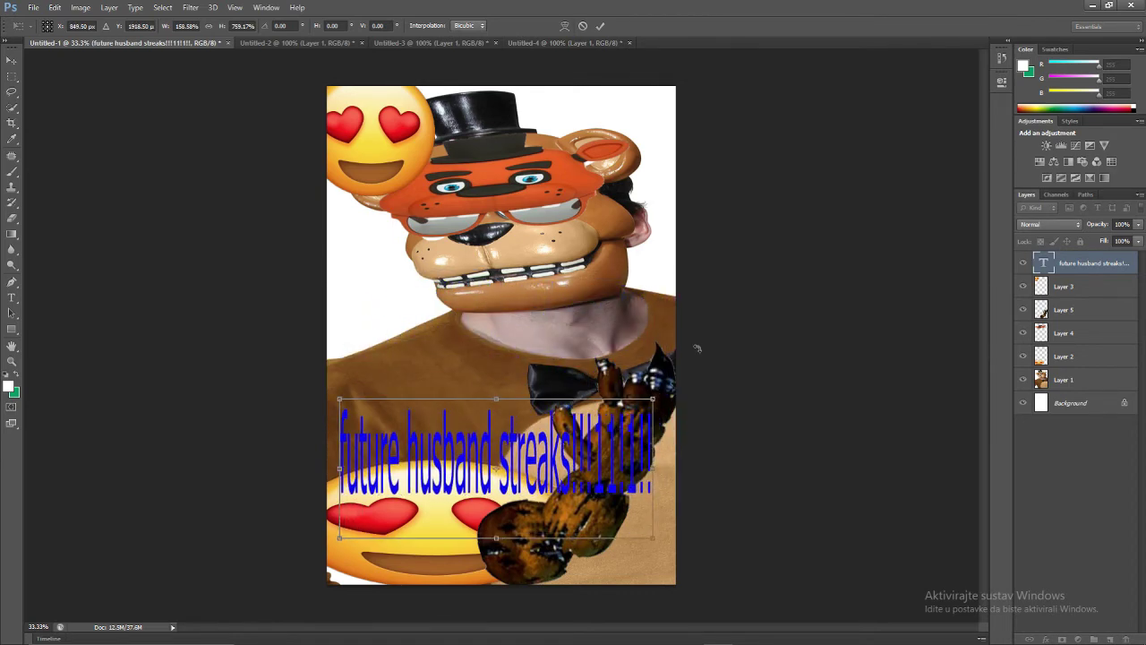
pyautogui.click(12, 59)
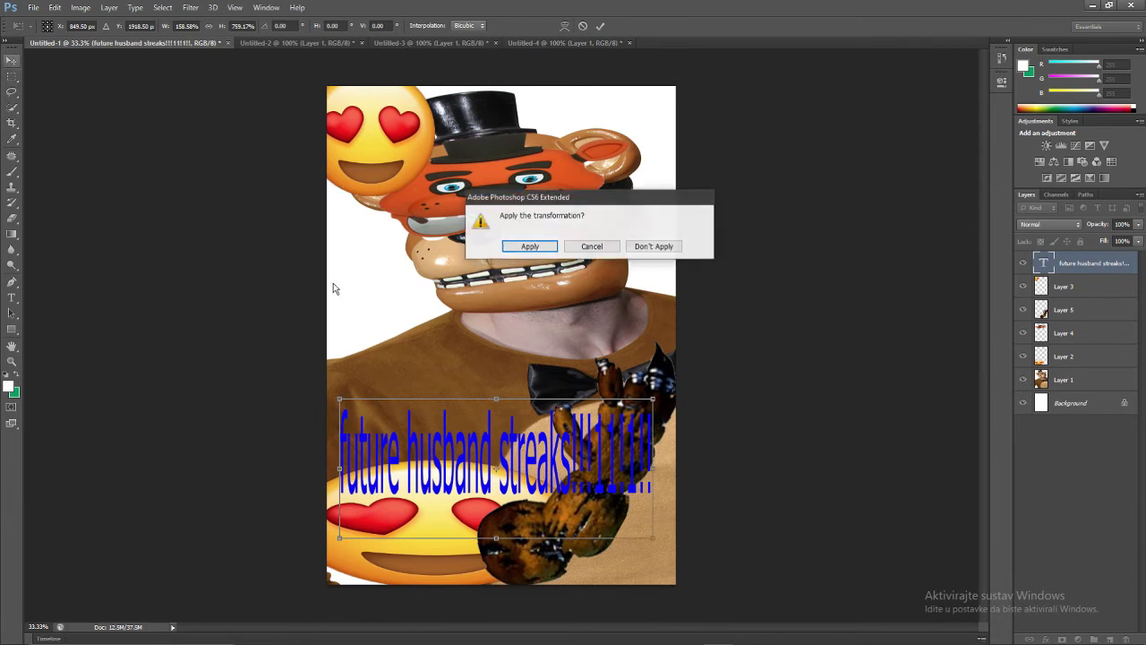
pyautogui.press('Return')
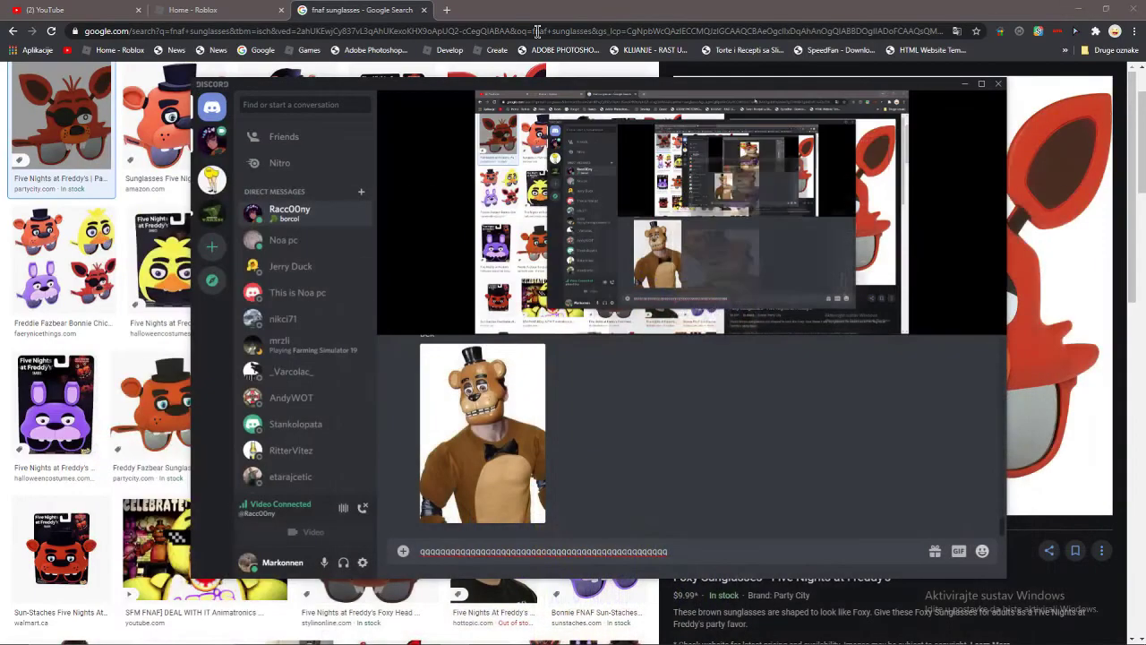
# Clear the browser's image search box, type 'scd', and return to Photoshop.
pyautogui.click(1092, 6)
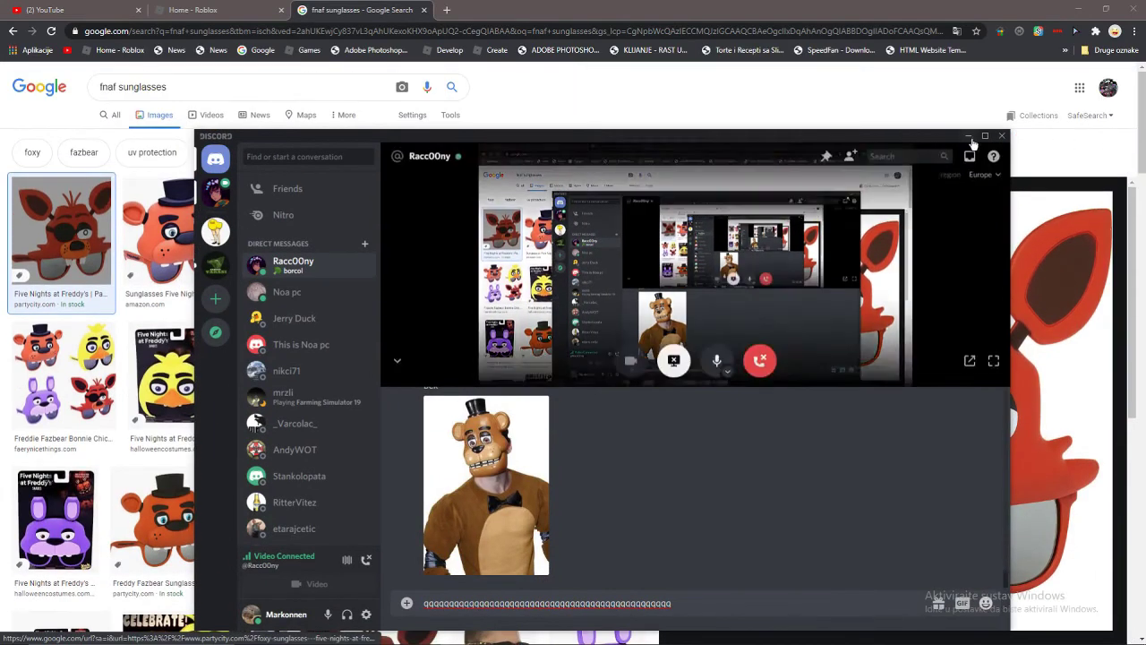
pyautogui.click(134, 79)
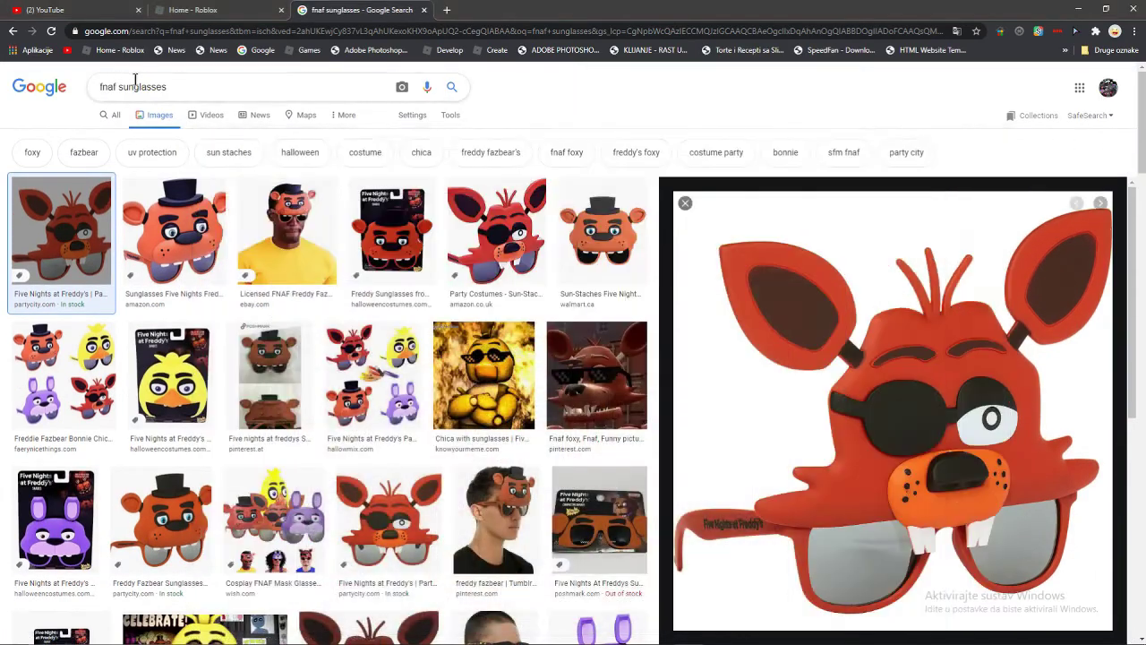
pyautogui.moveTo(161, 81); pyautogui.dragTo(63, 80)
pyautogui.press('BackSpace')
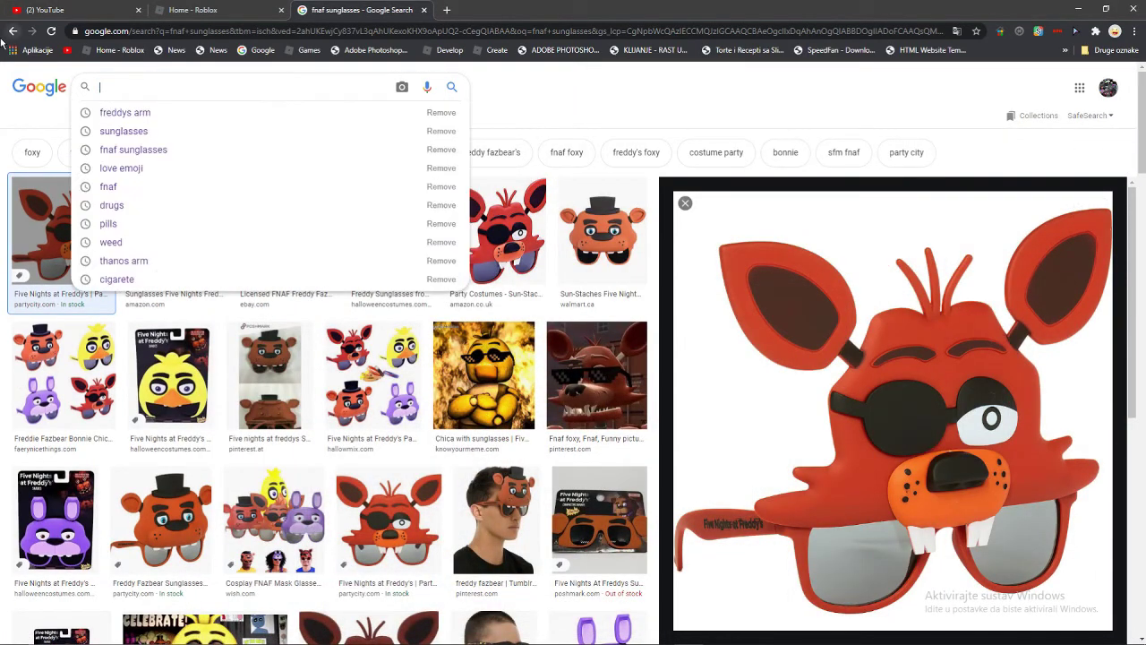
pyautogui.write('scd')
pyautogui.hotkey('alt', 'Tab')
# Create a new clipboard-sized document and paste the rose image into it.
pyautogui.hotkey('ctrl', 'n')
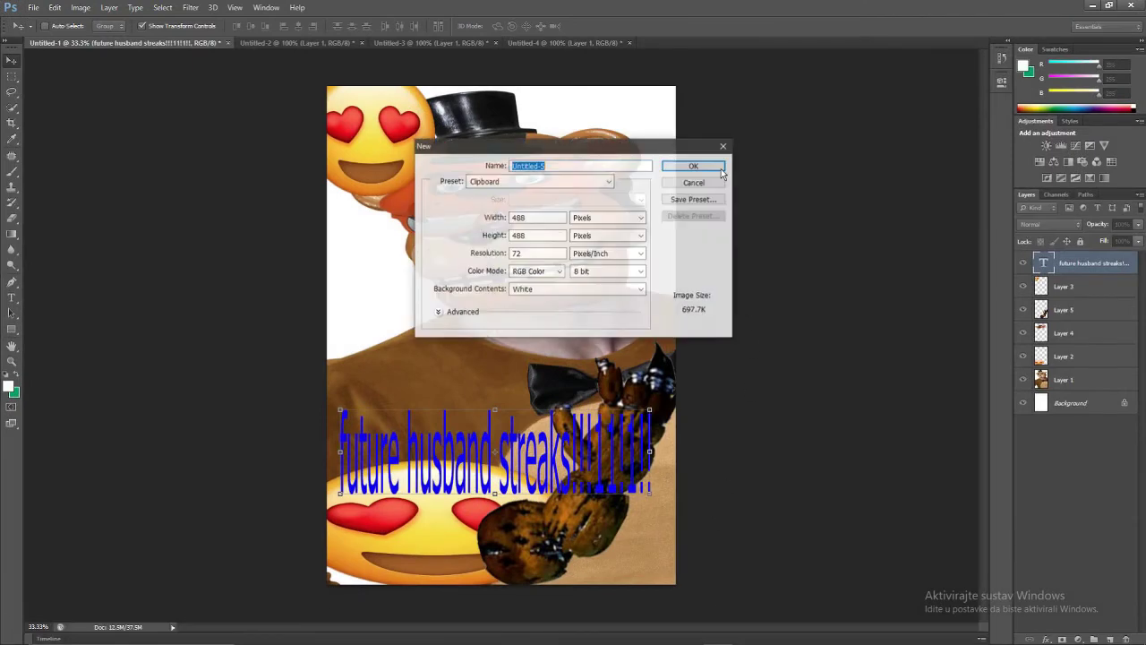
pyautogui.click(716, 169)
pyautogui.hotkey('ctrl', 'v')
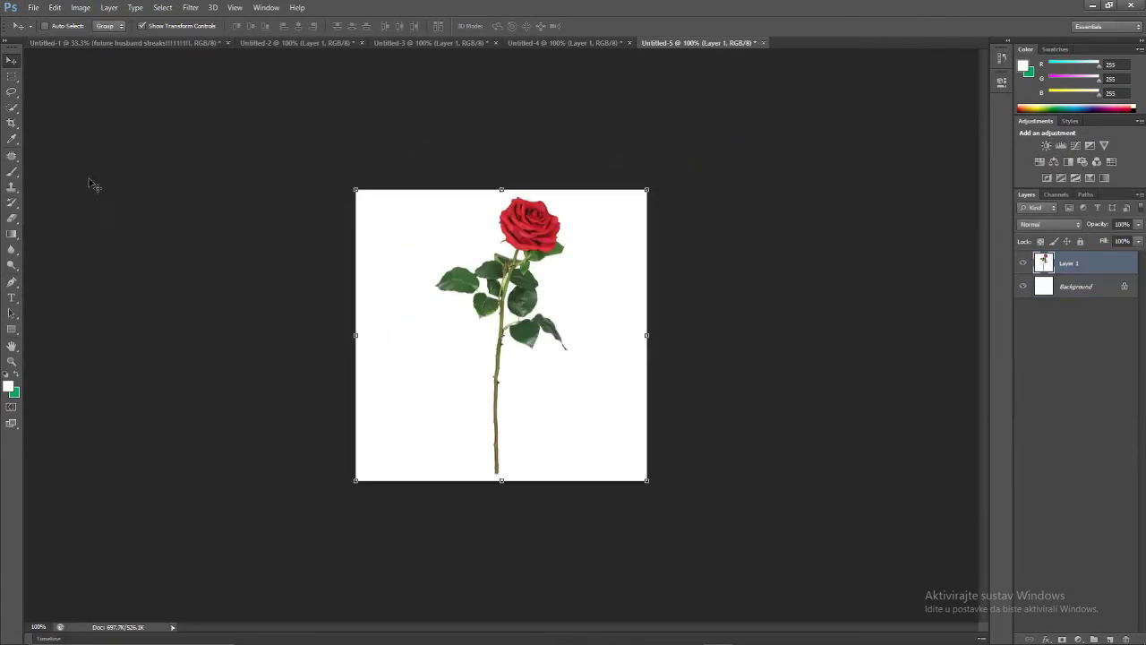
# Try a Quick Selection of the rose and stem, then deselect the botched selection.
pyautogui.click(11, 107)
pyautogui.click(532, 219)
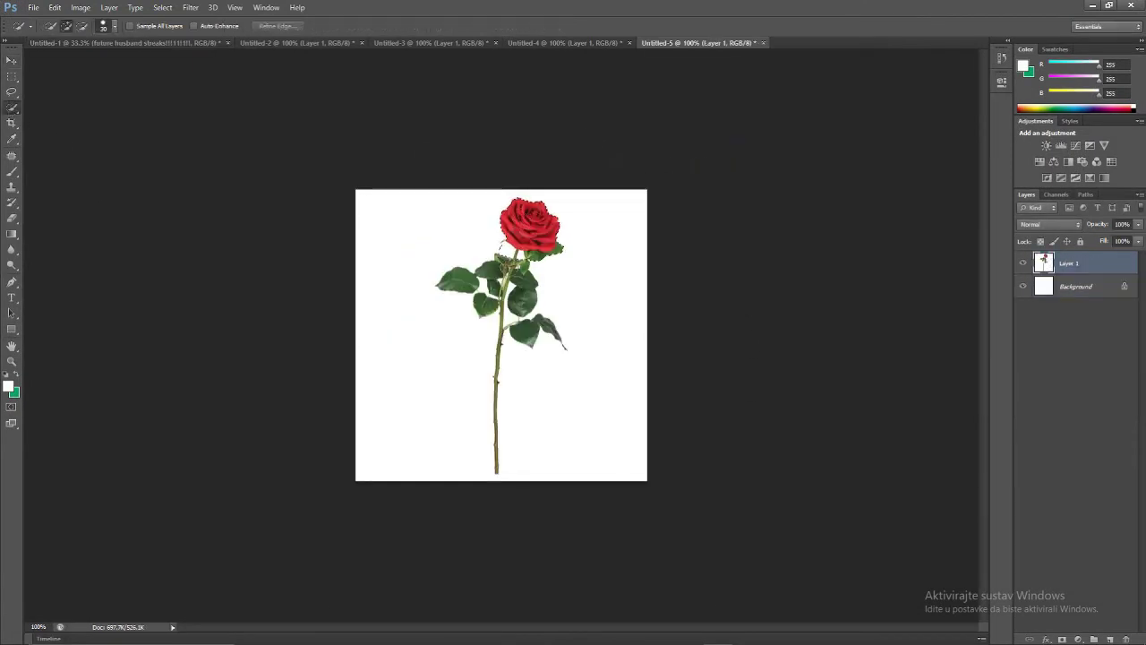
pyautogui.moveTo(513, 265); pyautogui.dragTo(466, 296)
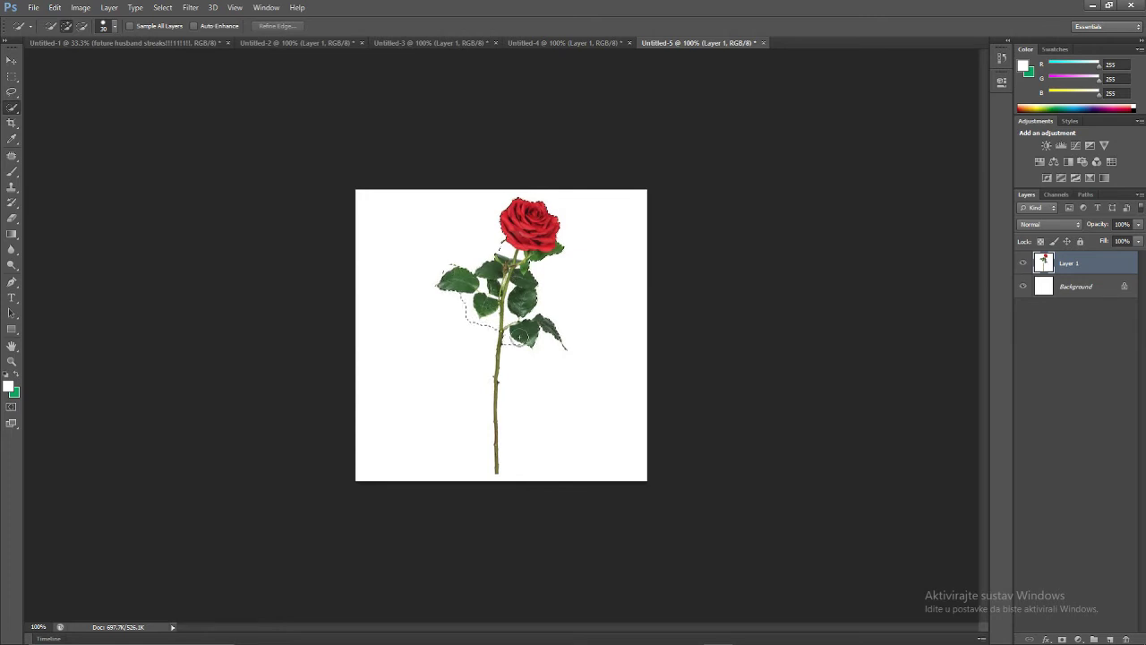
pyautogui.moveTo(496, 377); pyautogui.dragTo(496, 366)
pyautogui.rightClick(489, 422)
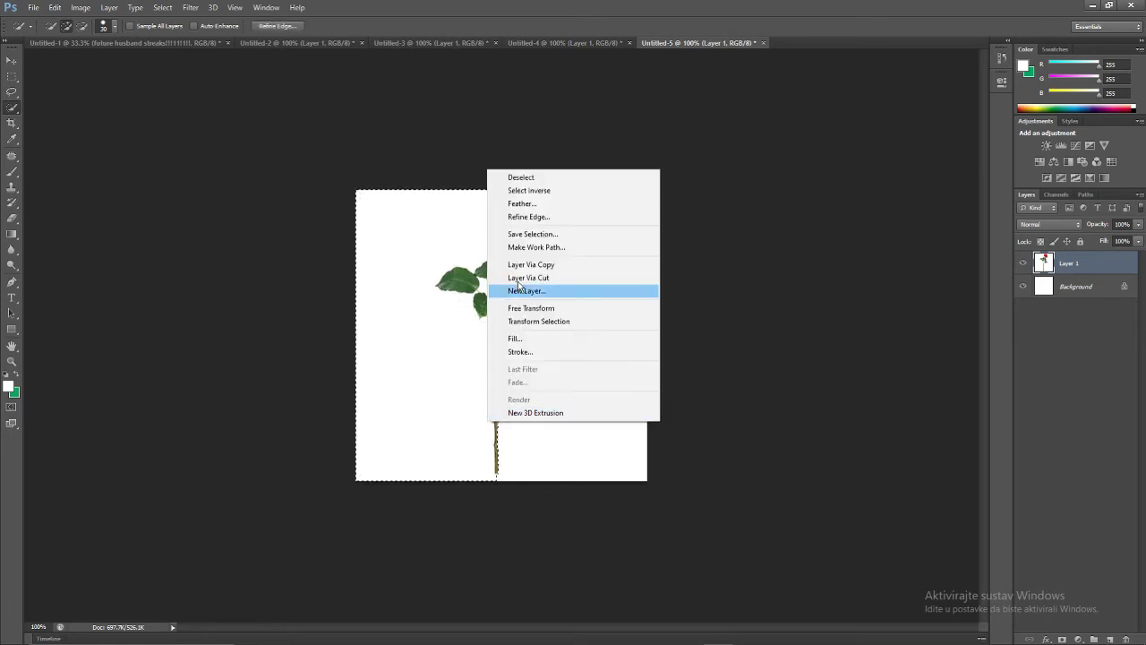
pyautogui.click(511, 175)
# Trace a Lasso outline around the rose head, leaves and stem.
pyautogui.click(17, 93)
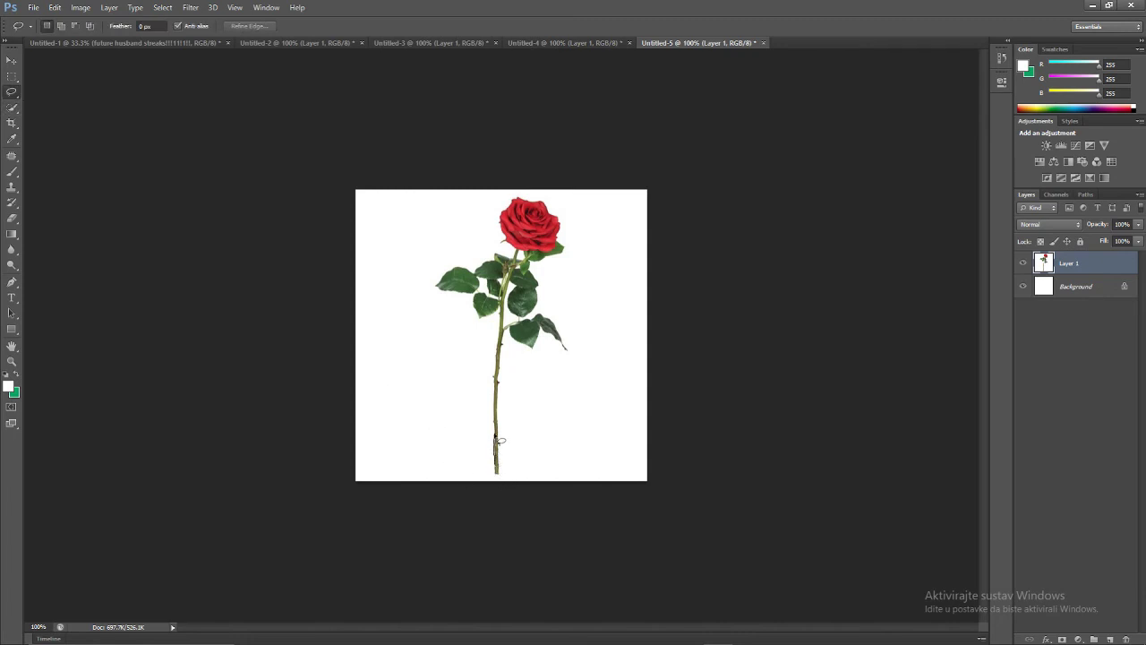
pyautogui.moveTo(502, 413); pyautogui.dragTo(498, 360)
pyautogui.moveTo(468, 296); pyautogui.dragTo(436, 295)
pyautogui.moveTo(508, 218); pyautogui.dragTo(517, 206)
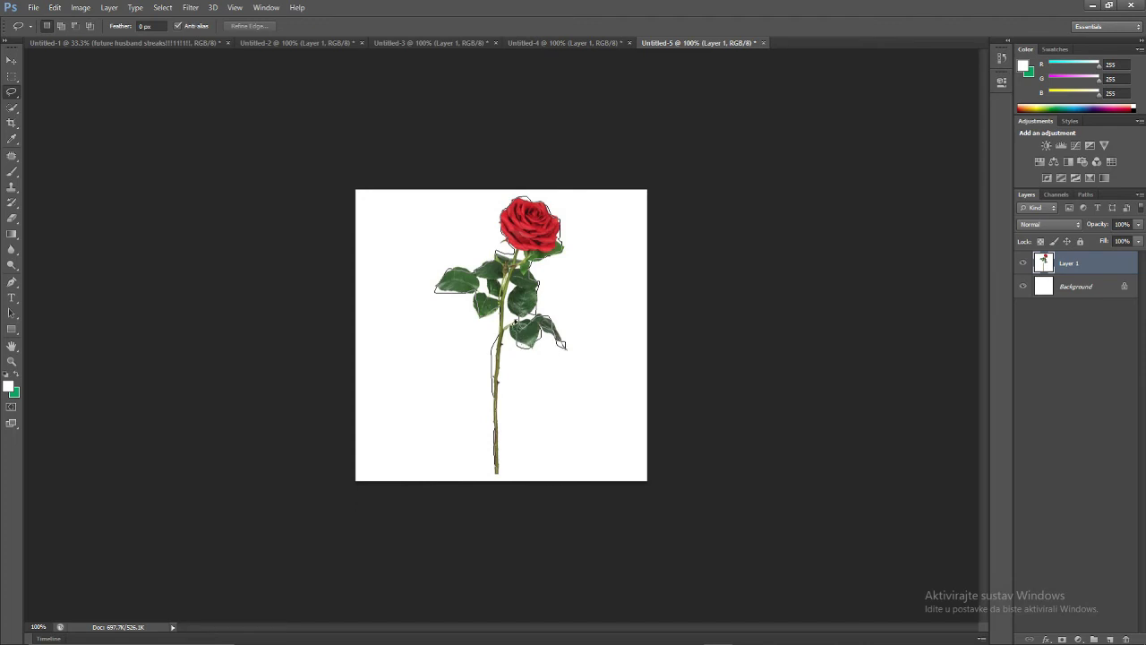
pyautogui.moveTo(509, 334); pyautogui.dragTo(514, 270)
pyautogui.moveTo(503, 351); pyautogui.dragTo(503, 402)
pyautogui.moveTo(507, 475); pyautogui.dragTo(504, 475)
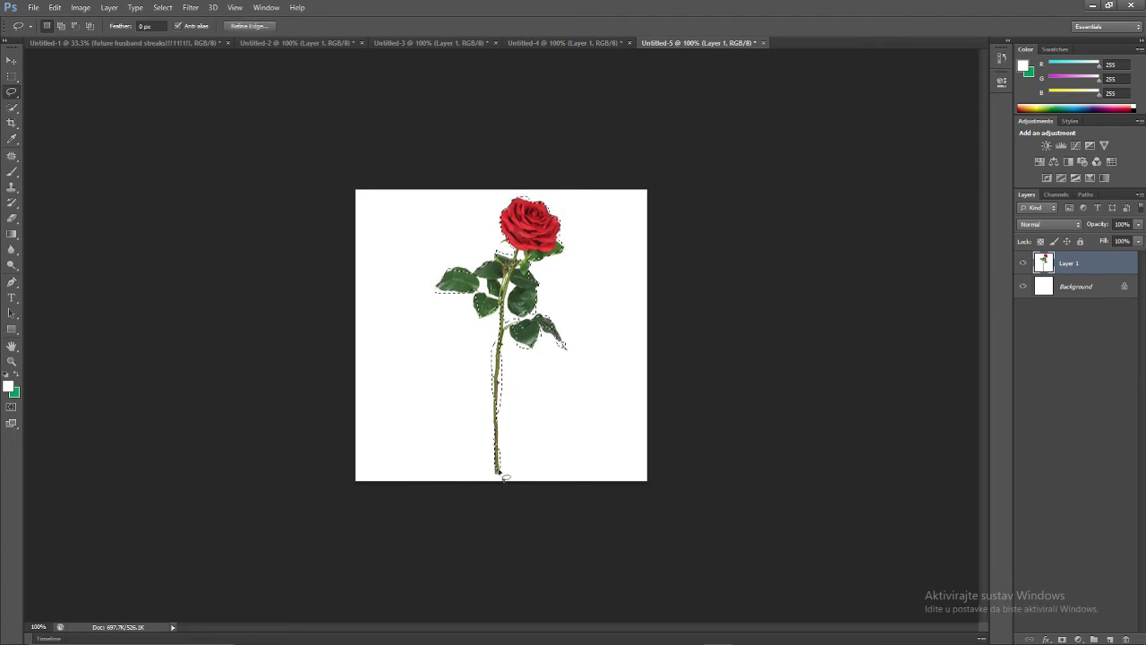
# Copy the selected rose and paste it into the Untitled-1 Freddy collage.
pyautogui.hotkey('ctrl', 'c')
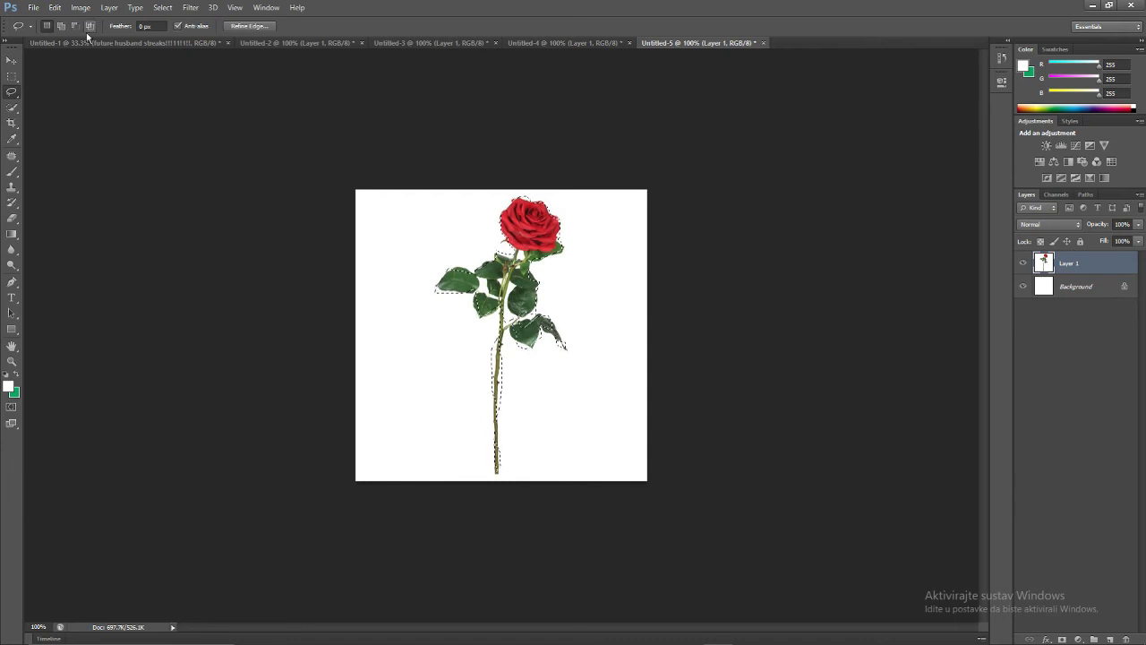
pyautogui.click(89, 42)
pyautogui.hotkey('ctrl', 'v')
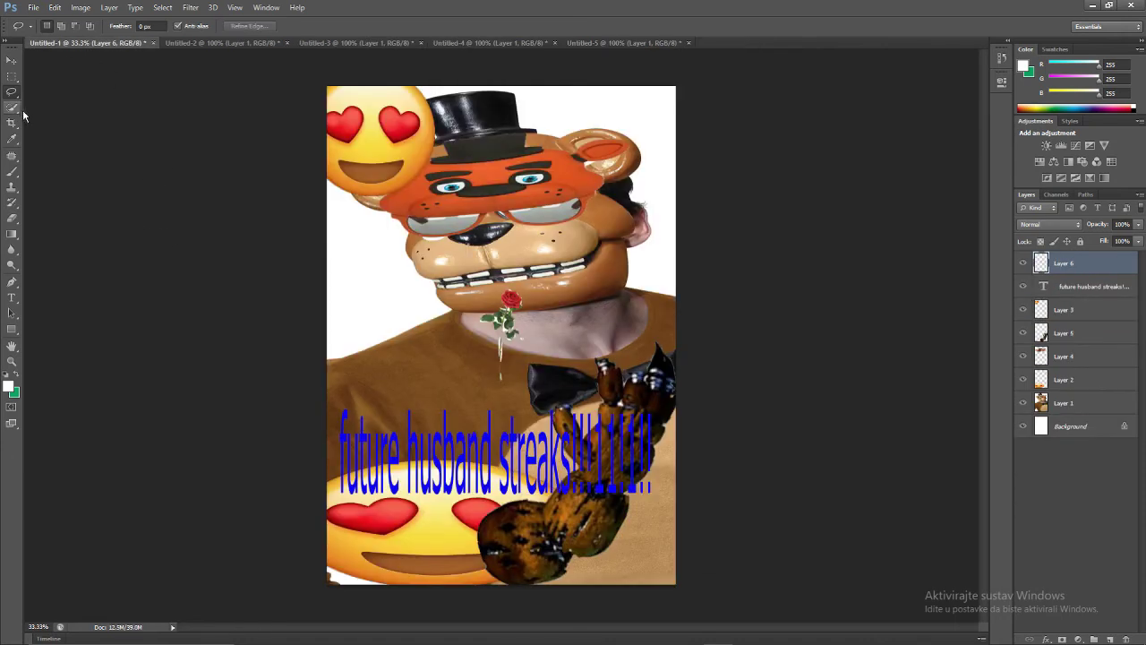
# Stretch the rose tall and wide, place it along the right edge, and apply.
pyautogui.click(8, 61)
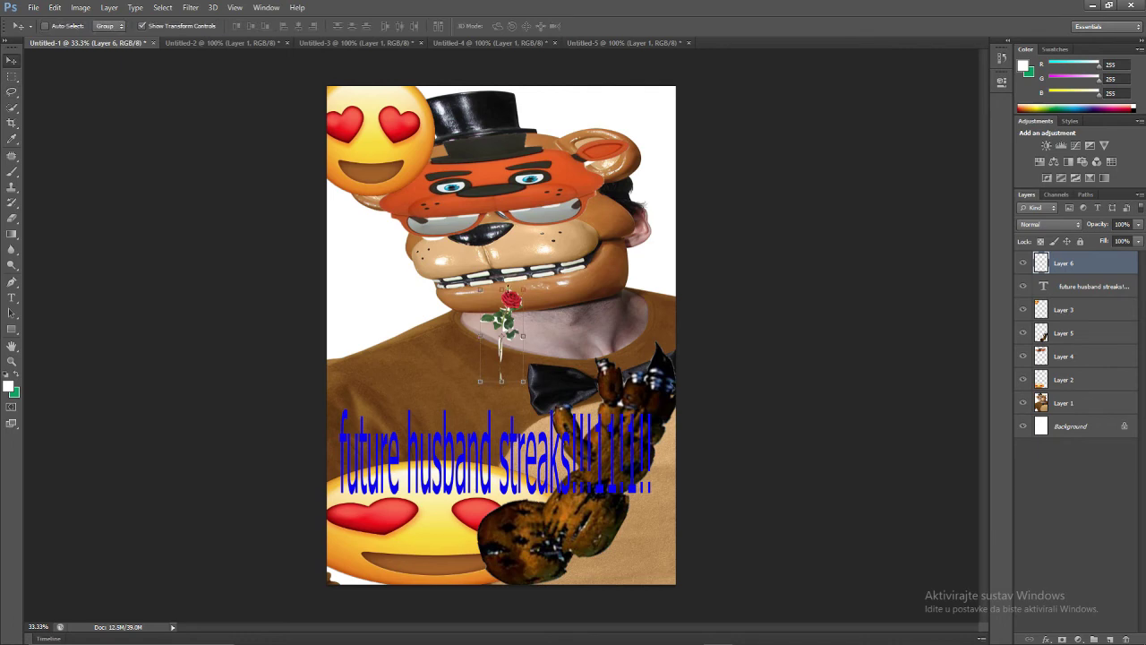
pyautogui.moveTo(501, 289); pyautogui.dragTo(501, 91)
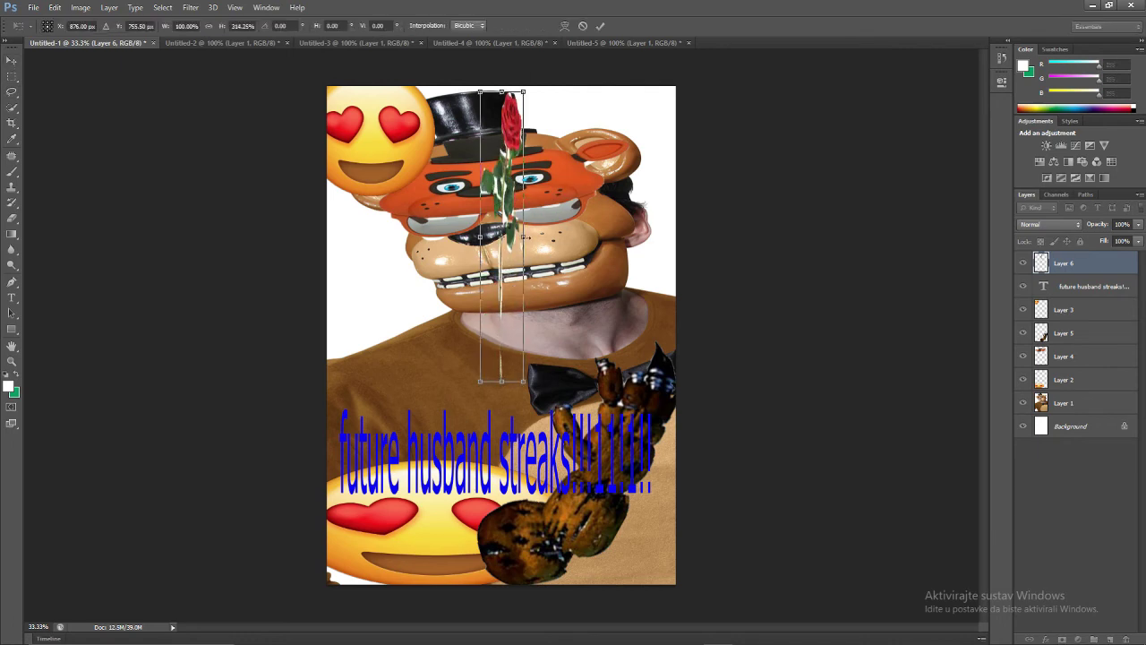
pyautogui.moveTo(523, 237)
pyautogui.mouseDown()
pyautogui.moveTo(593, 236)
pyautogui.moveTo(663, 267)
pyautogui.moveTo(651, 333)
pyautogui.mouseUp()
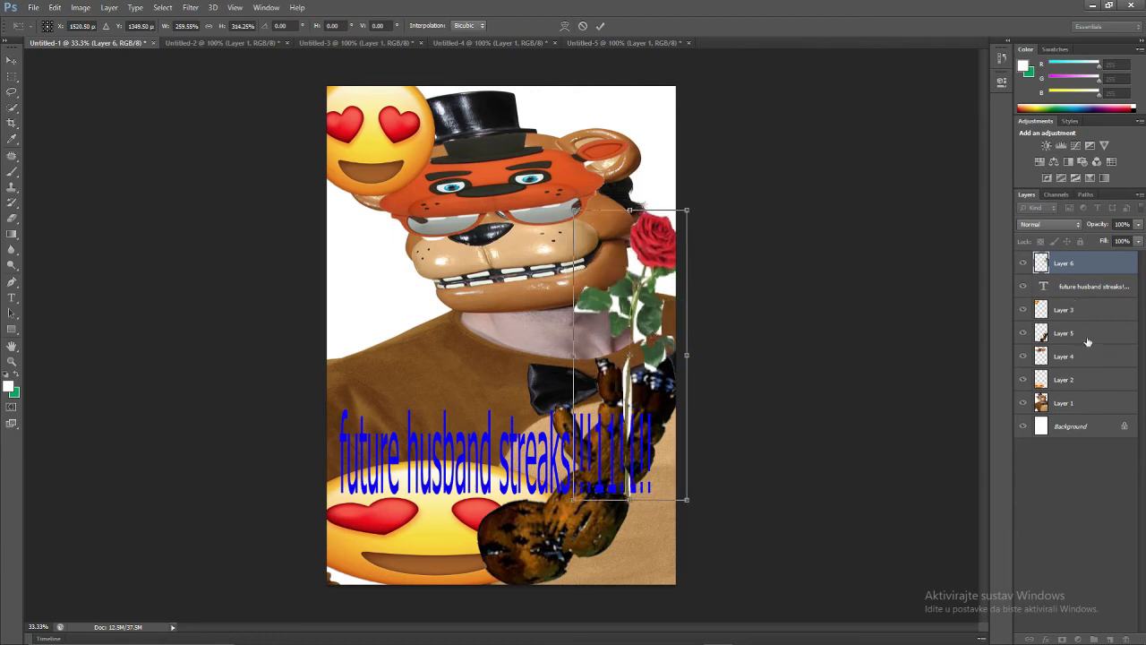
pyautogui.click(8, 62)
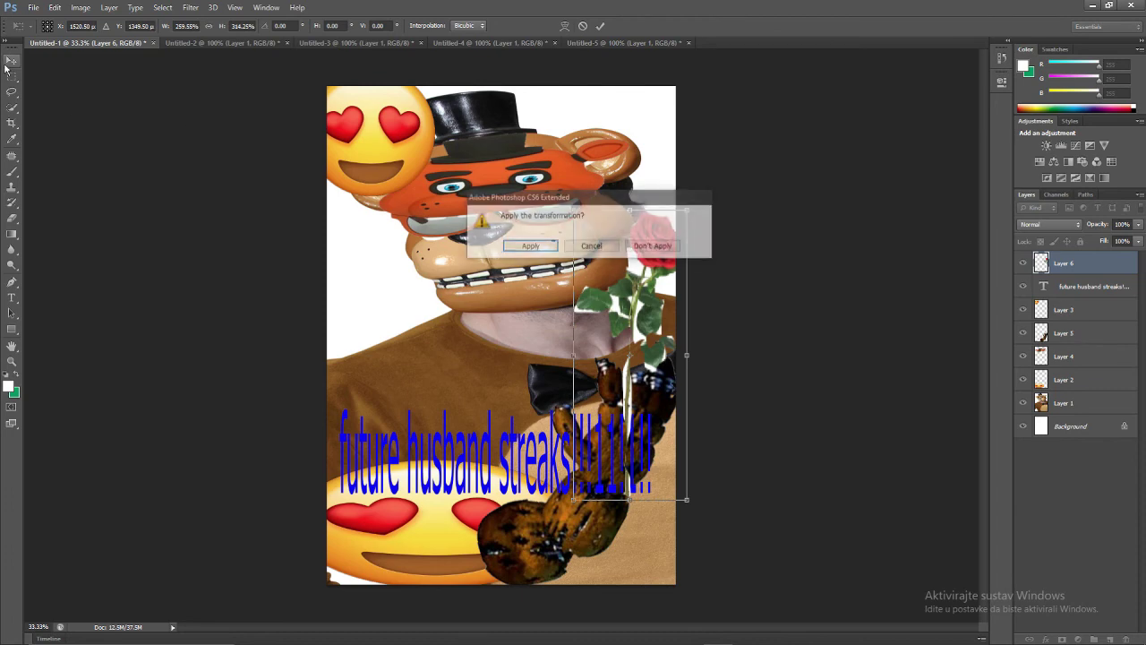
pyautogui.click(525, 246)
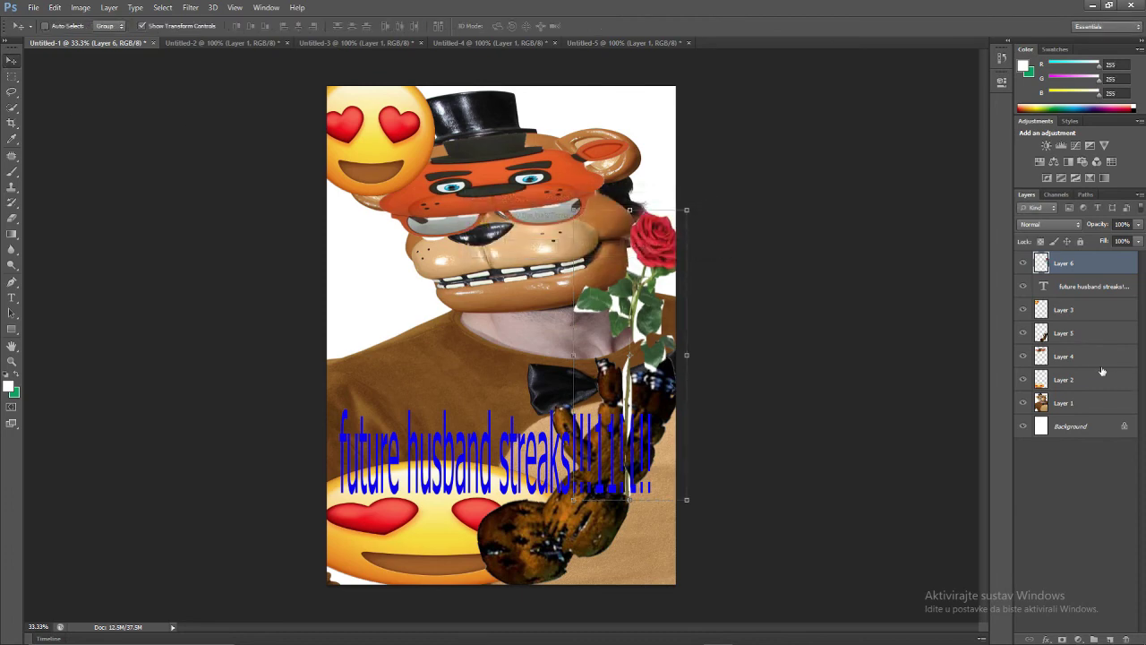
pyautogui.click(1075, 333)
pyautogui.rightClick(1072, 333)
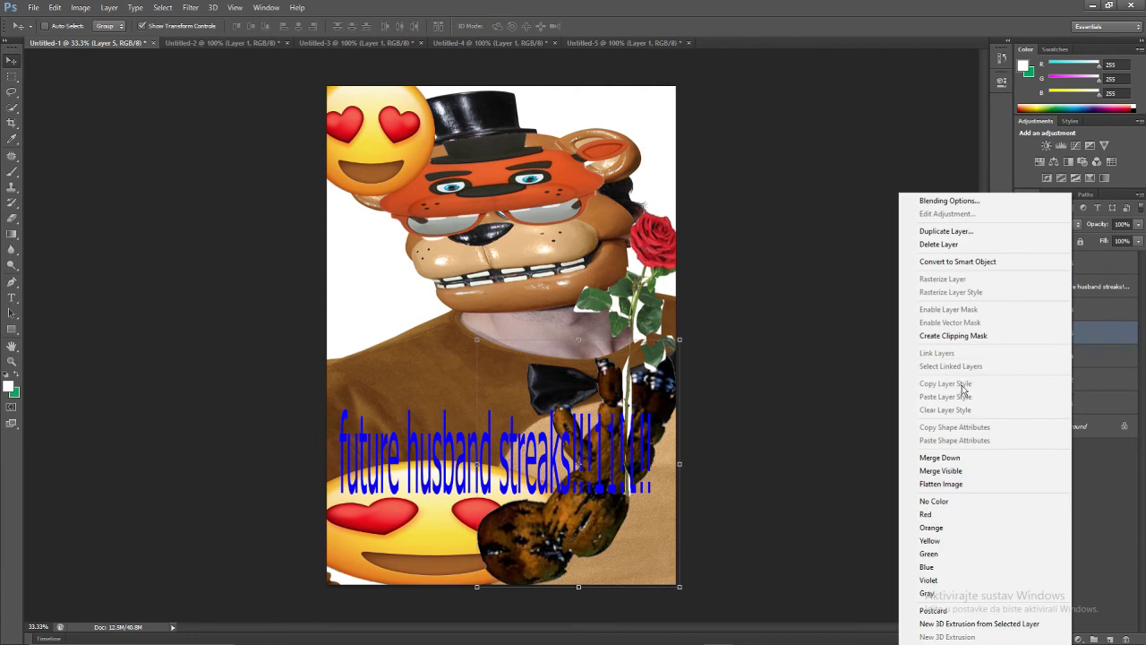
# Duplicate Layer 5, move rose Layer 6 below Layer 5 copy, and lower the rose slightly.
pyautogui.click(950, 233)
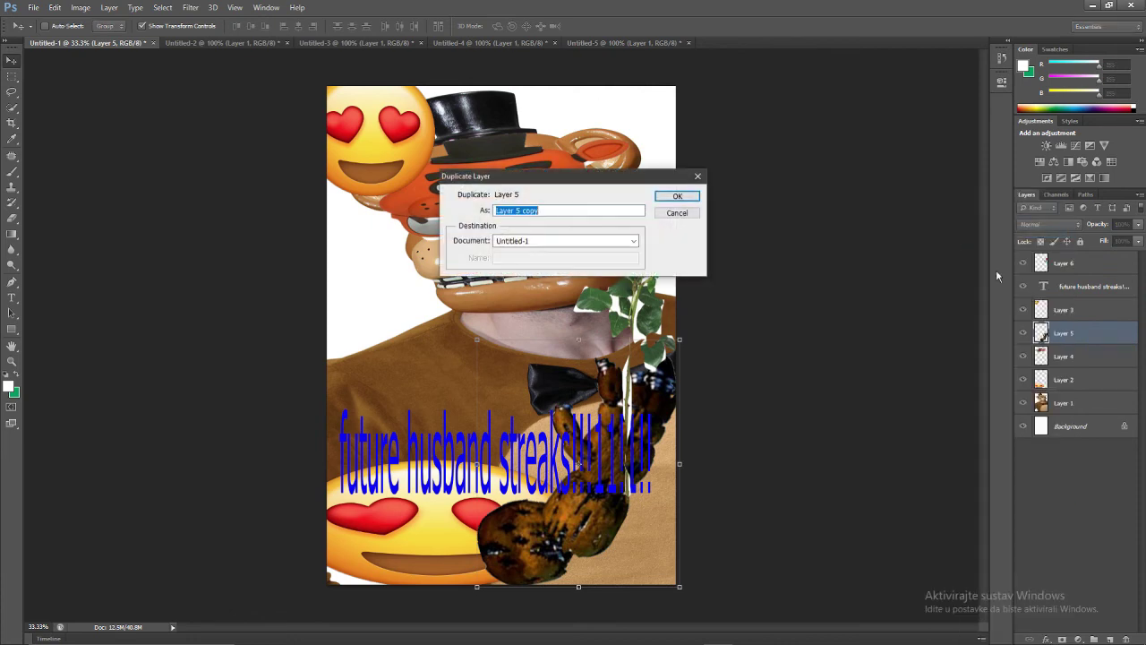
pyautogui.click(690, 200)
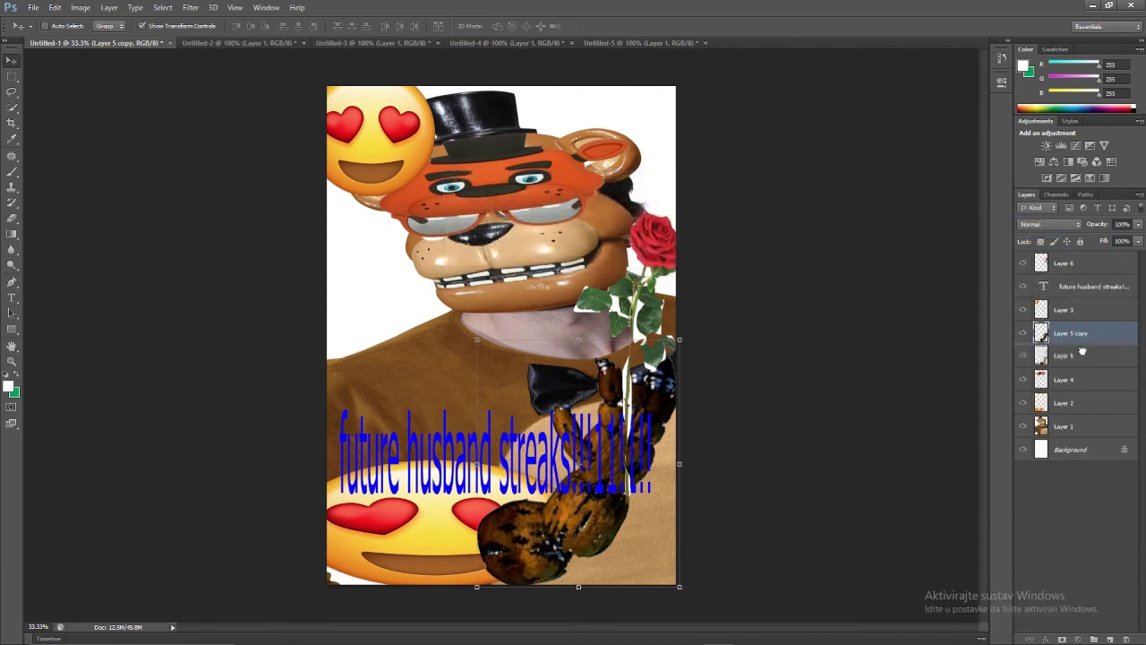
pyautogui.moveTo(1095, 263); pyautogui.dragTo(1081, 353)
pyautogui.click(1078, 314)
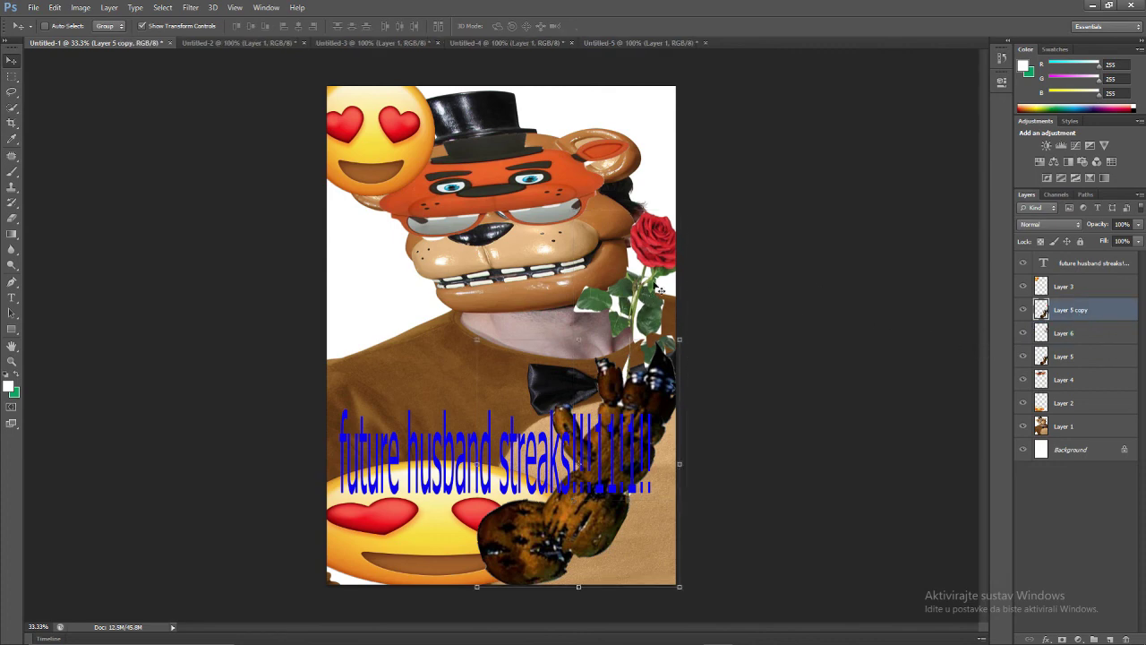
pyautogui.click(1071, 334)
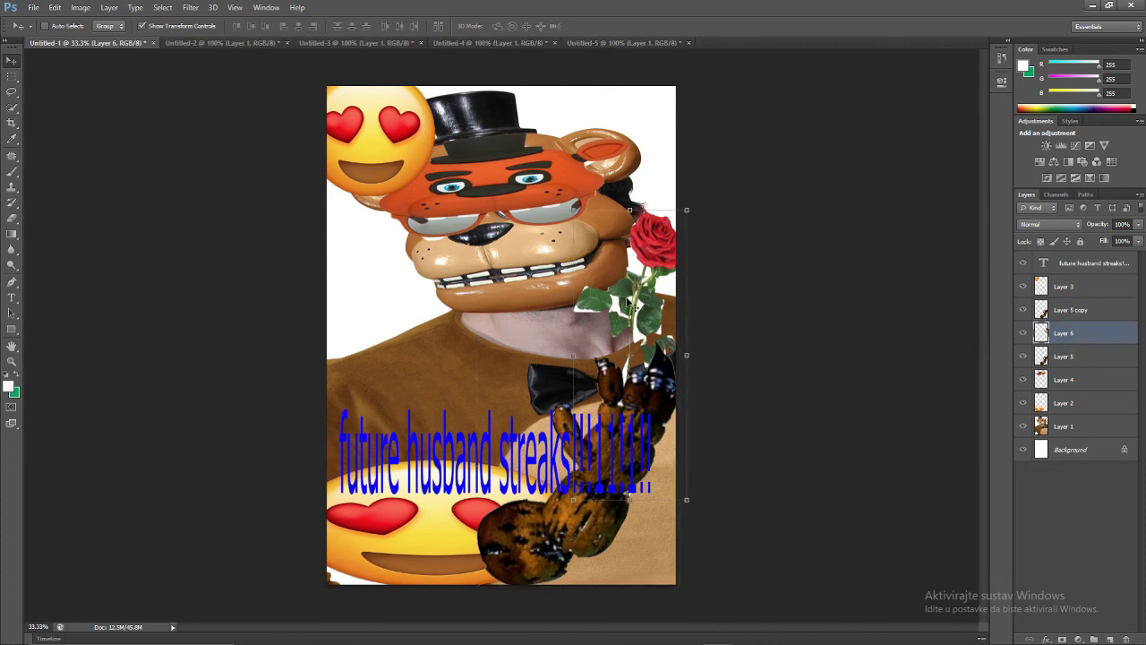
pyautogui.moveTo(627, 300); pyautogui.dragTo(628, 319)
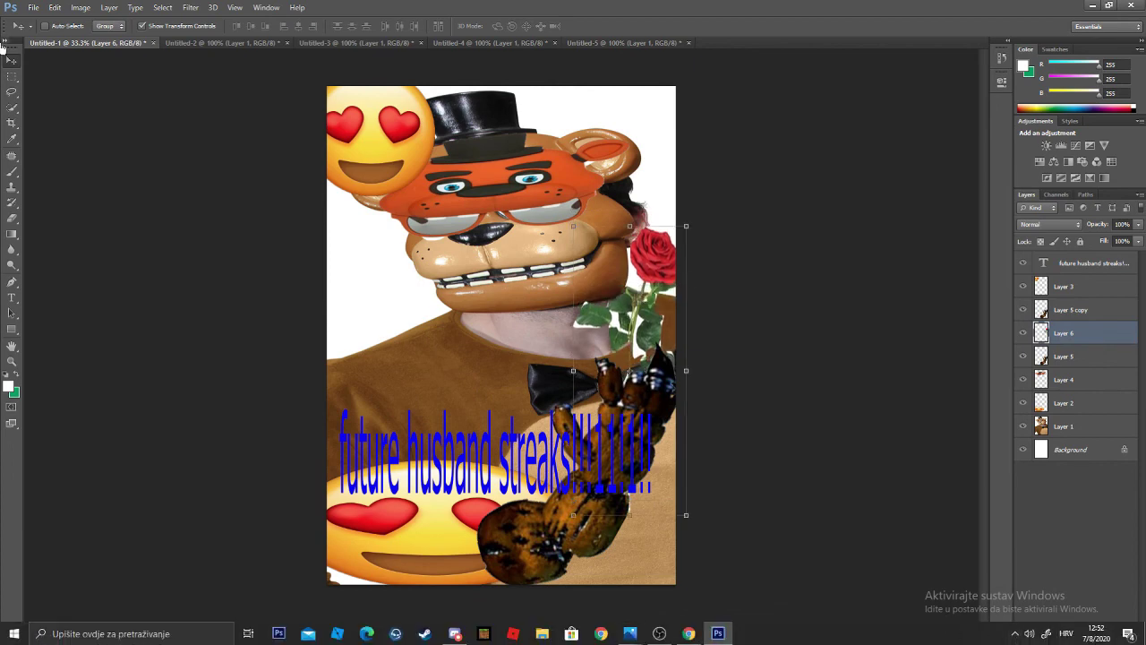
# Capture the collage with Lightshot, save it as Screenshot_1.png, then bring OBS Studio forward.
pyautogui.press('m')
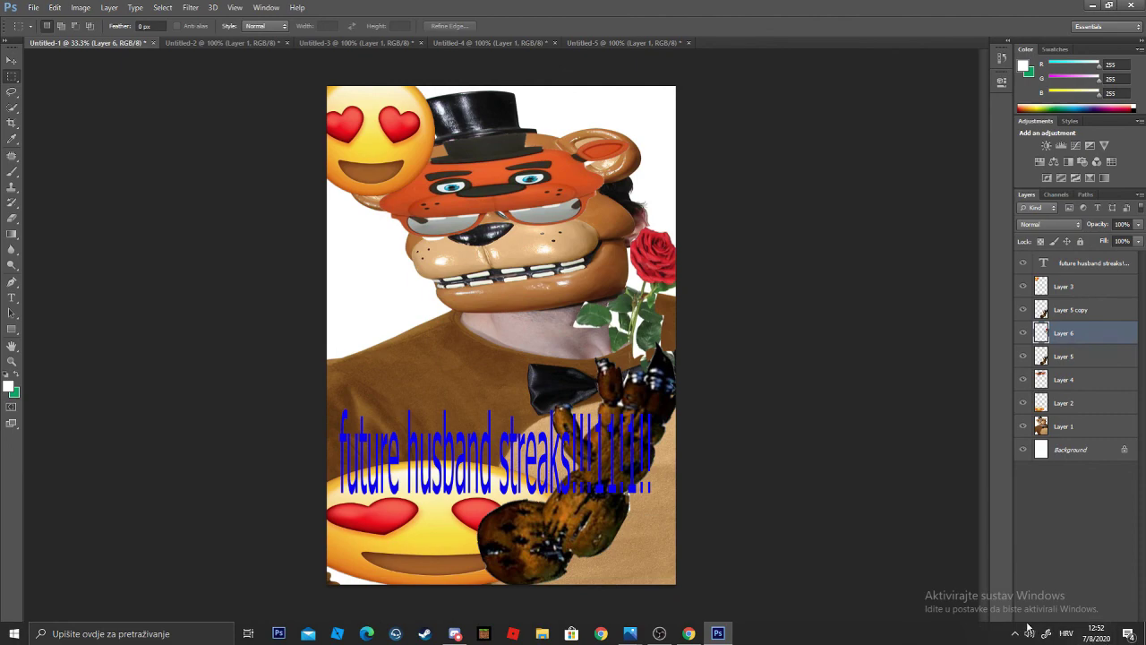
pyautogui.click(1015, 633)
pyautogui.click(1068, 538)
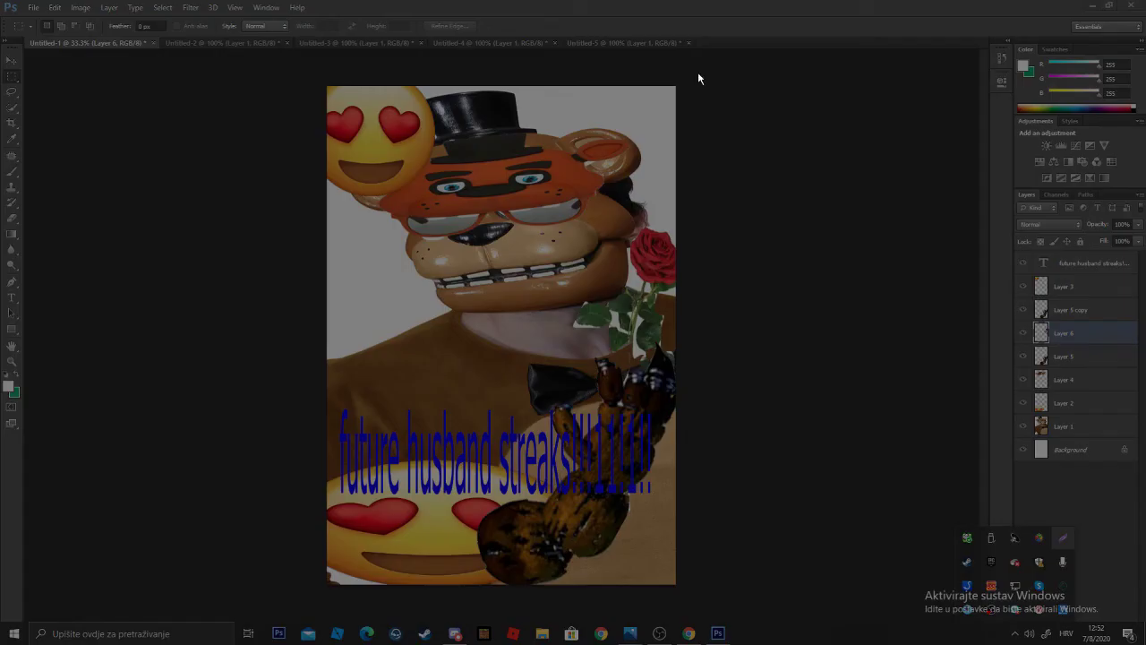
pyautogui.moveTo(675, 85)
pyautogui.mouseDown()
pyautogui.moveTo(370, 580)
pyautogui.moveTo(331, 587)
pyautogui.mouseUp()
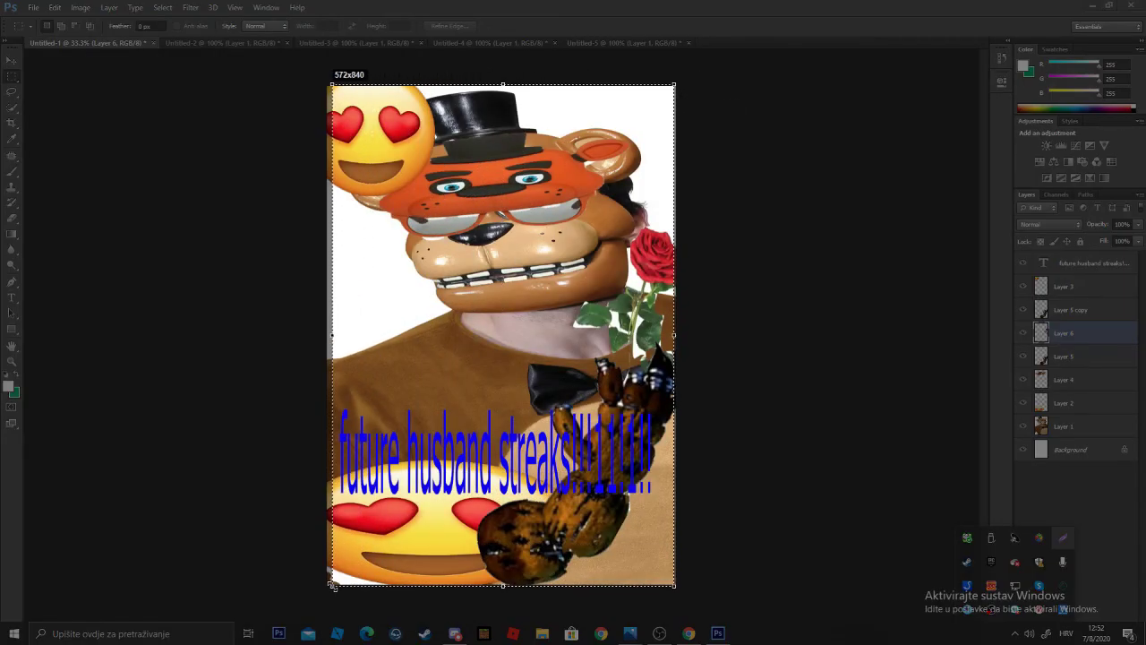
pyautogui.click(643, 598)
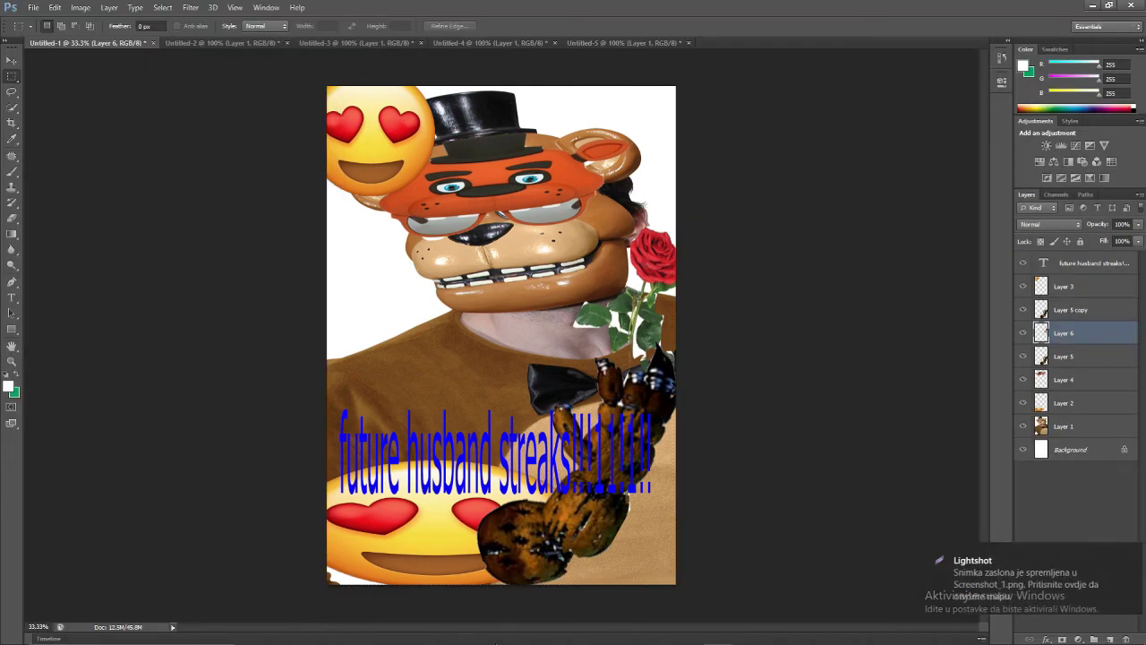
pyautogui.click(660, 636)
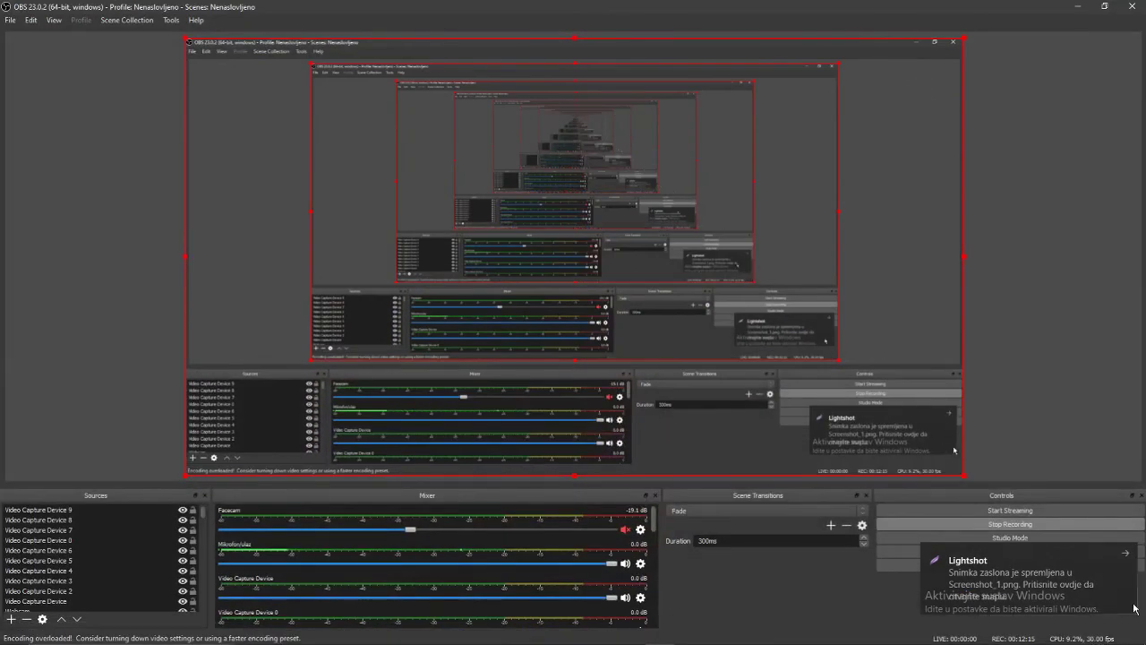
pyautogui.click(1127, 561)
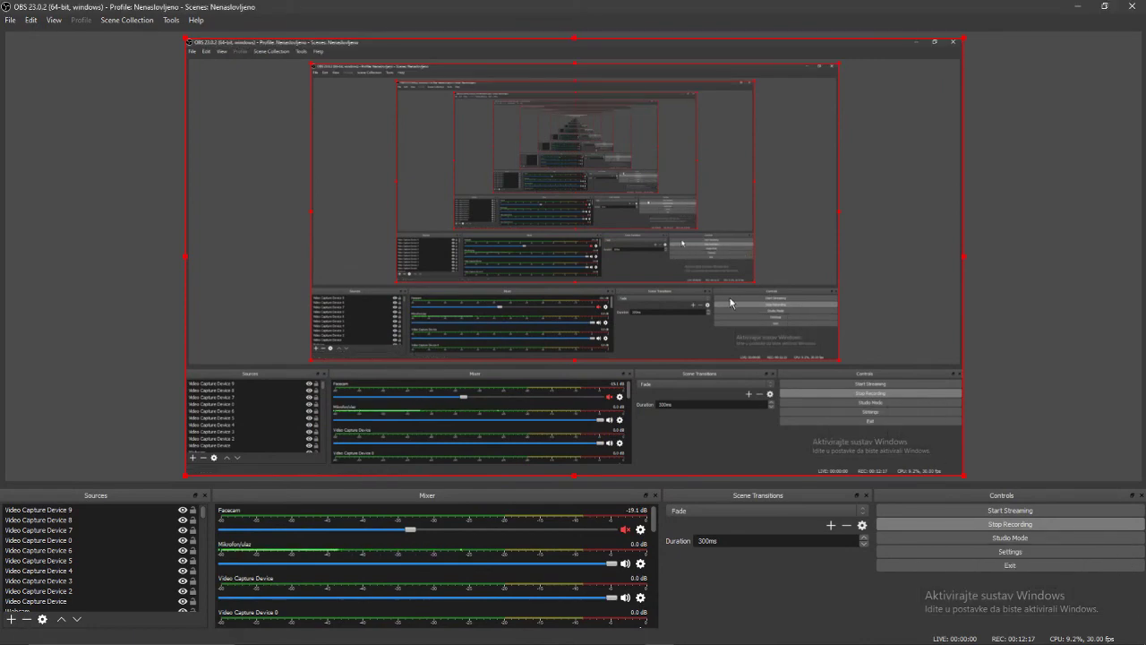